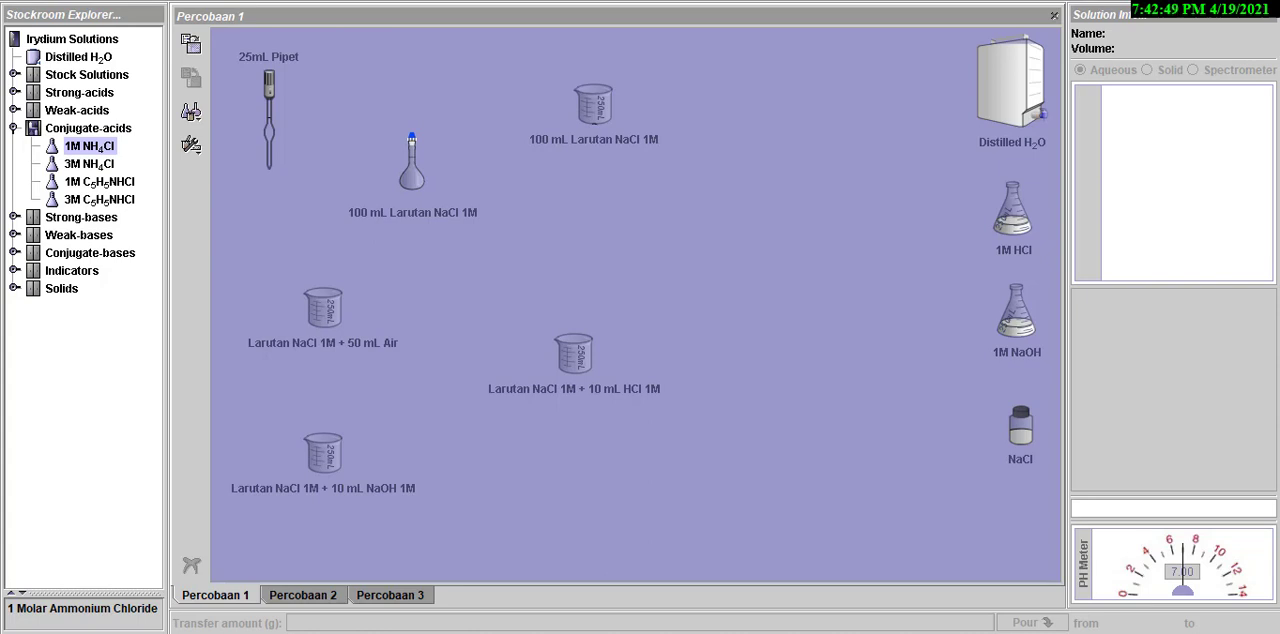
- Inspect the solution info of the pipet, volumetric flask, distilled water, 1M HCl, 1M NaOH, NaCl bottle and the 100 mL Larutan NaCl 1M beaker
{"action": "left_click", "coordinate": [268, 130]}
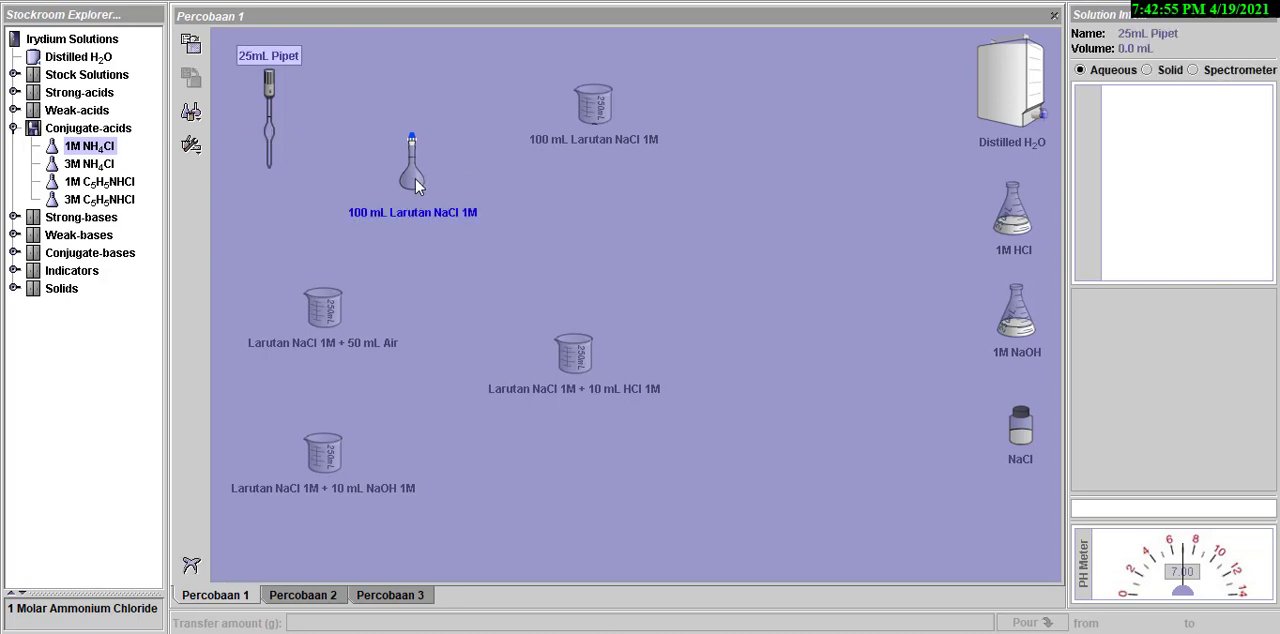
{"action": "left_click", "coordinate": [415, 179]}
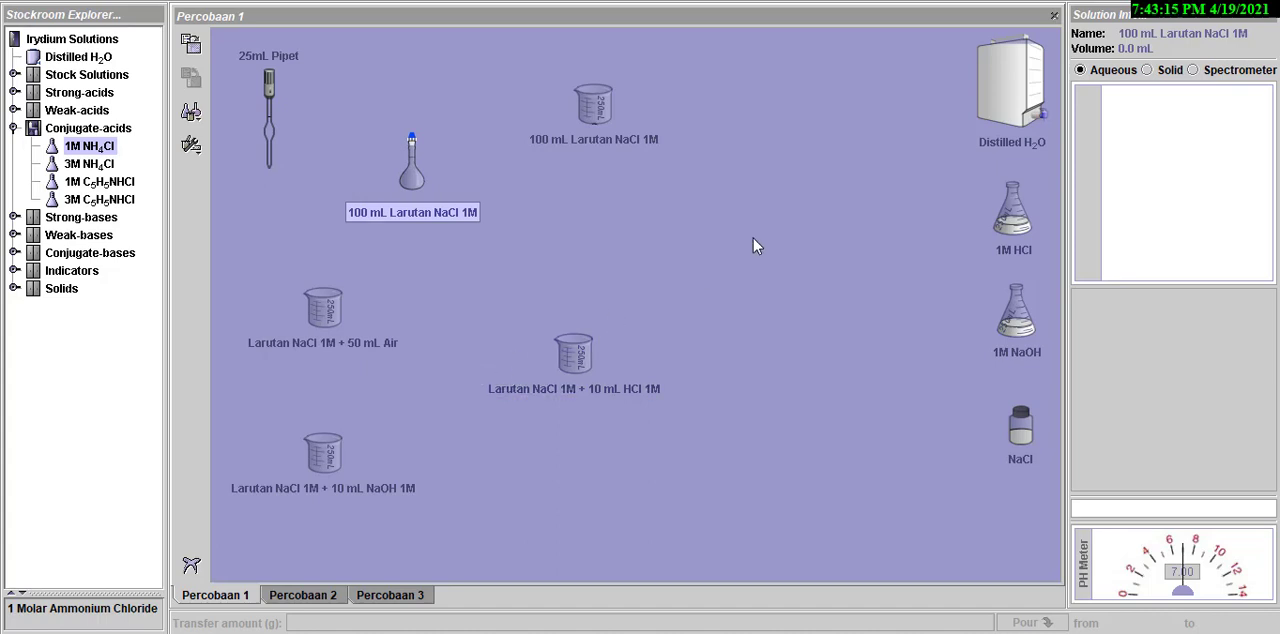
{"action": "left_click", "coordinate": [991, 105]}
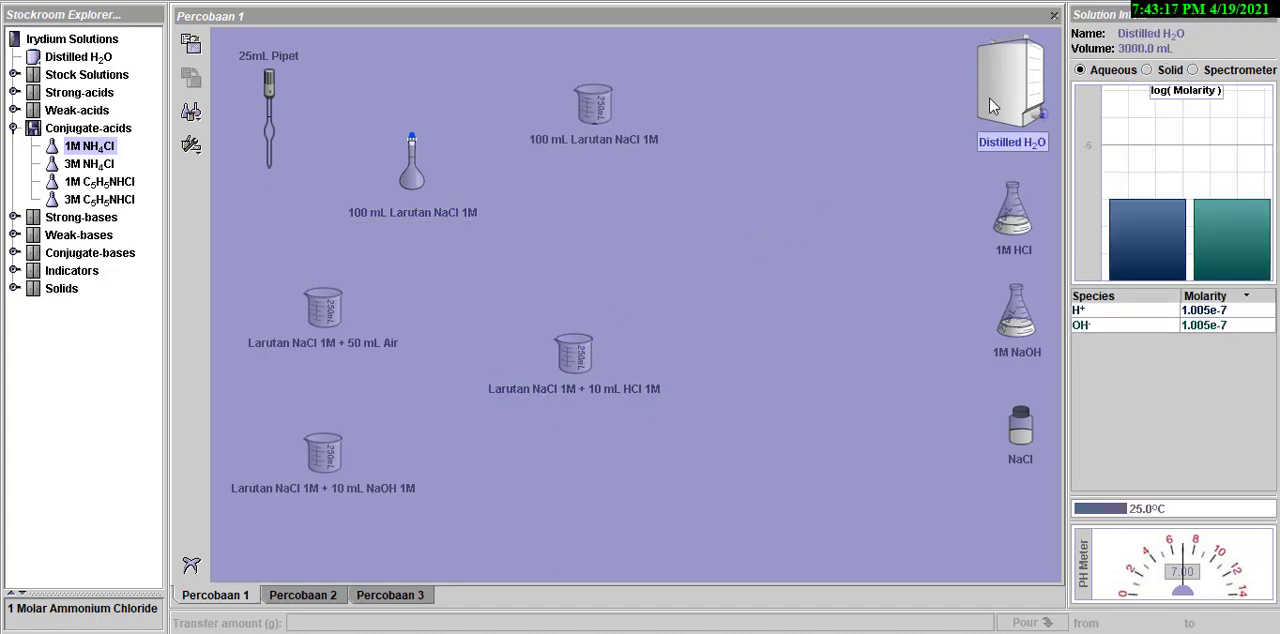
{"action": "left_click", "coordinate": [1010, 220]}
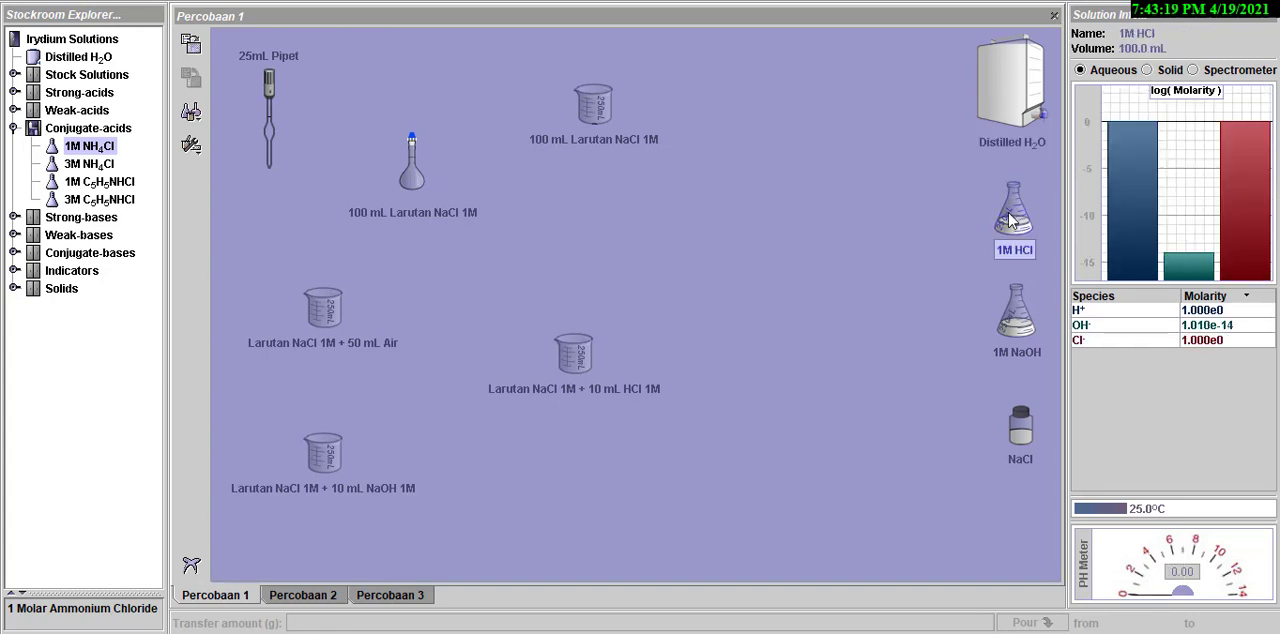
{"action": "left_click", "coordinate": [1010, 320]}
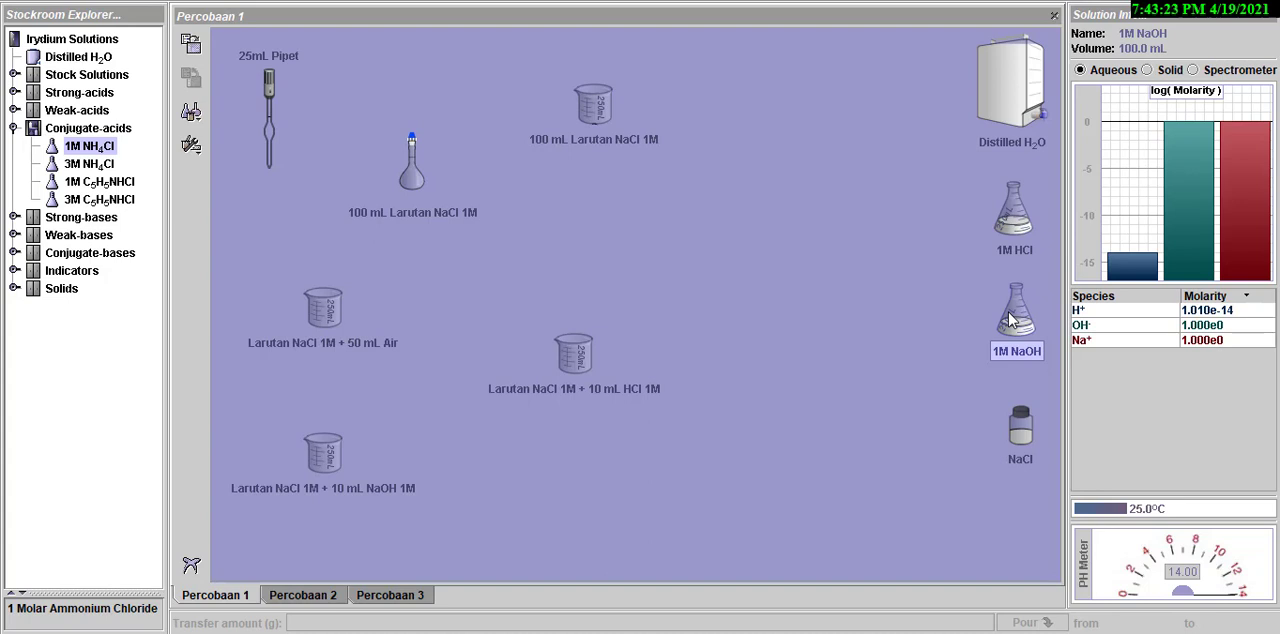
{"action": "left_click", "coordinate": [1020, 435]}
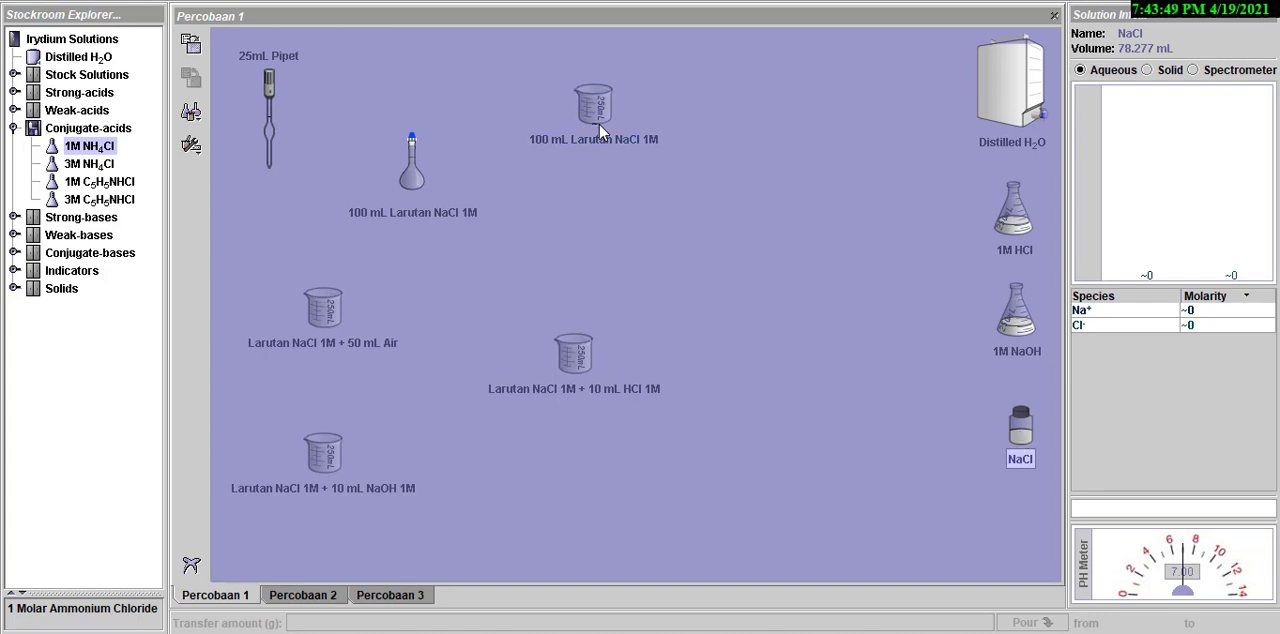
{"action": "left_click", "coordinate": [599, 124]}
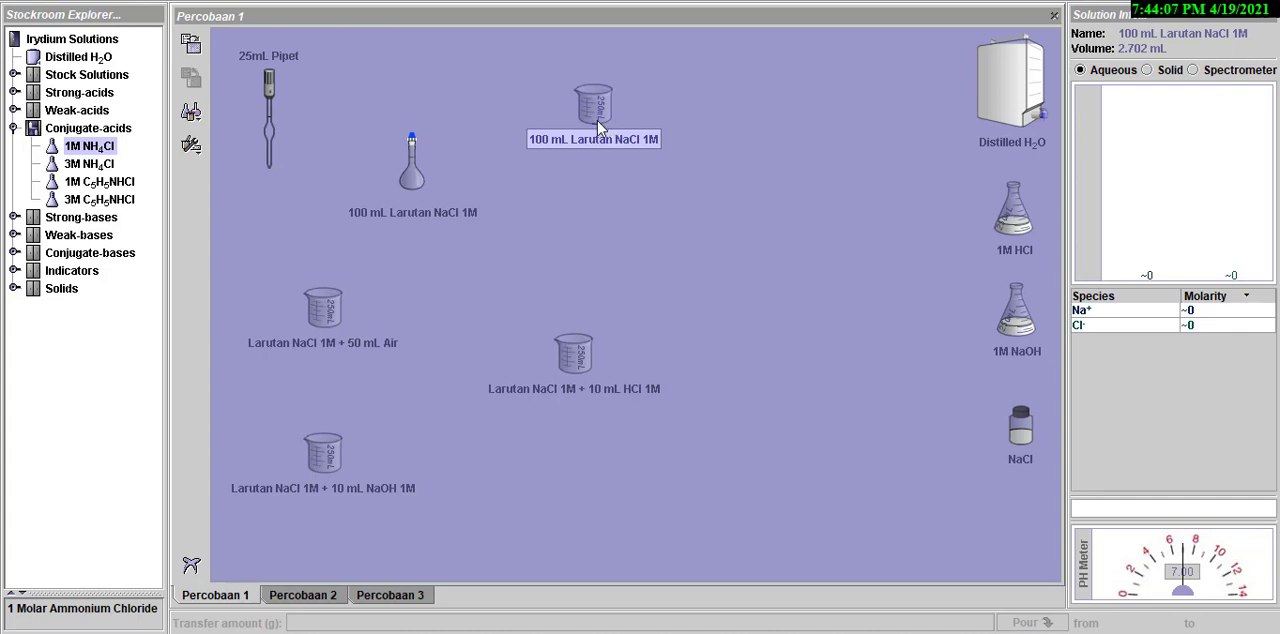
- Pour 50 mL of distilled water into the 100 mL Larutan NaCl 1M beaker and put the water container back by the reagents
{"action": "left_click_drag", "start_coordinate": [995, 113], "coordinate": [615, 110]}
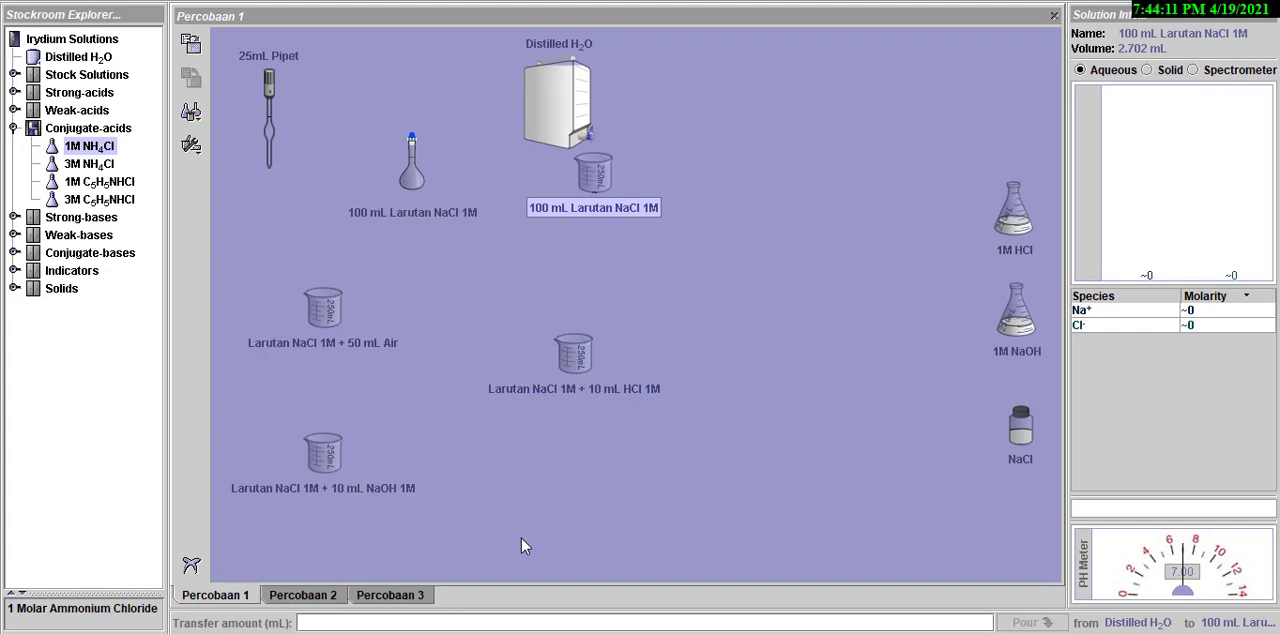
{"action": "type", "text": "50"}
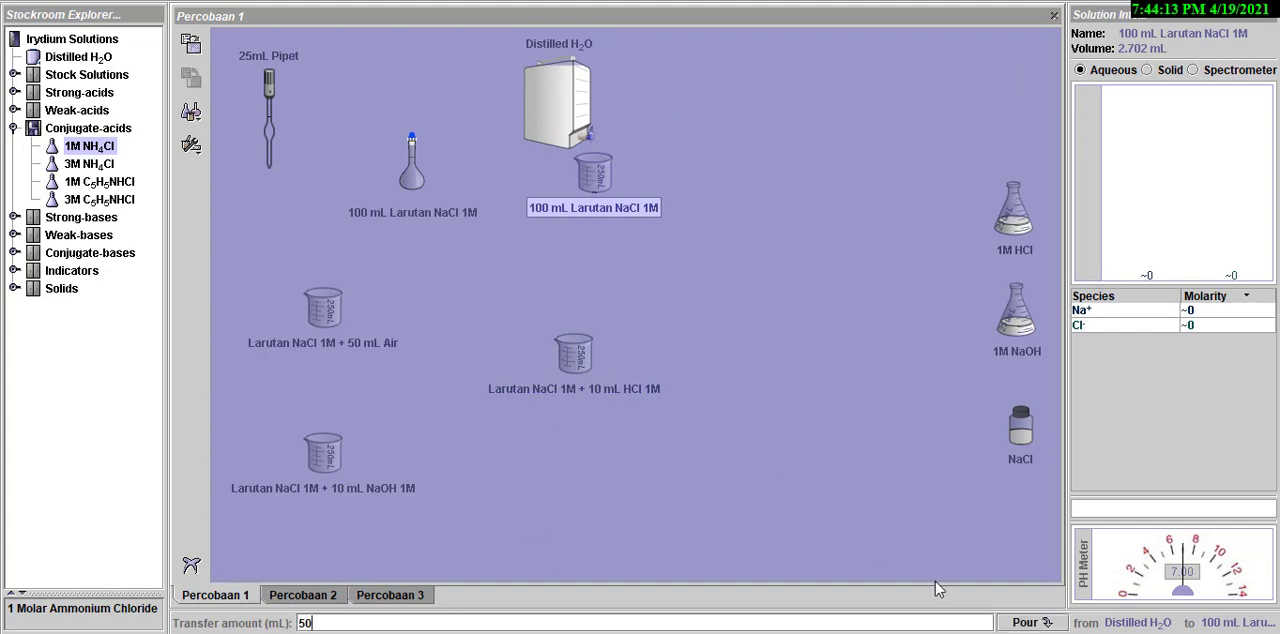
{"action": "left_click", "coordinate": [1025, 622]}
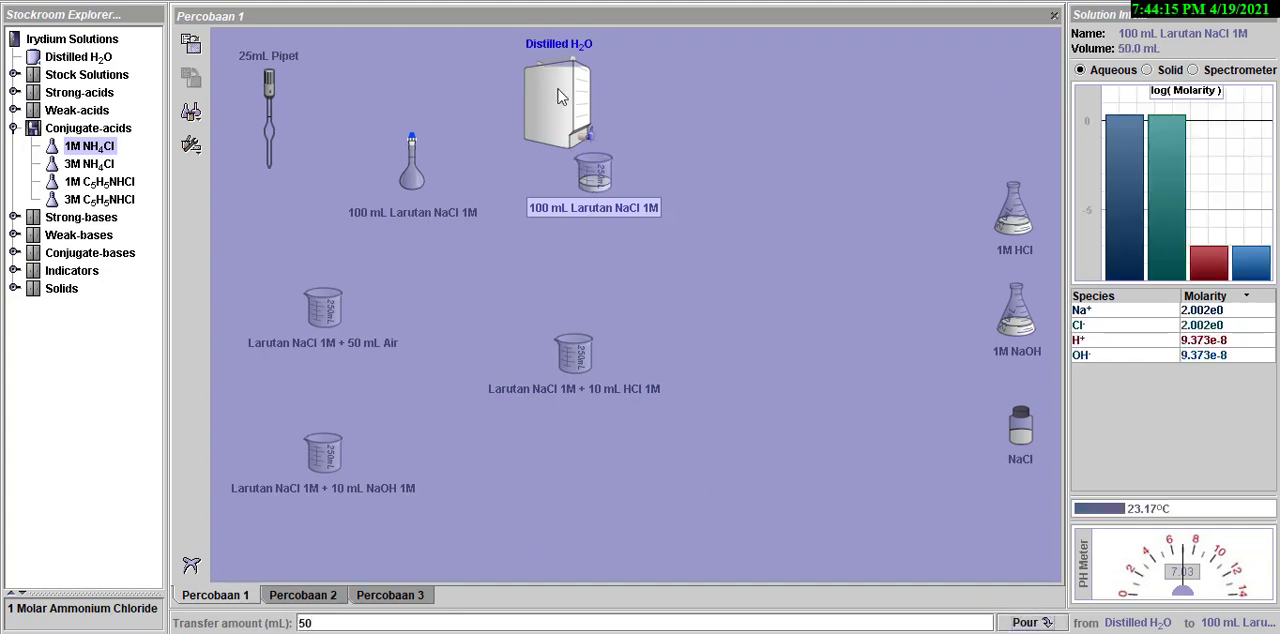
{"action": "left_click_drag", "start_coordinate": [558, 89], "coordinate": [995, 67]}
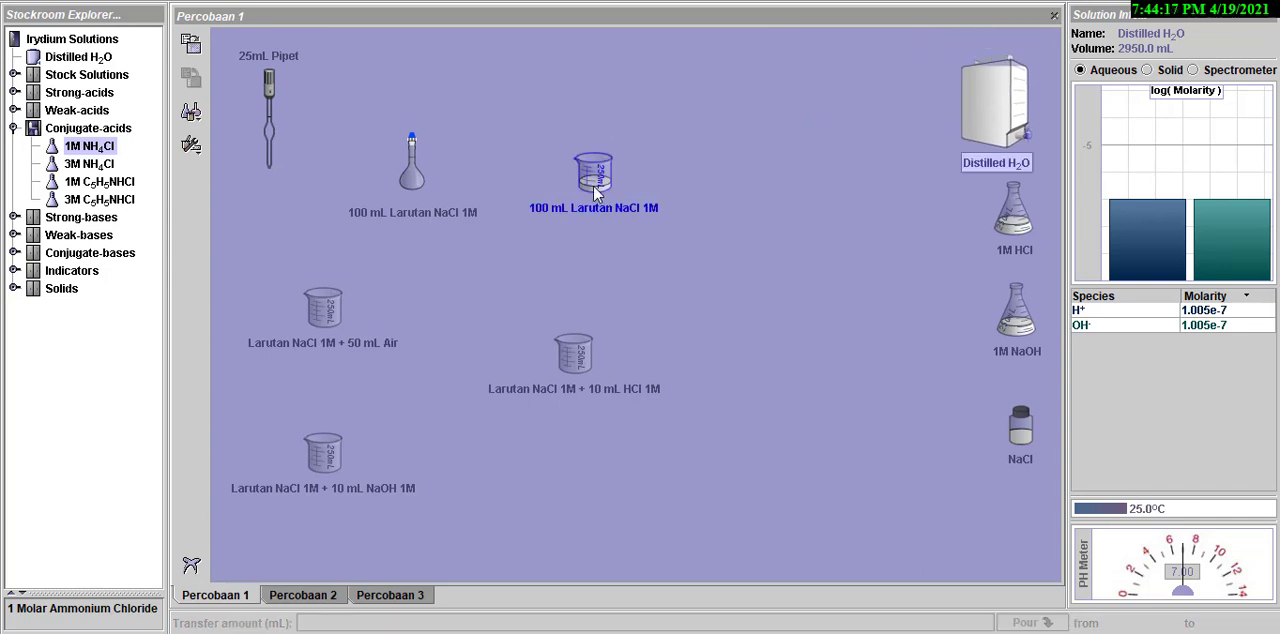
- Pour 50 mL from the 100 mL Larutan NaCl 1M beaker into the volumetric flask and set the emptied beaker aside
{"action": "left_click_drag", "start_coordinate": [598, 182], "coordinate": [430, 178]}
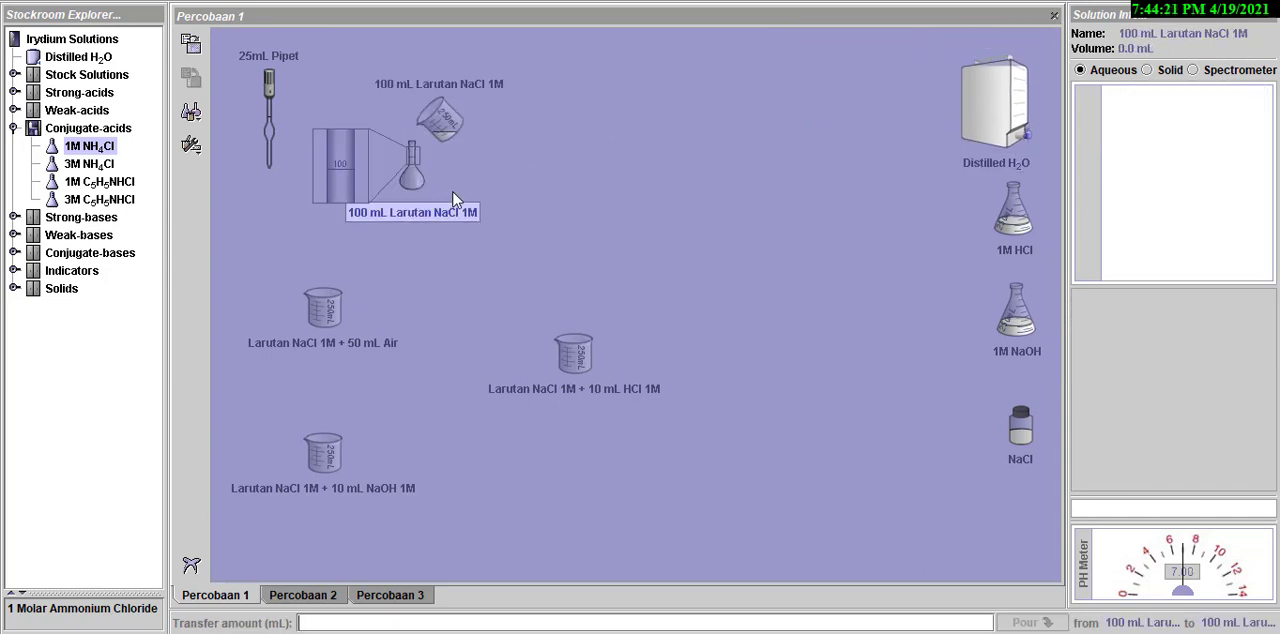
{"action": "type", "text": "50"}
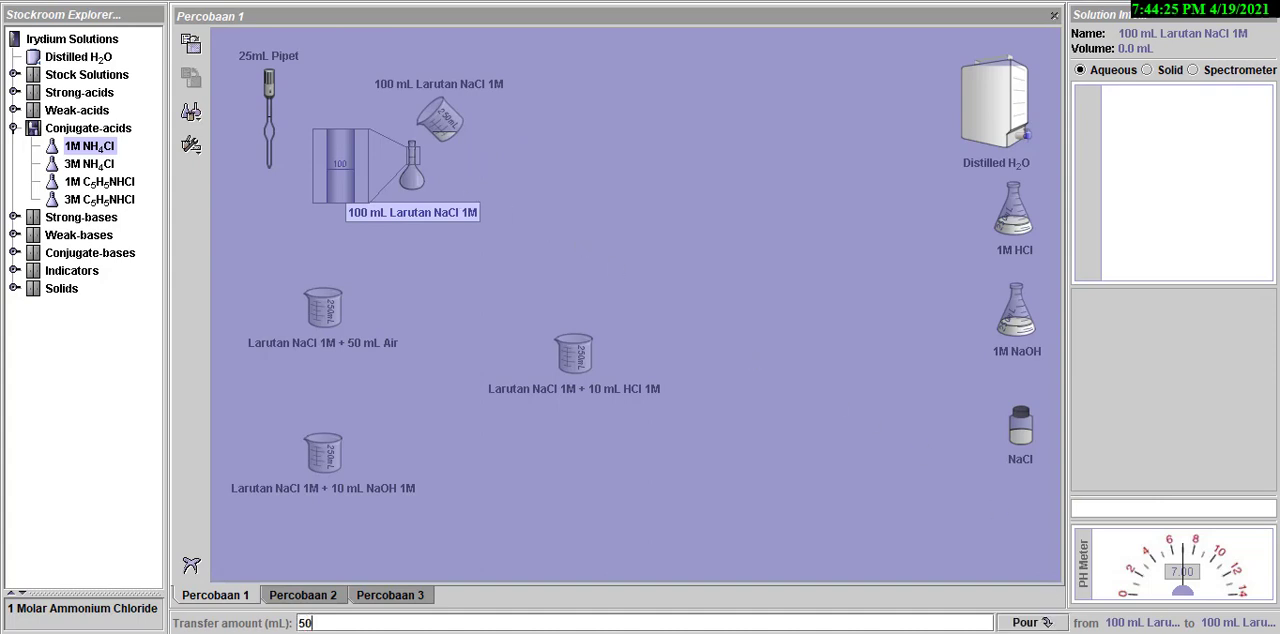
{"action": "left_click", "coordinate": [1026, 623]}
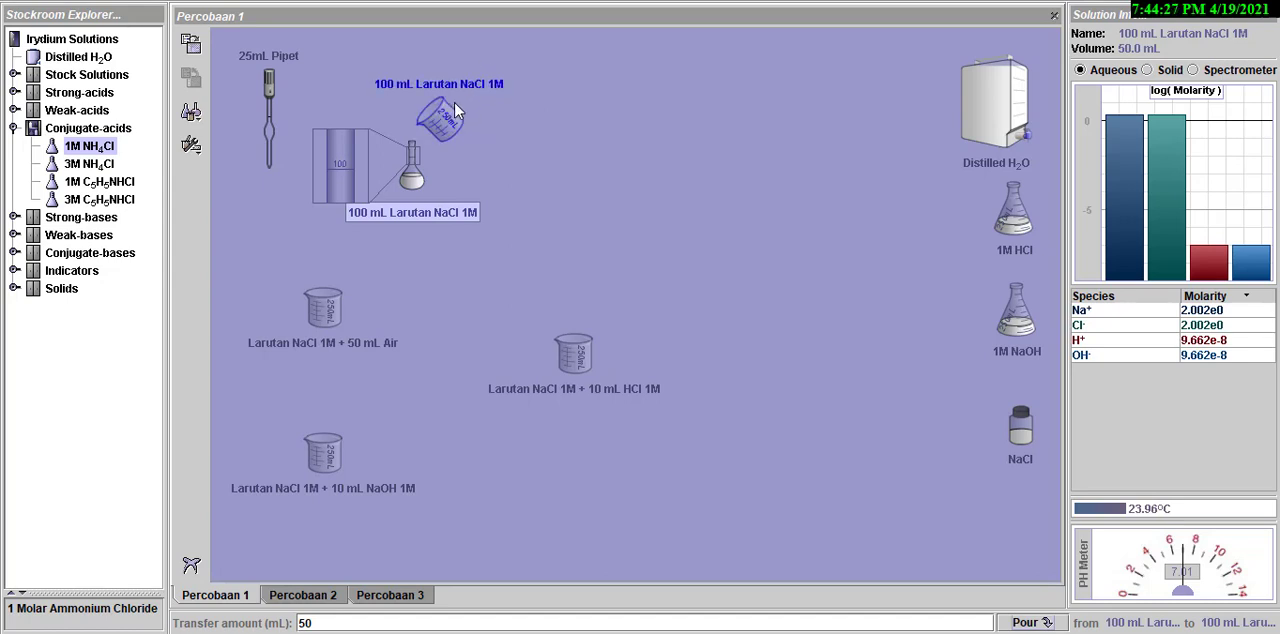
{"action": "left_click_drag", "start_coordinate": [453, 117], "coordinate": [620, 118]}
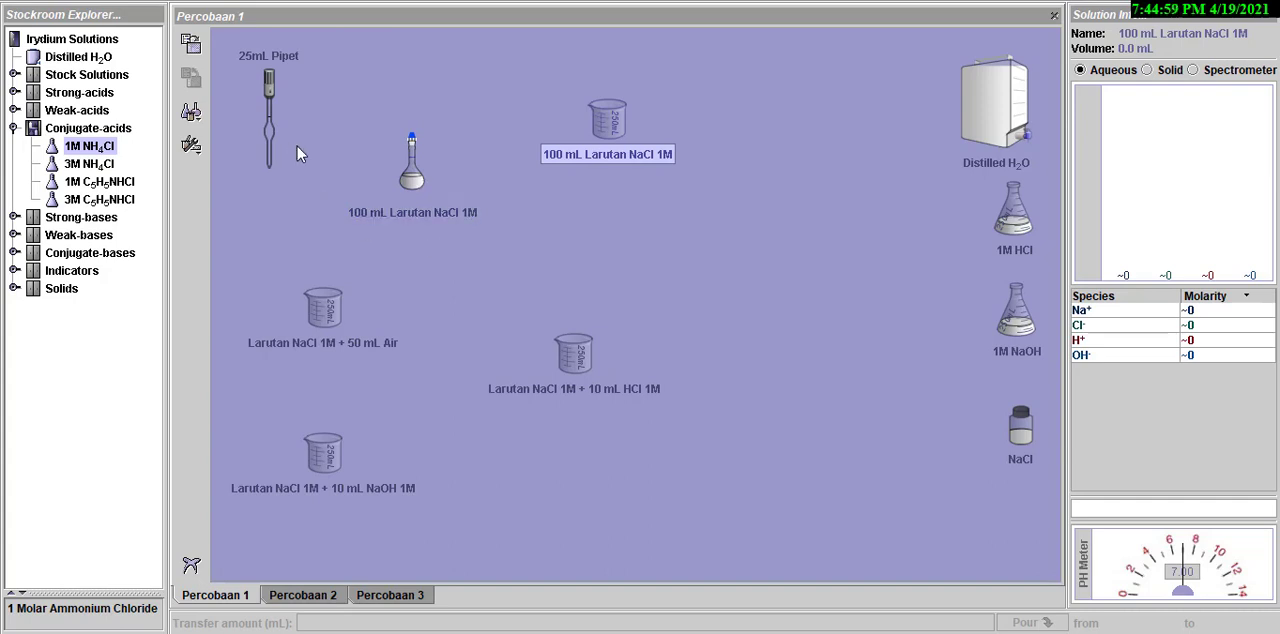
- Dilute the volumetric flask's NaCl solution with 50 mL of distilled water, return the water container, and check the flask's solution info
{"action": "left_click_drag", "start_coordinate": [995, 110], "coordinate": [412, 153]}
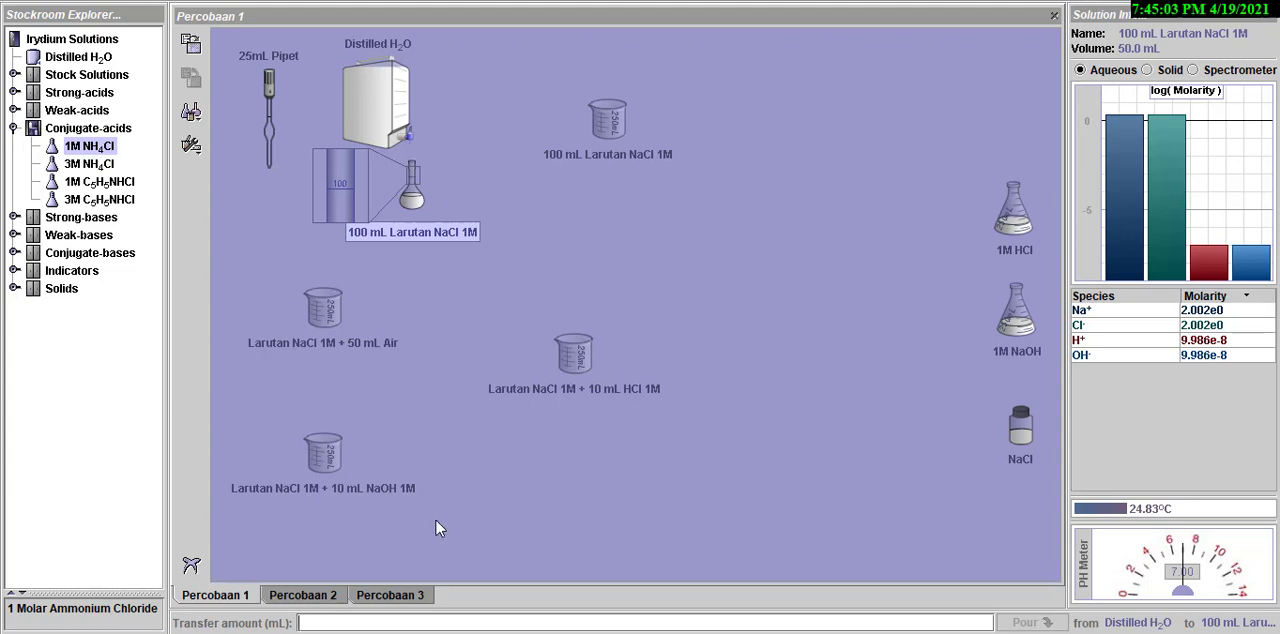
{"action": "type", "text": "50"}
{"action": "key", "text": "Return"}
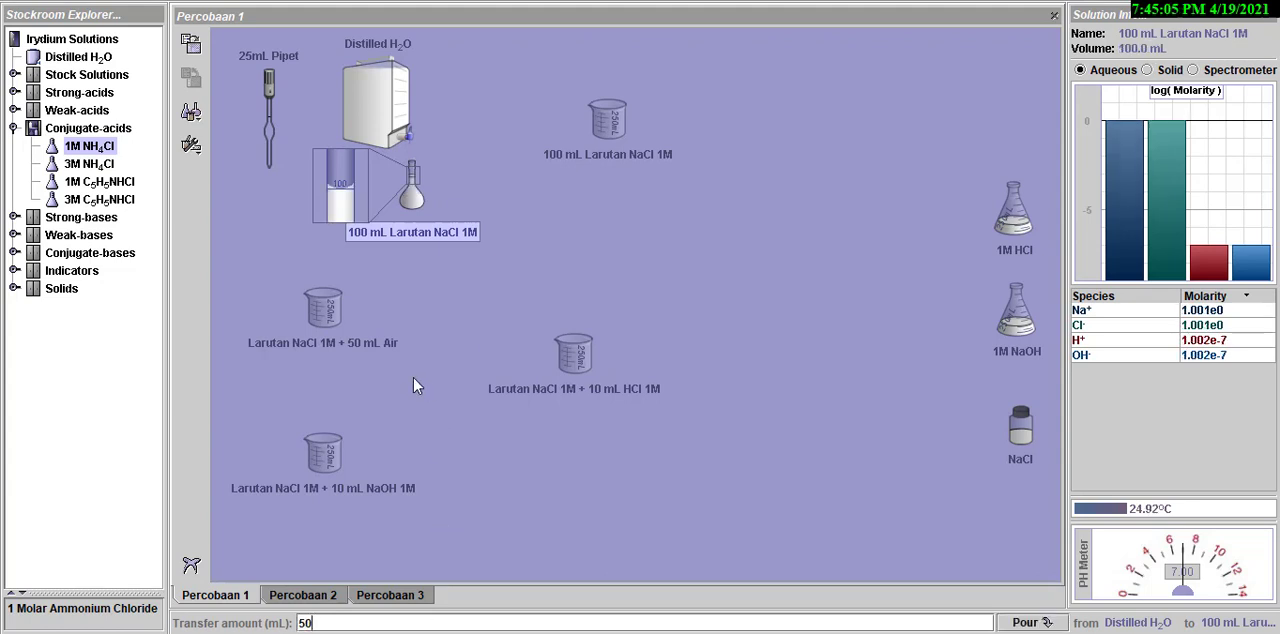
{"action": "left_click_drag", "start_coordinate": [395, 125], "coordinate": [996, 110]}
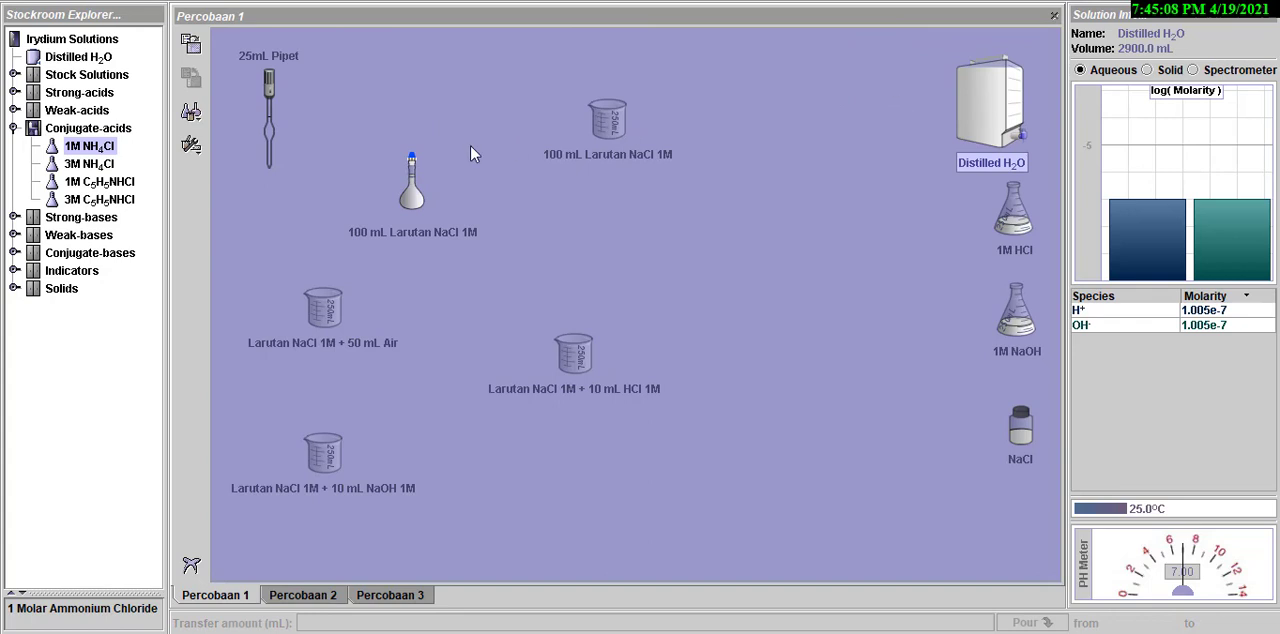
{"action": "left_click", "coordinate": [415, 200]}
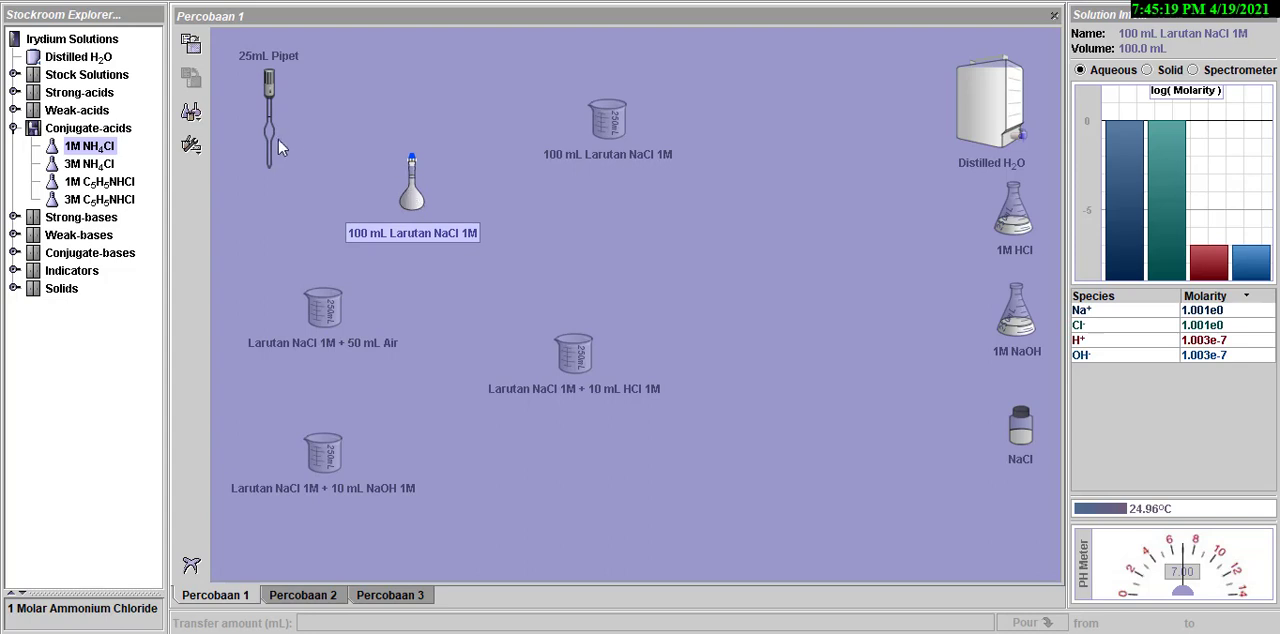
- Transfer 25 mL of the flask's NaCl solution with the 25mL Pipet into the Larutan NaCl 1M + 50 mL Air beaker
{"action": "left_click_drag", "start_coordinate": [278, 139], "coordinate": [412, 192]}
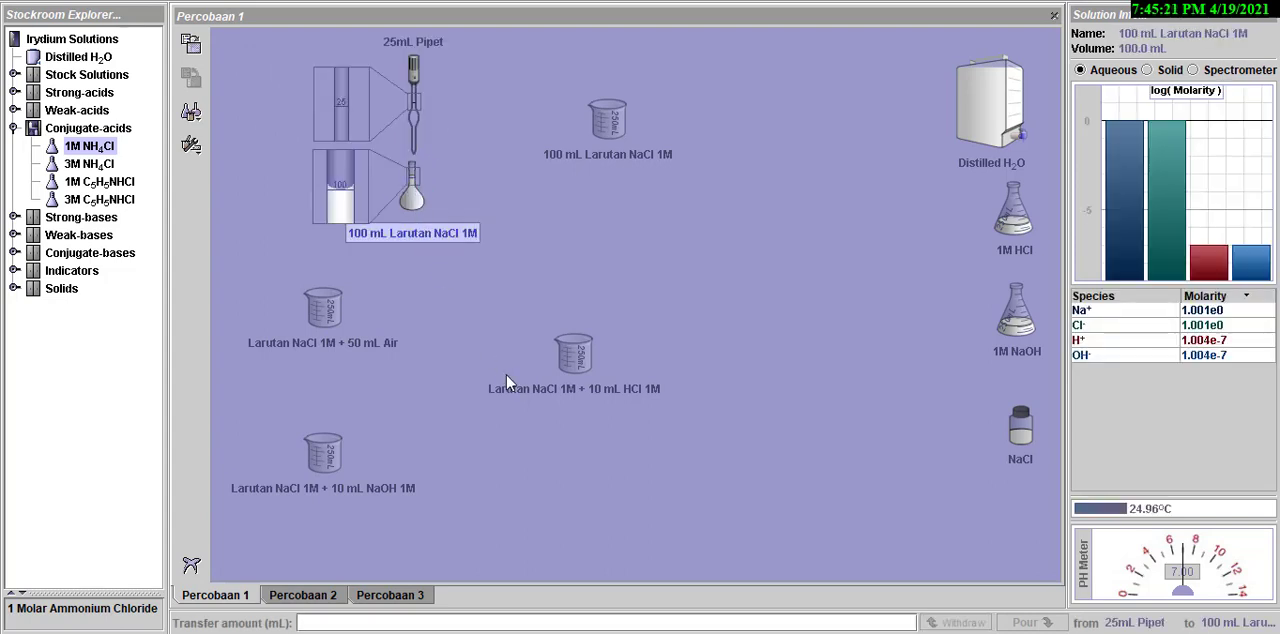
{"action": "type", "text": "2"}
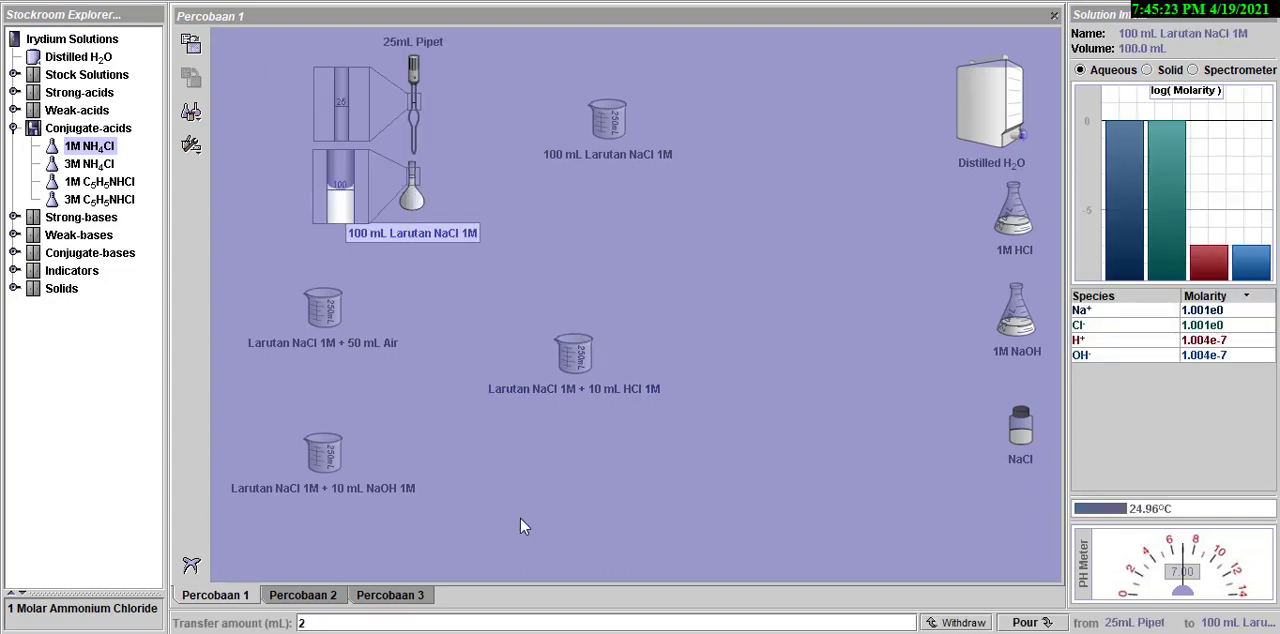
{"action": "type", "text": "5"}
{"action": "left_click", "coordinate": [962, 622]}
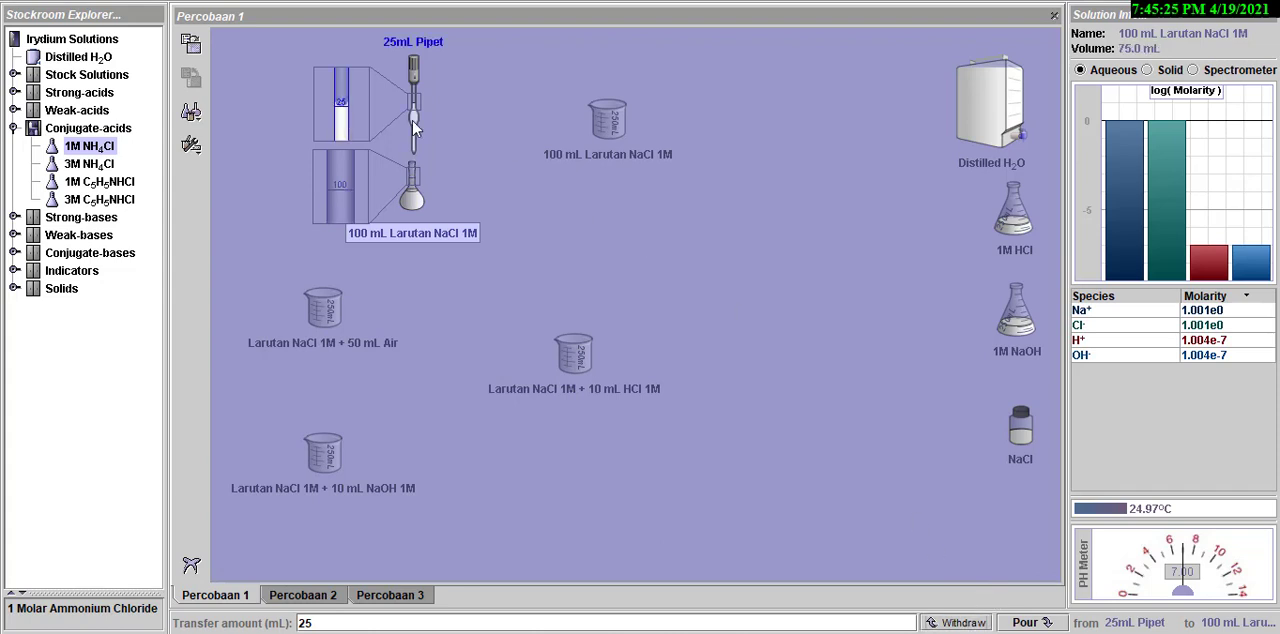
{"action": "left_click_drag", "start_coordinate": [412, 120], "coordinate": [340, 256]}
{"action": "left_click_drag", "start_coordinate": [333, 284], "coordinate": [334, 288]}
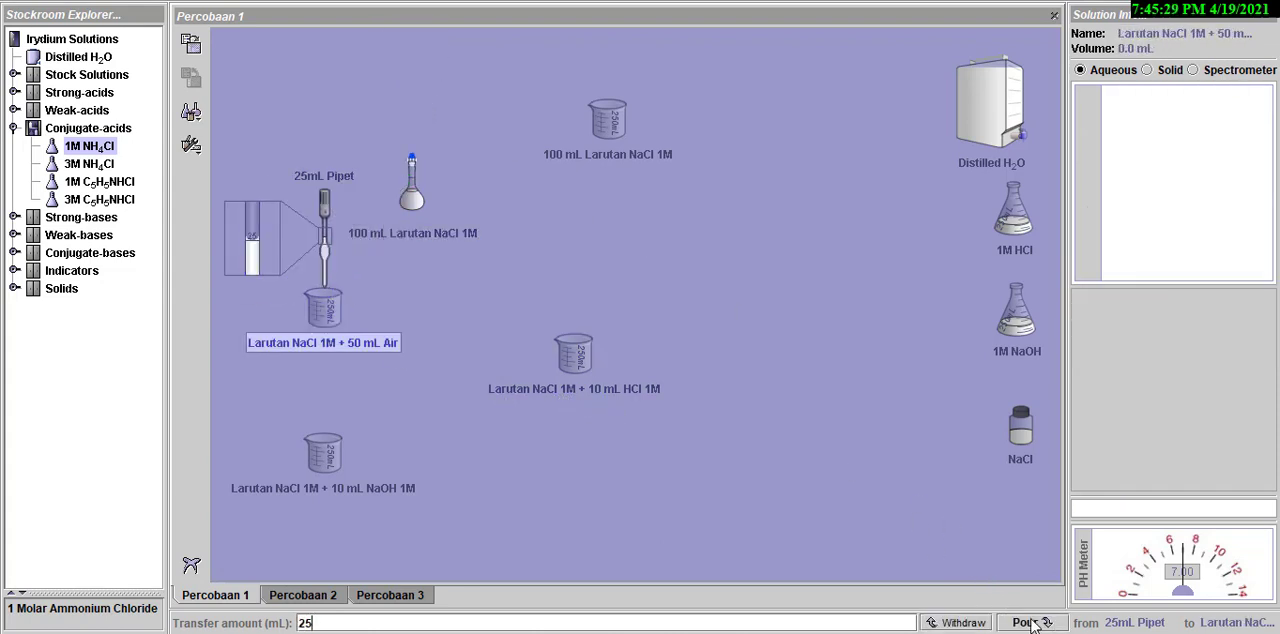
{"action": "left_click", "coordinate": [1034, 621]}
- Transfer 25 mL of the flask's NaCl solution with the pipet into the Larutan NaCl 1M + 10 mL HCl 1M beaker
{"action": "left_click_drag", "start_coordinate": [328, 240], "coordinate": [424, 198]}
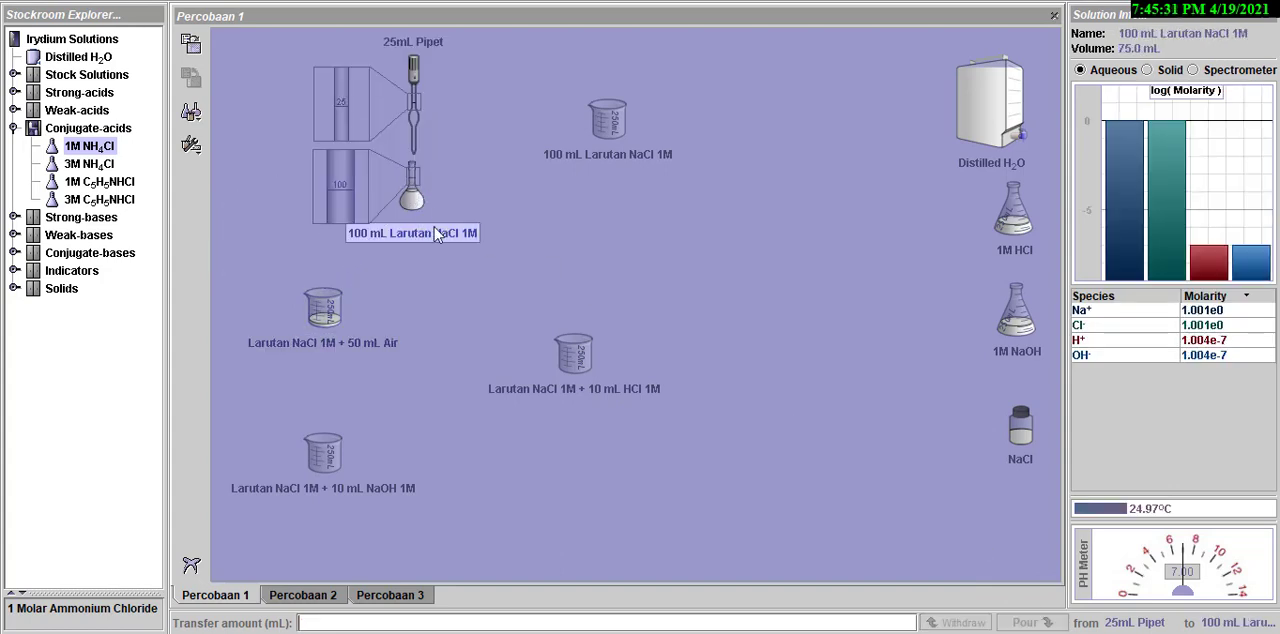
{"action": "left_click", "coordinate": [980, 623]}
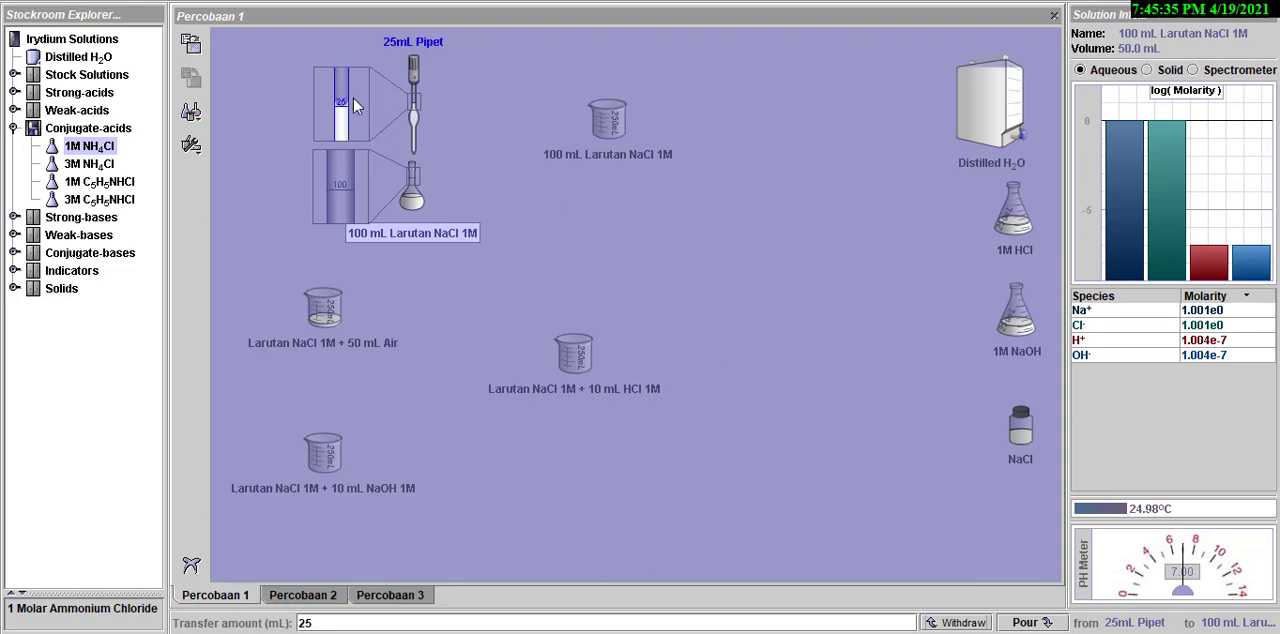
{"action": "left_click_drag", "start_coordinate": [413, 110], "coordinate": [590, 330]}
{"action": "type", "text": "25"}
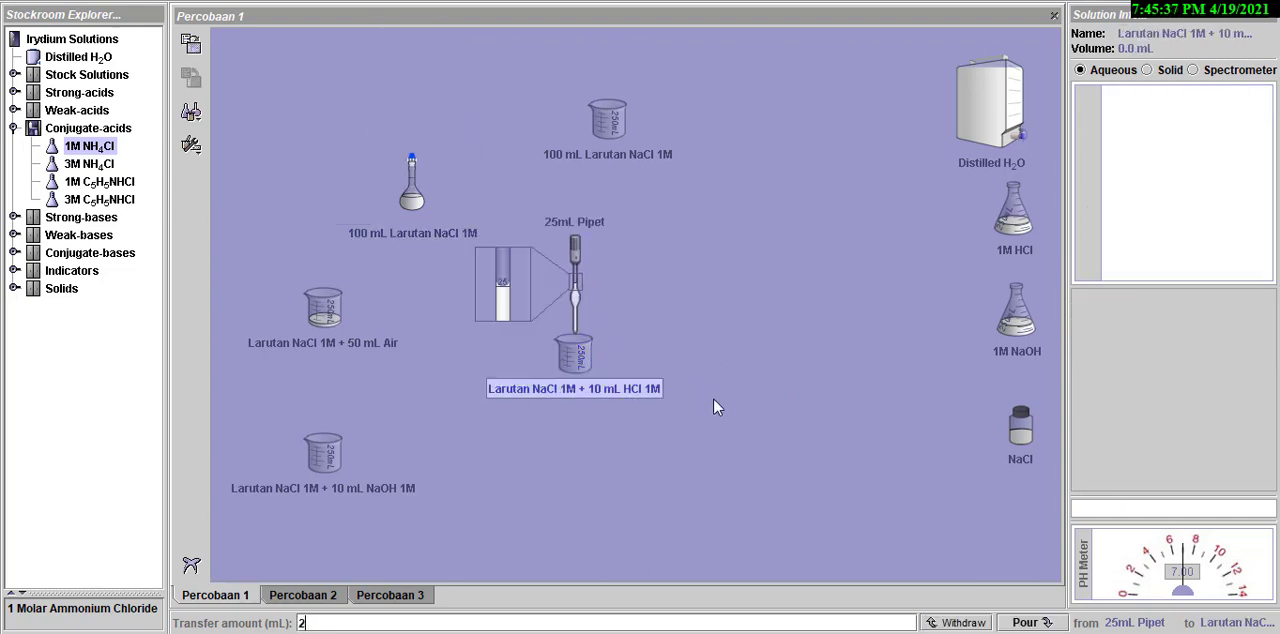
{"action": "left_click", "coordinate": [1030, 622]}
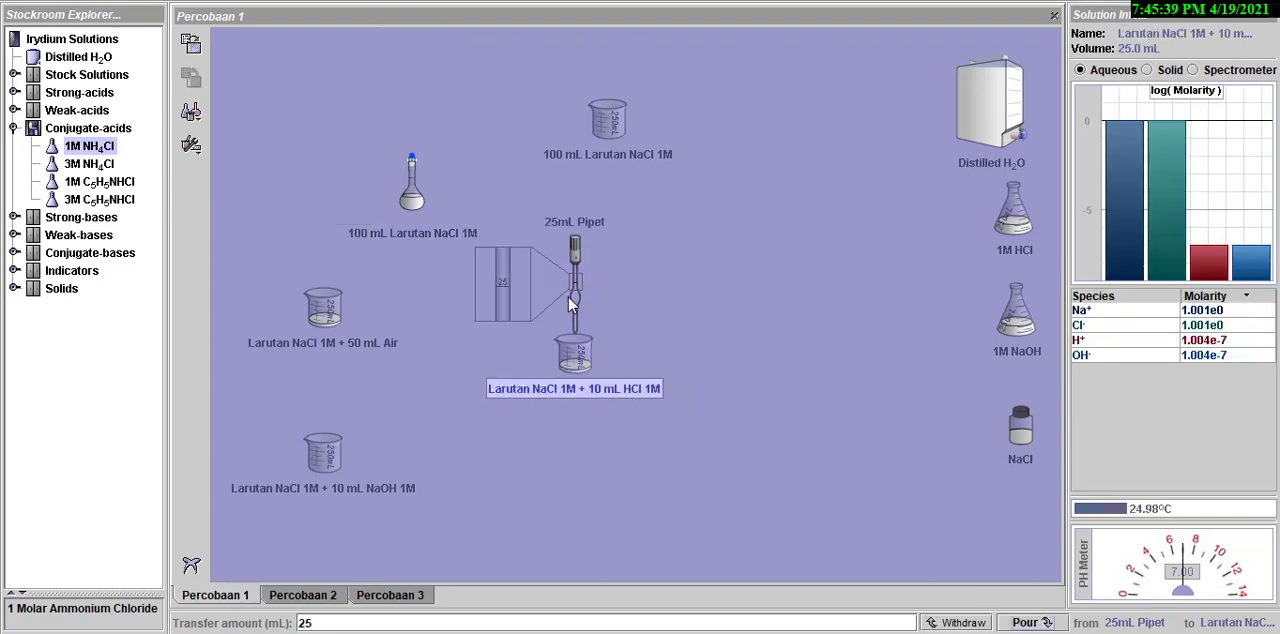
- Transfer 25 mL of the flask's NaCl solution with the pipet into the Larutan NaCl 1M + 10 mL NaOH 1M beaker, then set the pipet aside
{"action": "left_click_drag", "start_coordinate": [568, 297], "coordinate": [420, 185]}
{"action": "type", "text": "25"}
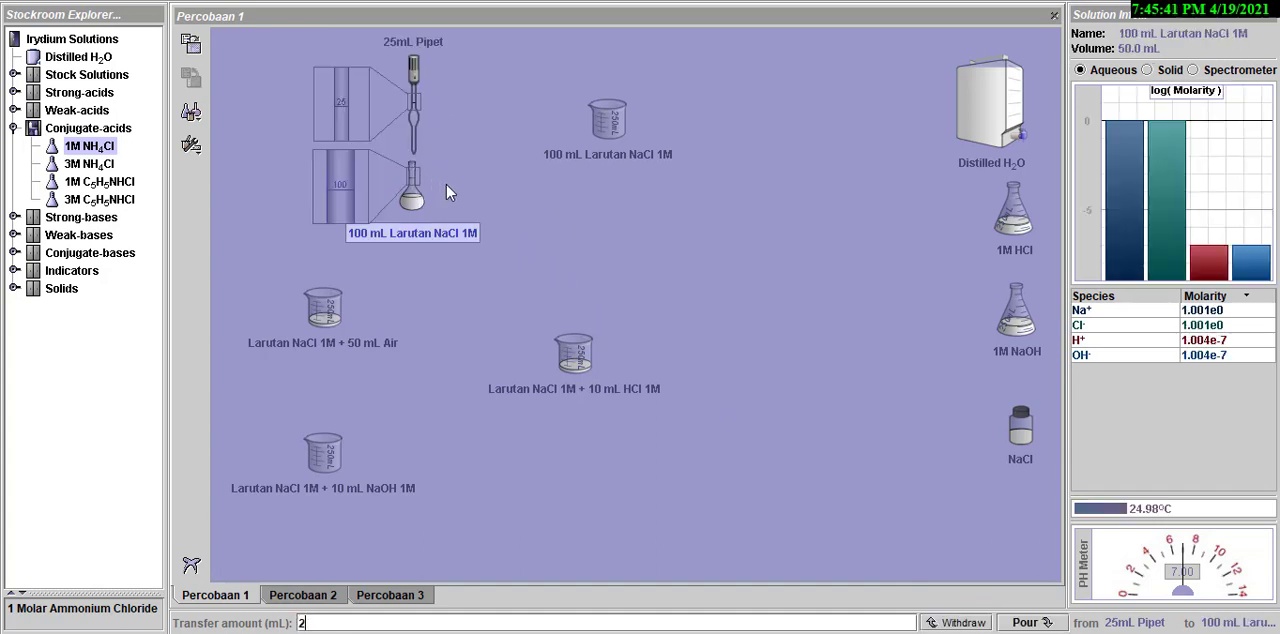
{"action": "left_click", "coordinate": [971, 620]}
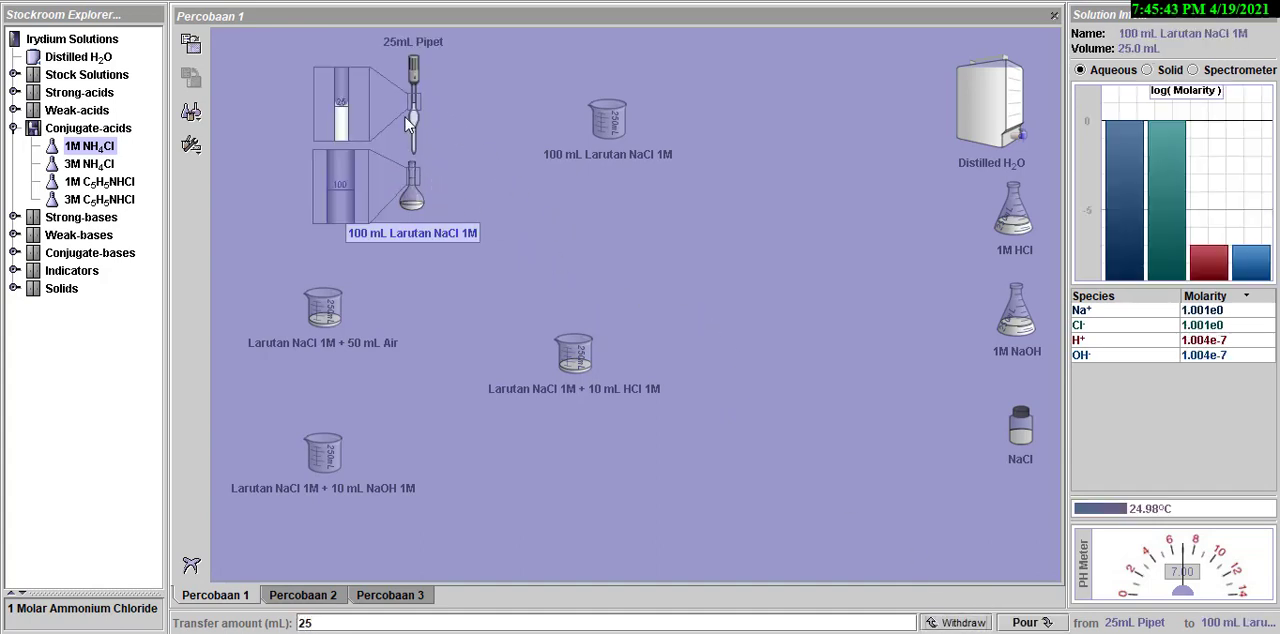
{"action": "left_click_drag", "start_coordinate": [413, 130], "coordinate": [359, 427]}
{"action": "type", "text": "25"}
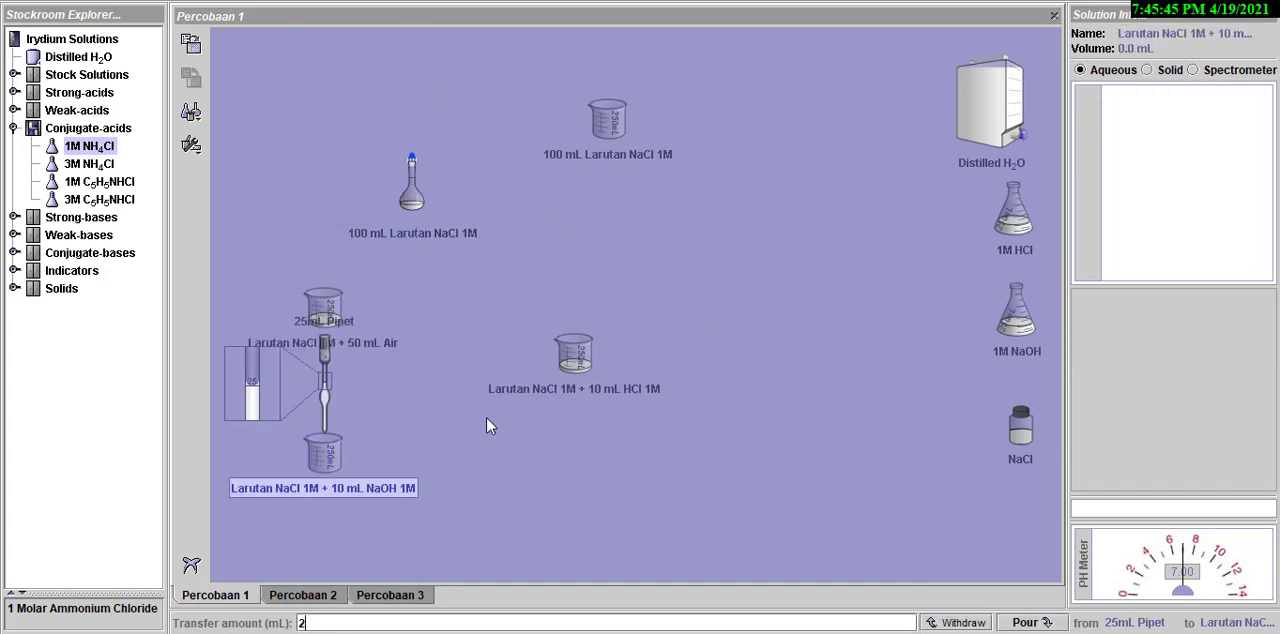
{"action": "left_click", "coordinate": [1022, 622]}
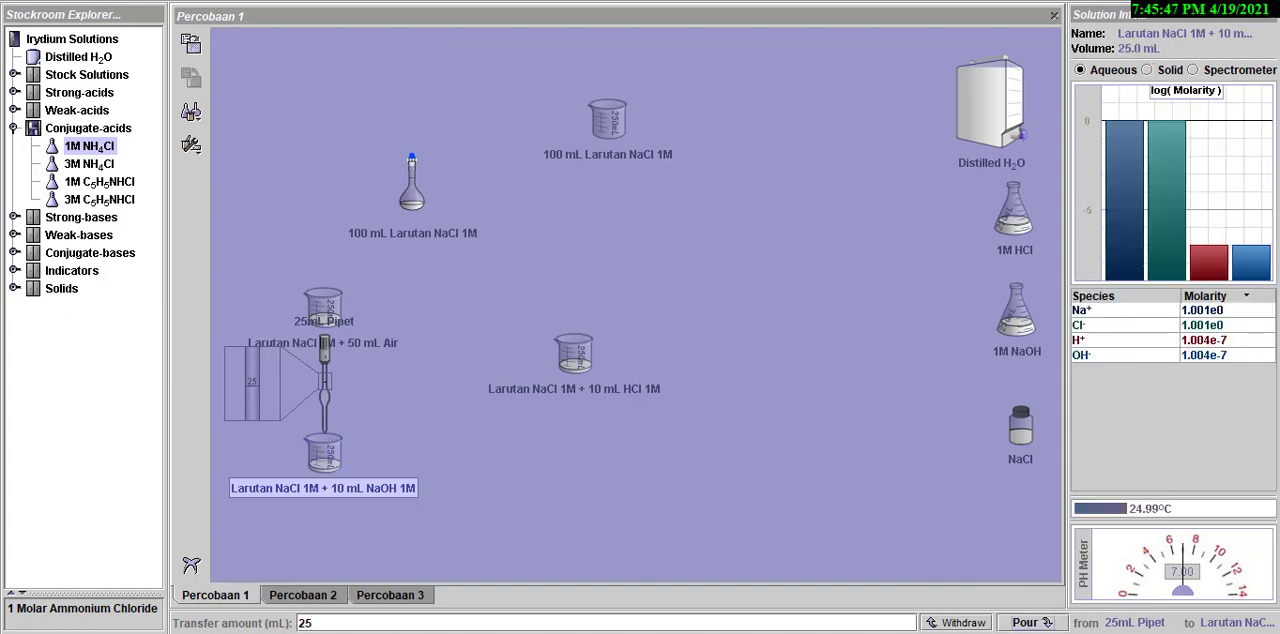
{"action": "left_click_drag", "start_coordinate": [333, 418], "coordinate": [307, 138]}
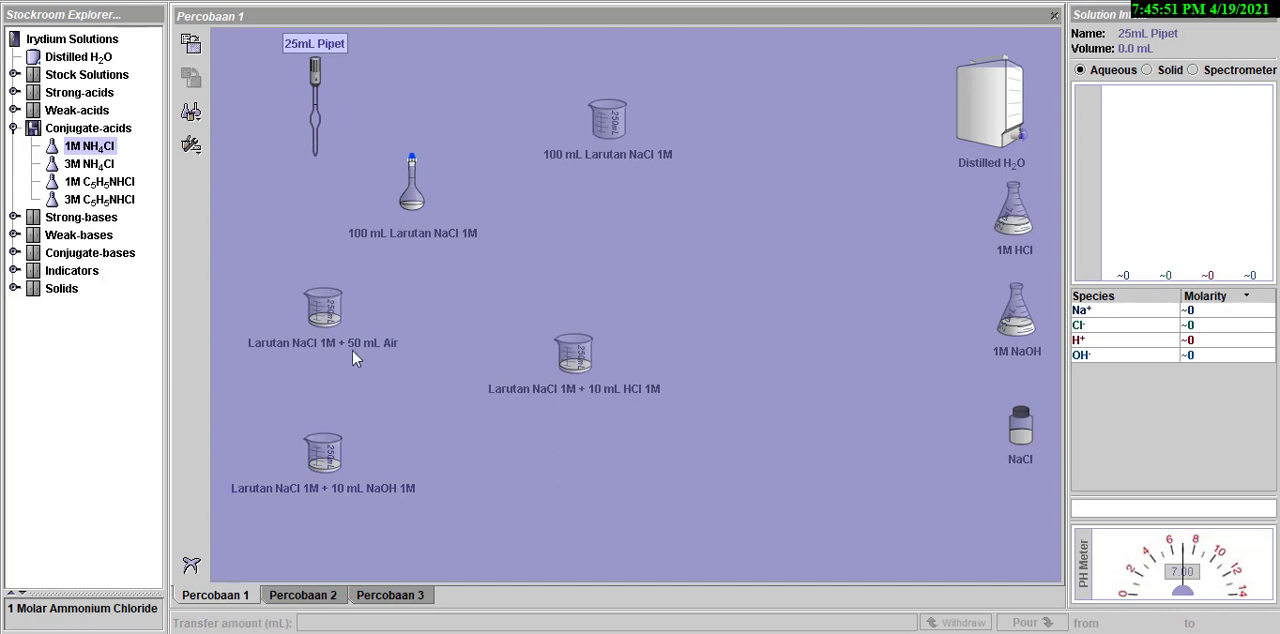
- Check the volume, species concentrations and pH of the NaCl solutions in the water, HCl and NaOH test beakers
{"action": "left_click", "coordinate": [325, 315]}
{"action": "left_click", "coordinate": [578, 358]}
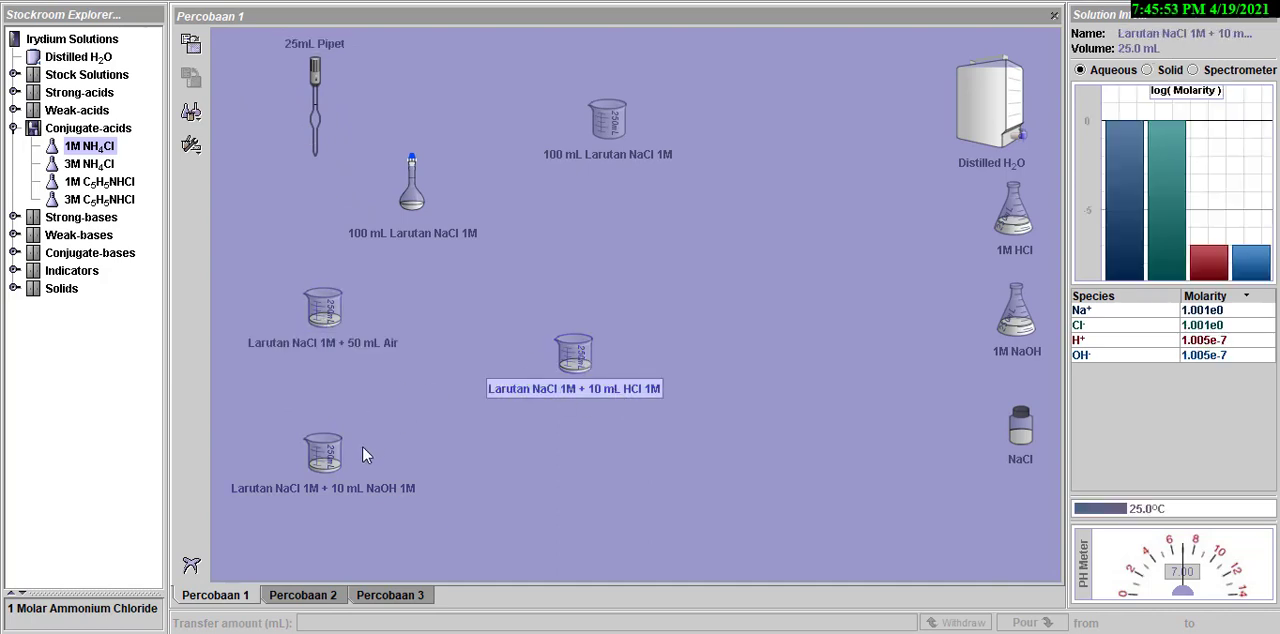
{"action": "left_click", "coordinate": [328, 460]}
{"action": "left_click", "coordinate": [334, 318]}
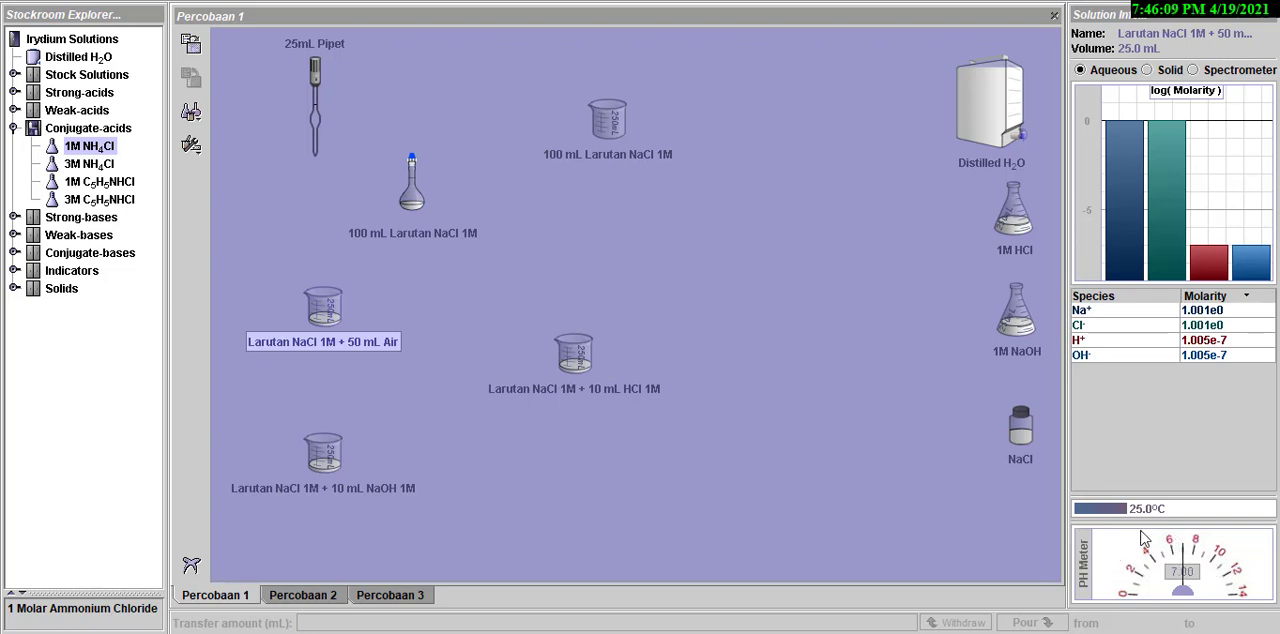
{"action": "left_click", "coordinate": [573, 355]}
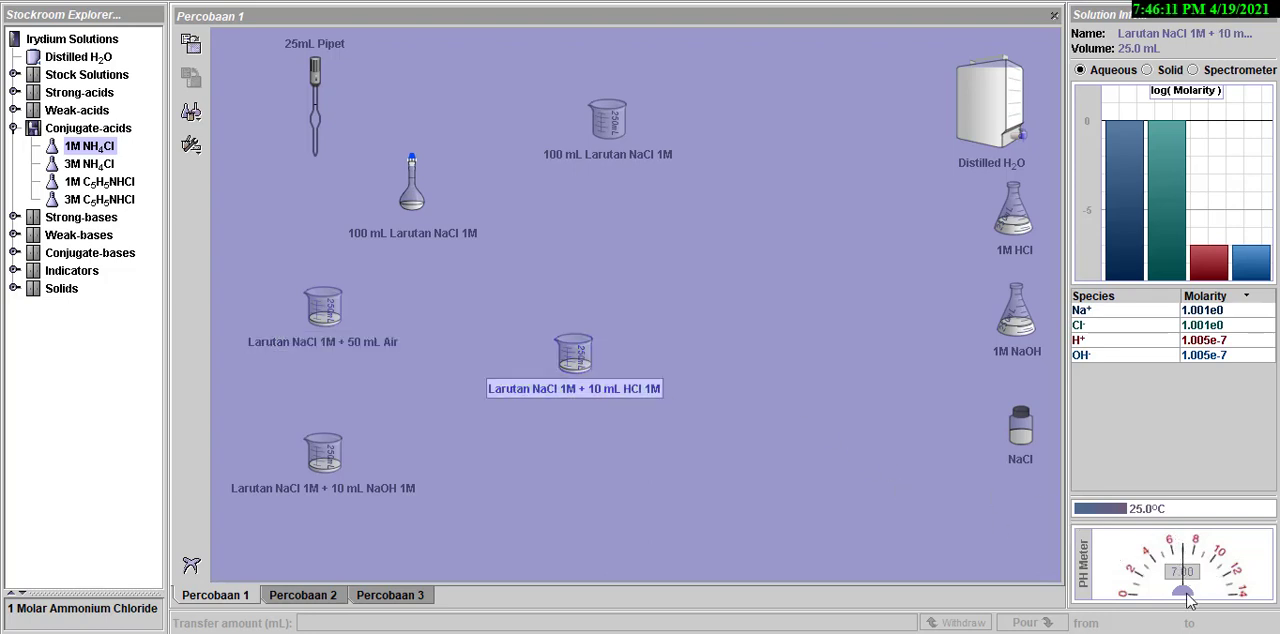
- Check the NaCl solution's composition and pH in the NaOH test beaker, the volumetric flask and the water test beaker
{"action": "left_click", "coordinate": [316, 463]}
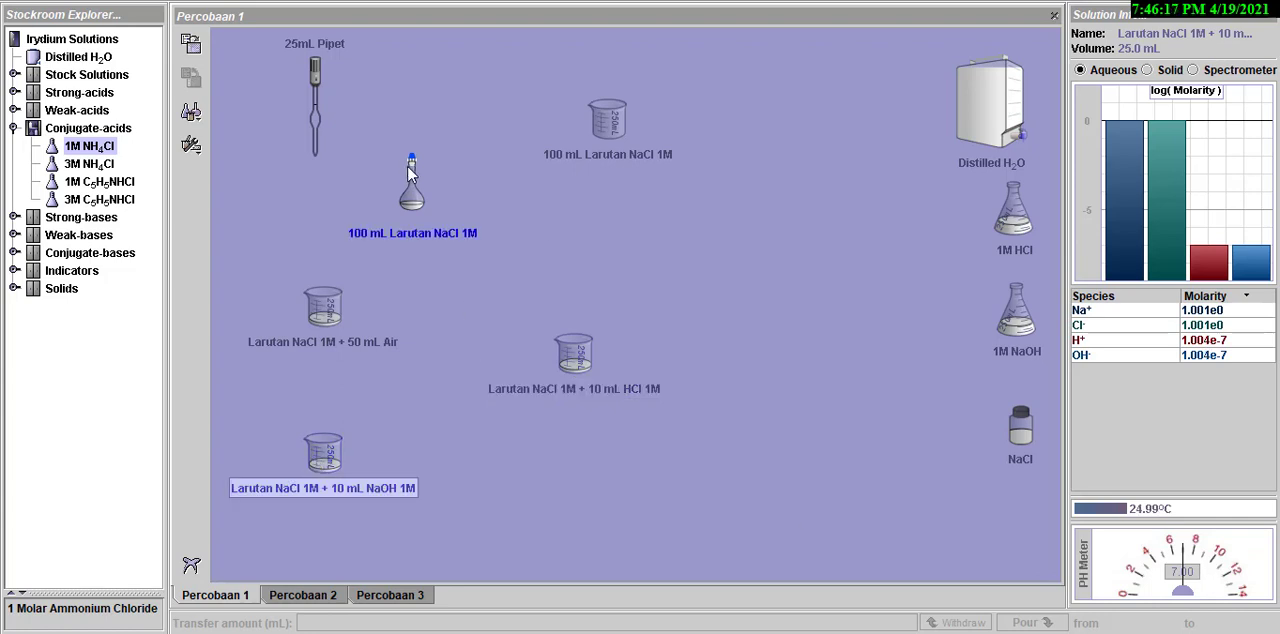
{"action": "left_click_drag", "start_coordinate": [415, 197], "coordinate": [424, 155]}
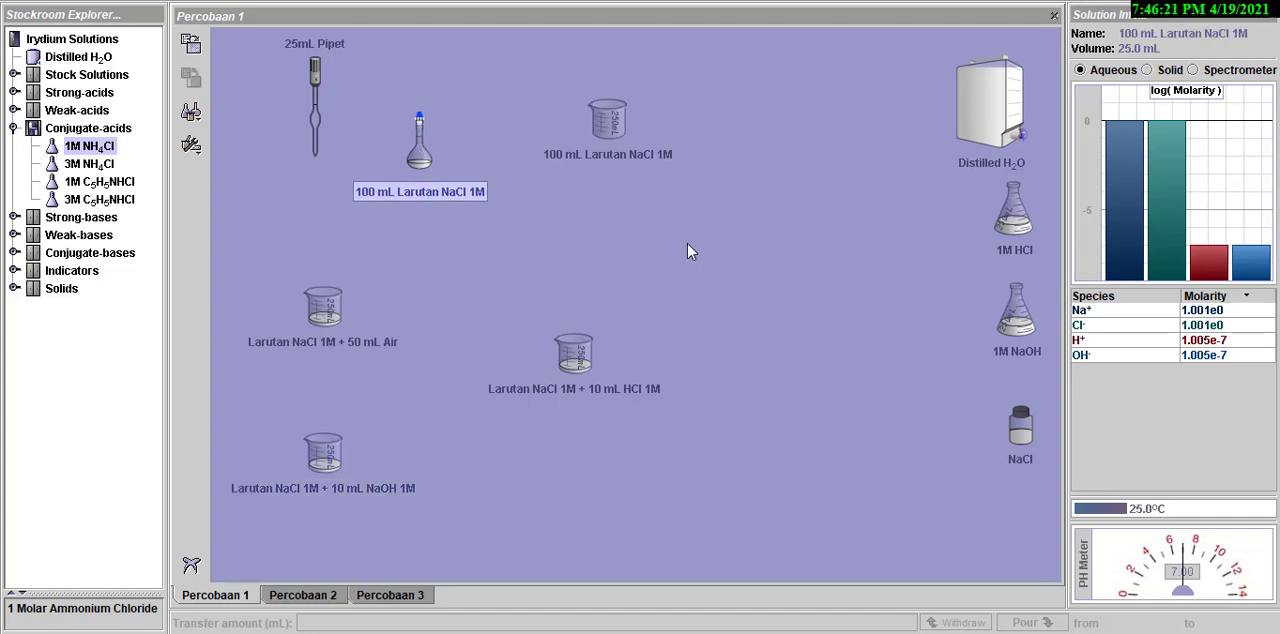
{"action": "left_click", "coordinate": [333, 305]}
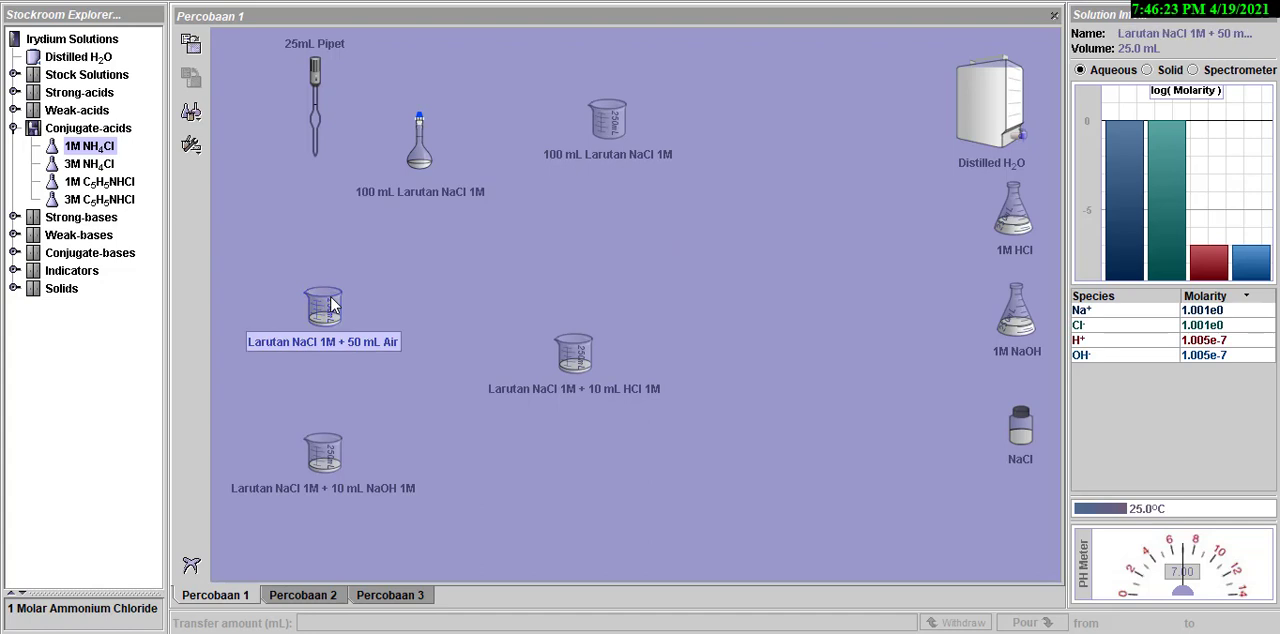
- Pour 50 mL of Distilled H2O into the Larutan NaCl 1M + 50 mL Air beaker and check its pH
{"action": "left_click_drag", "start_coordinate": [1006, 114], "coordinate": [296, 285]}
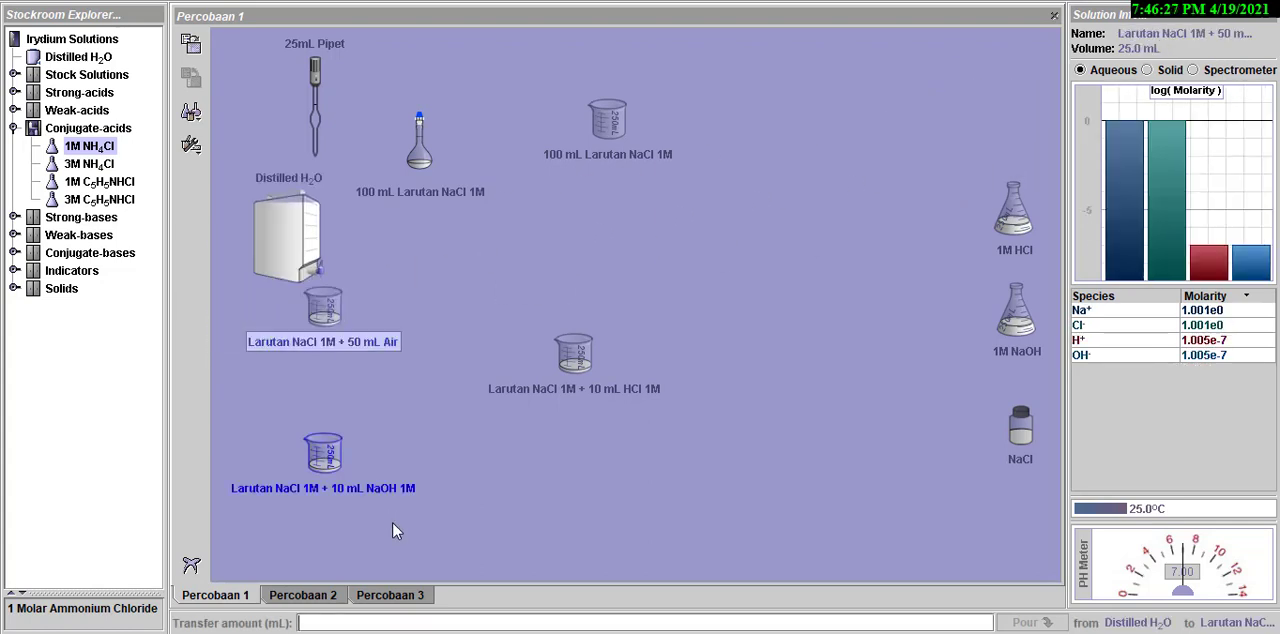
{"action": "type", "text": "50"}
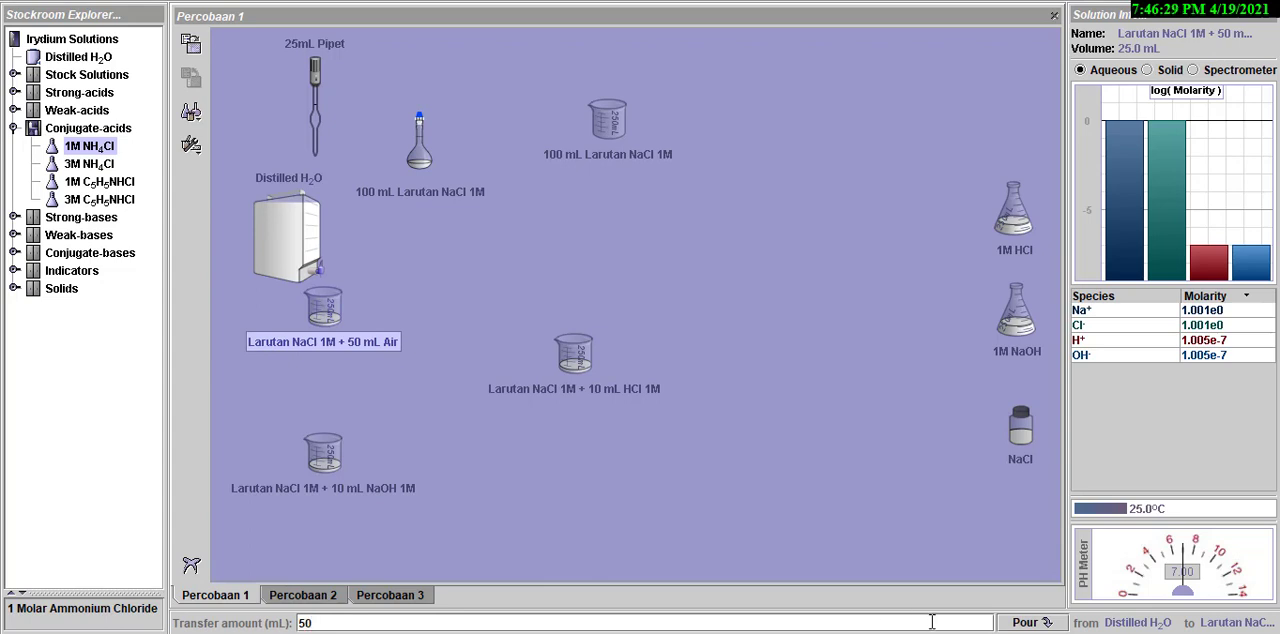
{"action": "left_click", "coordinate": [1024, 622]}
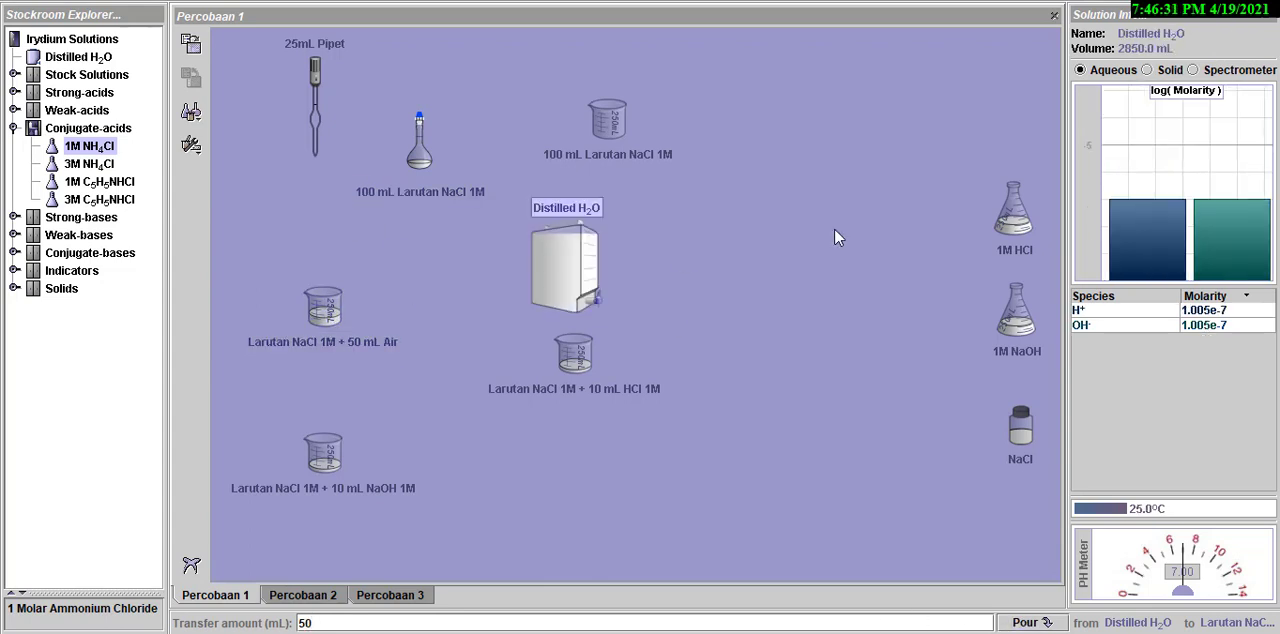
{"action": "left_click", "coordinate": [323, 300]}
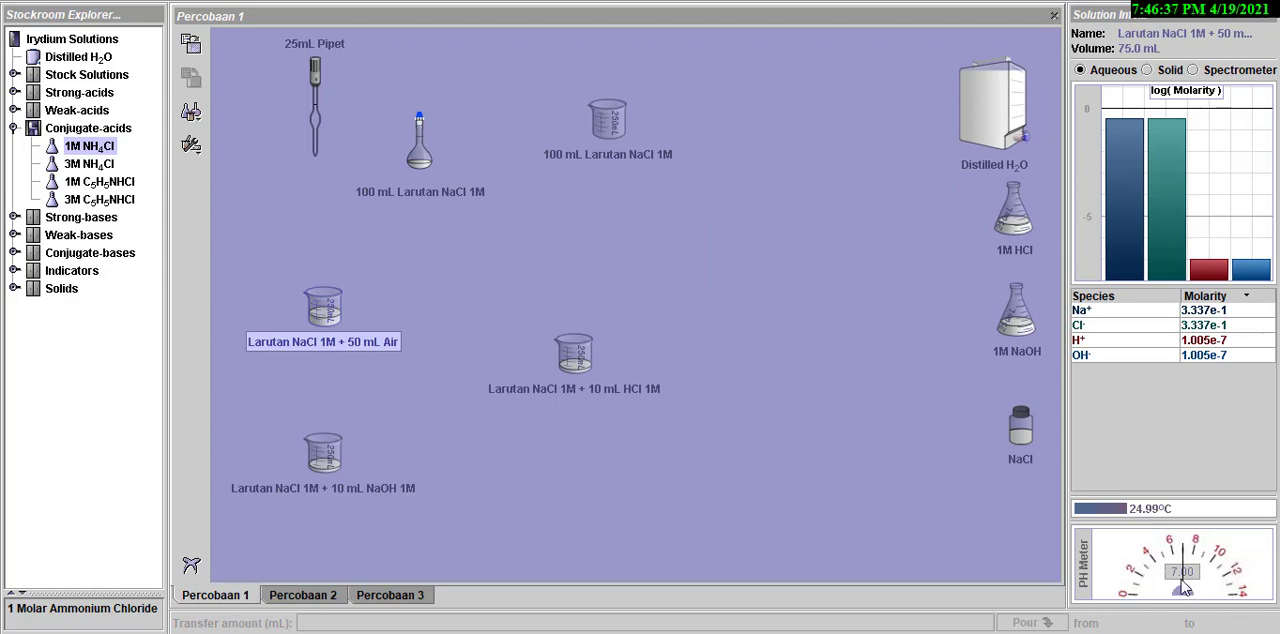
- Pour 10 mL of 1M HCl into the Larutan NaCl 1M + 10 mL HCl 1M beaker and check its pH
{"action": "left_click", "coordinate": [560, 364]}
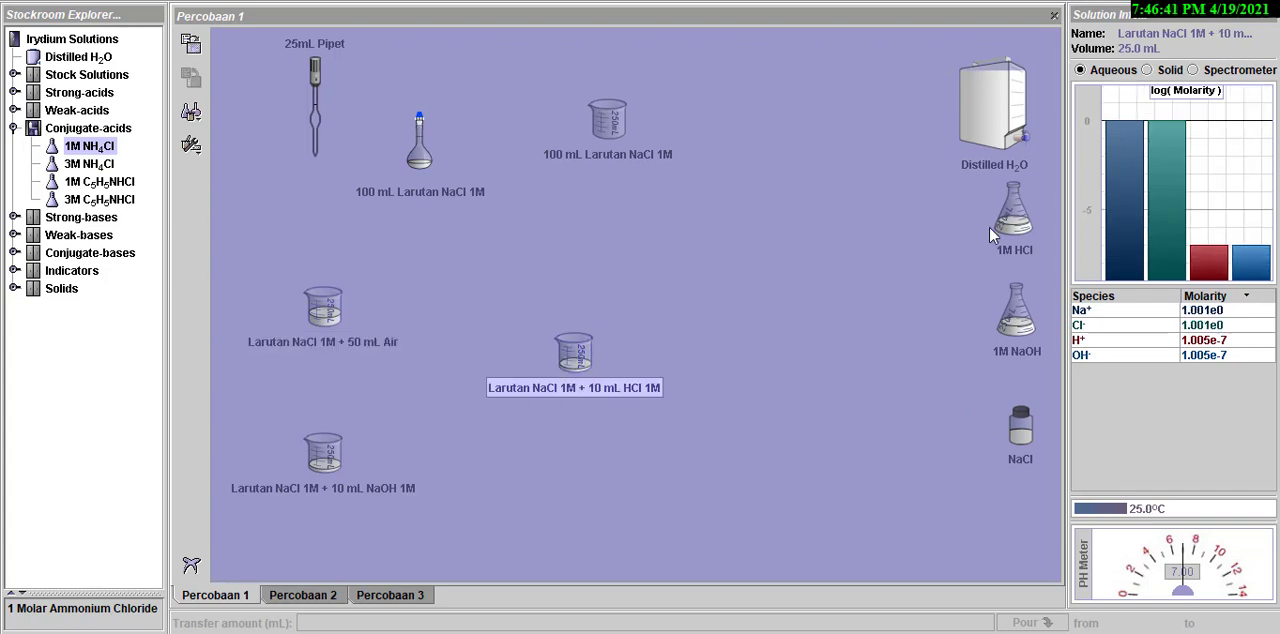
{"action": "left_click_drag", "start_coordinate": [989, 227], "coordinate": [640, 352]}
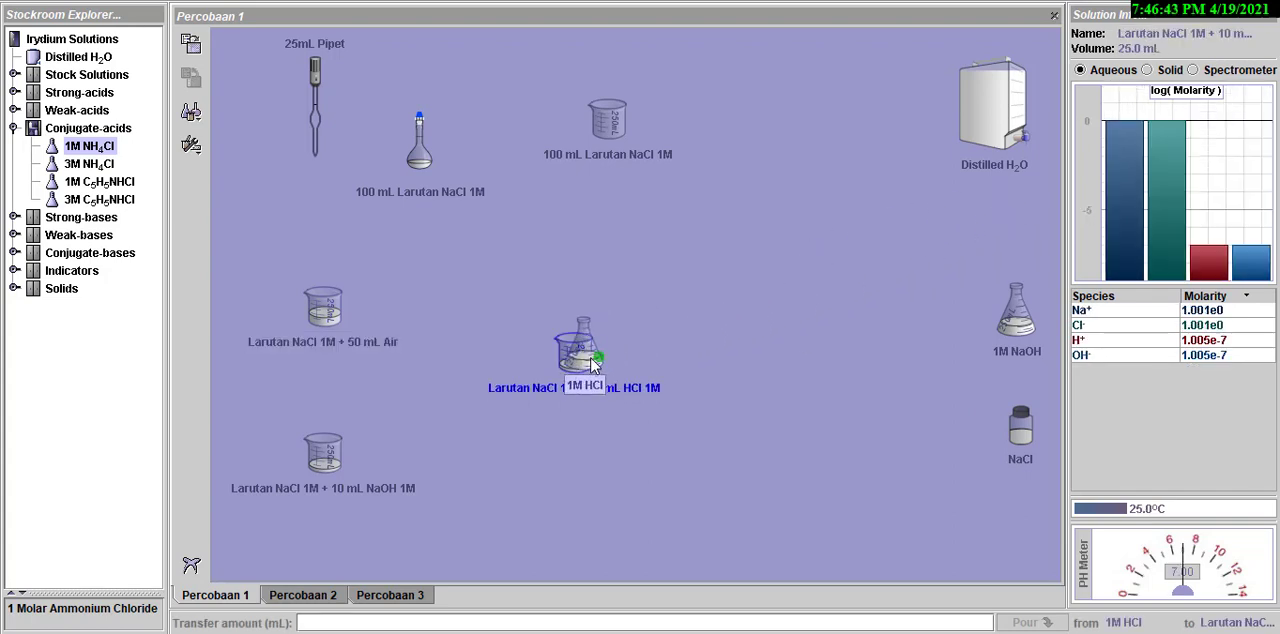
{"action": "type", "text": "10"}
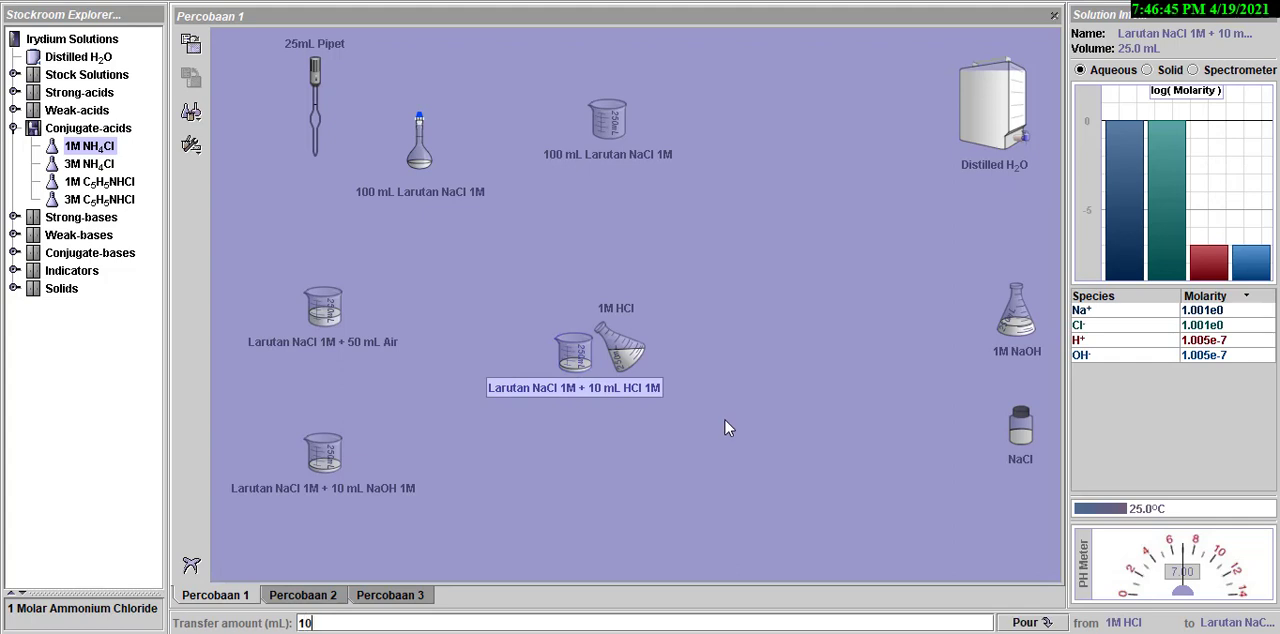
{"action": "left_click", "coordinate": [1020, 622]}
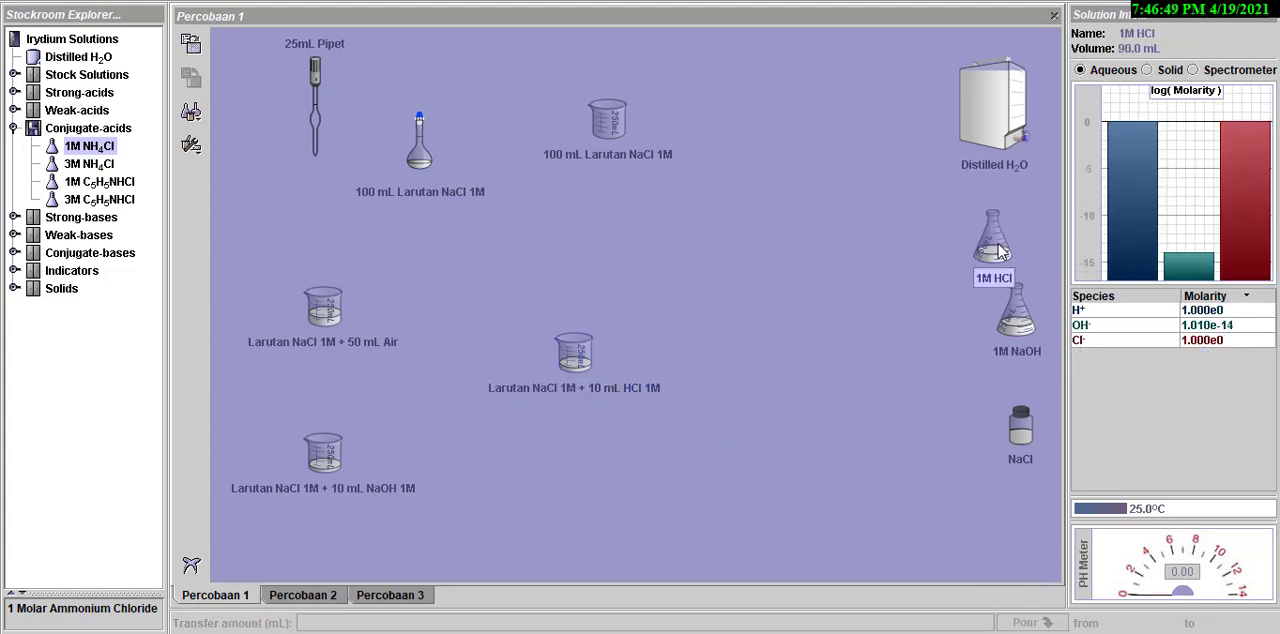
{"action": "left_click", "coordinate": [560, 370]}
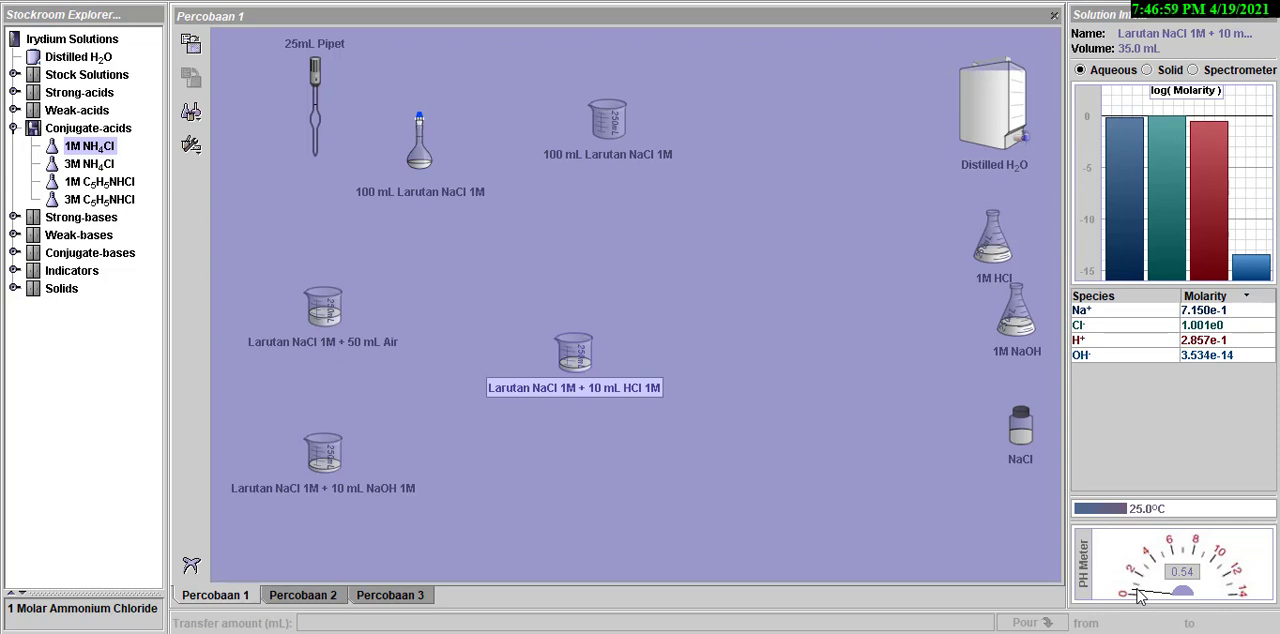
- Pour 10 mL of 1M NaOH into the Larutan NaCl 1M + 10 mL NaOH 1M beaker, set the flask aside and check the beaker's pH
{"action": "left_click", "coordinate": [1019, 336]}
{"action": "left_click_drag", "start_coordinate": [1019, 336], "coordinate": [340, 455]}
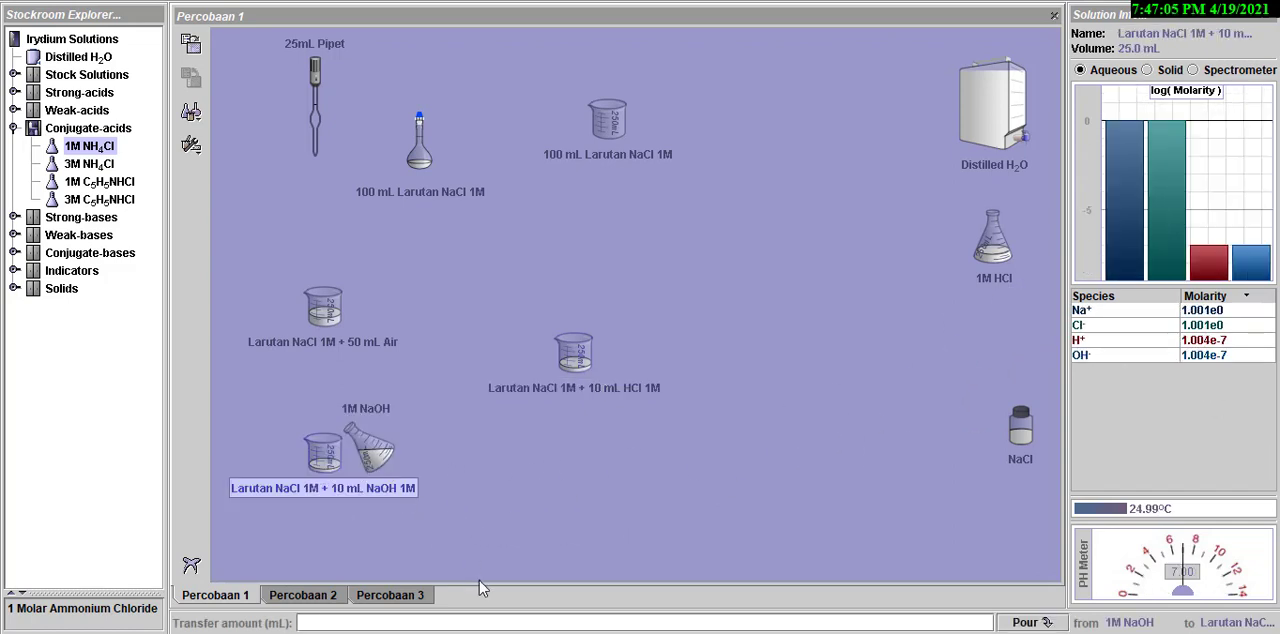
{"action": "type", "text": "10"}
{"action": "left_click", "coordinate": [1028, 622]}
{"action": "left_click", "coordinate": [390, 444]}
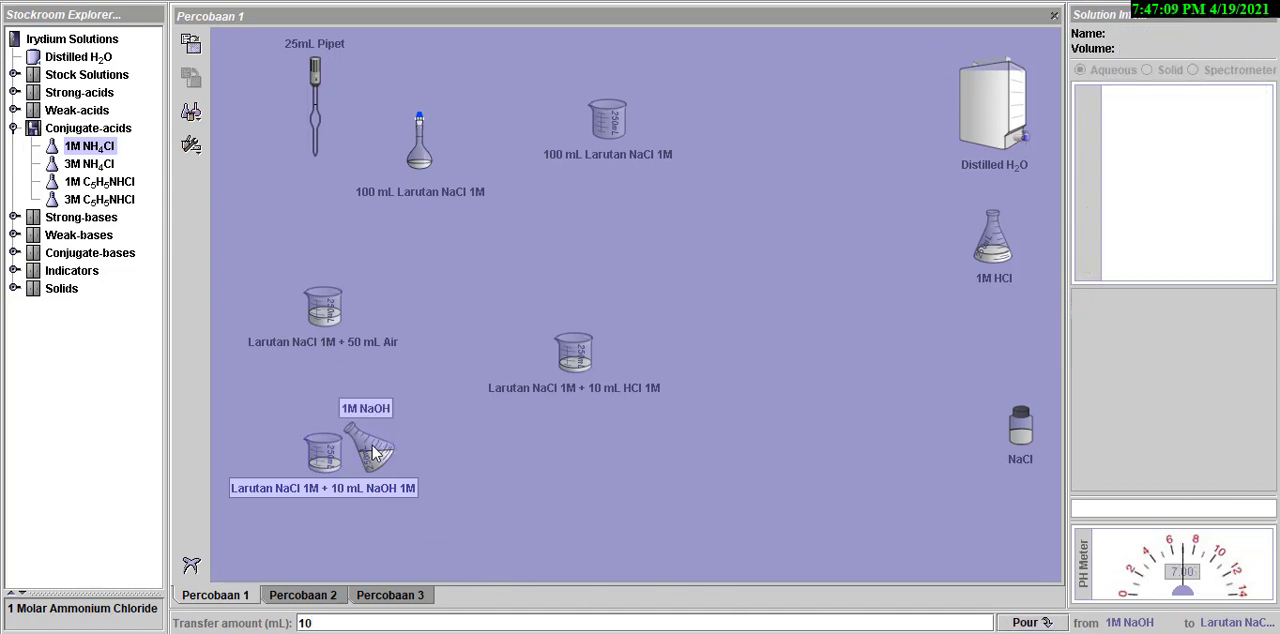
{"action": "left_click_drag", "start_coordinate": [372, 446], "coordinate": [965, 350]}
{"action": "left_click", "coordinate": [428, 458]}
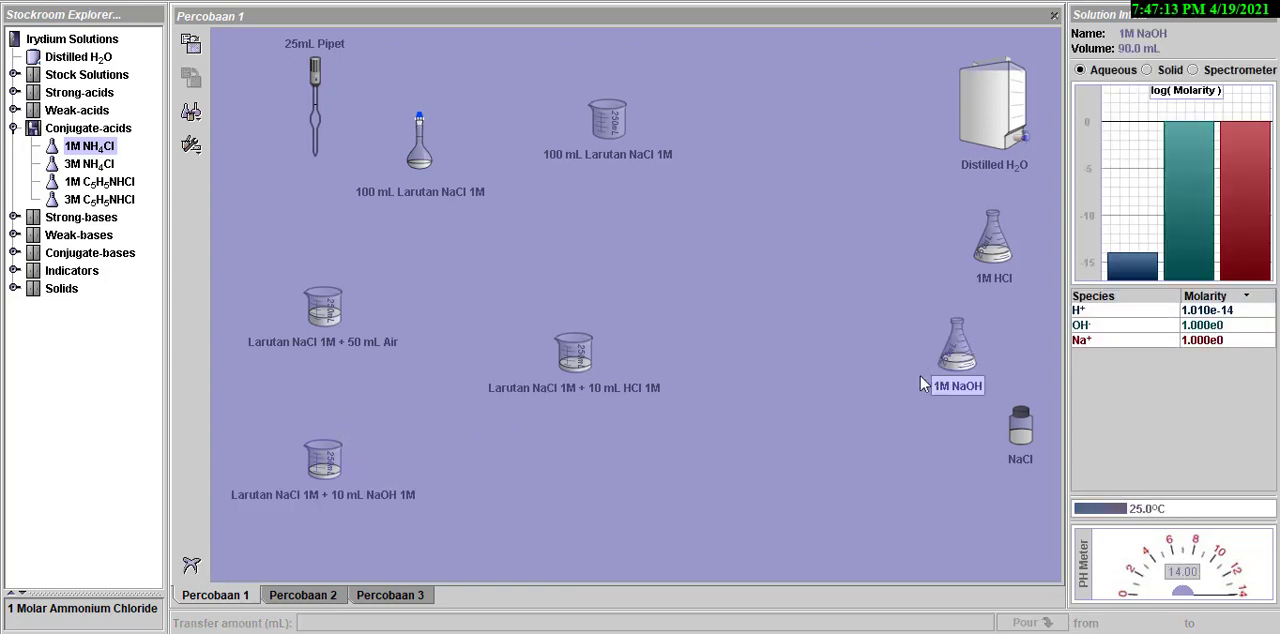
{"action": "left_click", "coordinate": [320, 478]}
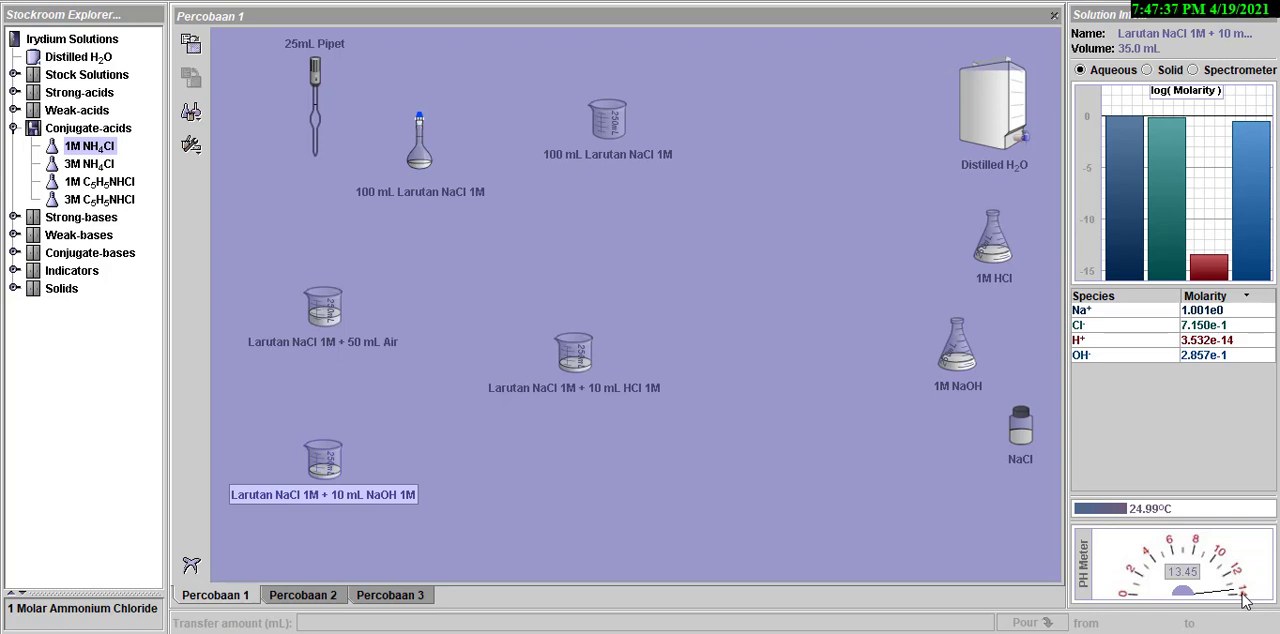
- Open the Percobaan 2 workbench and check the composition and pH of the HCl, NaOH, NaCH3COO and CH3COOH stock flasks
{"action": "left_click", "coordinate": [303, 595]}
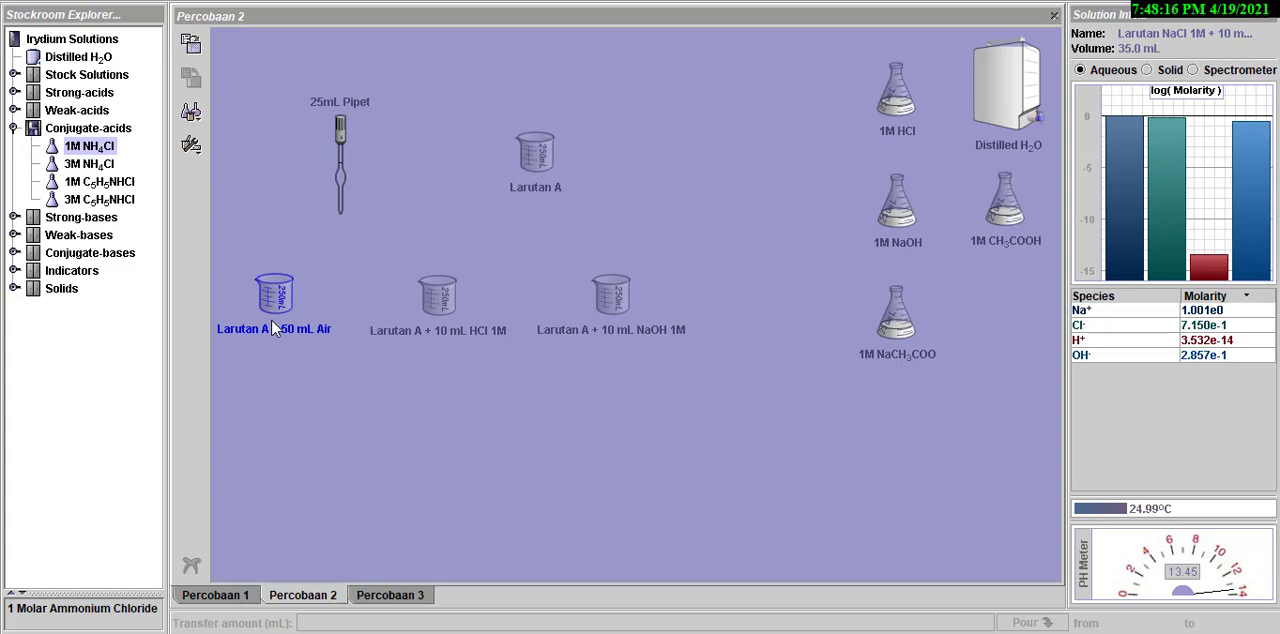
{"action": "left_click", "coordinate": [1025, 112]}
{"action": "left_click", "coordinate": [893, 105]}
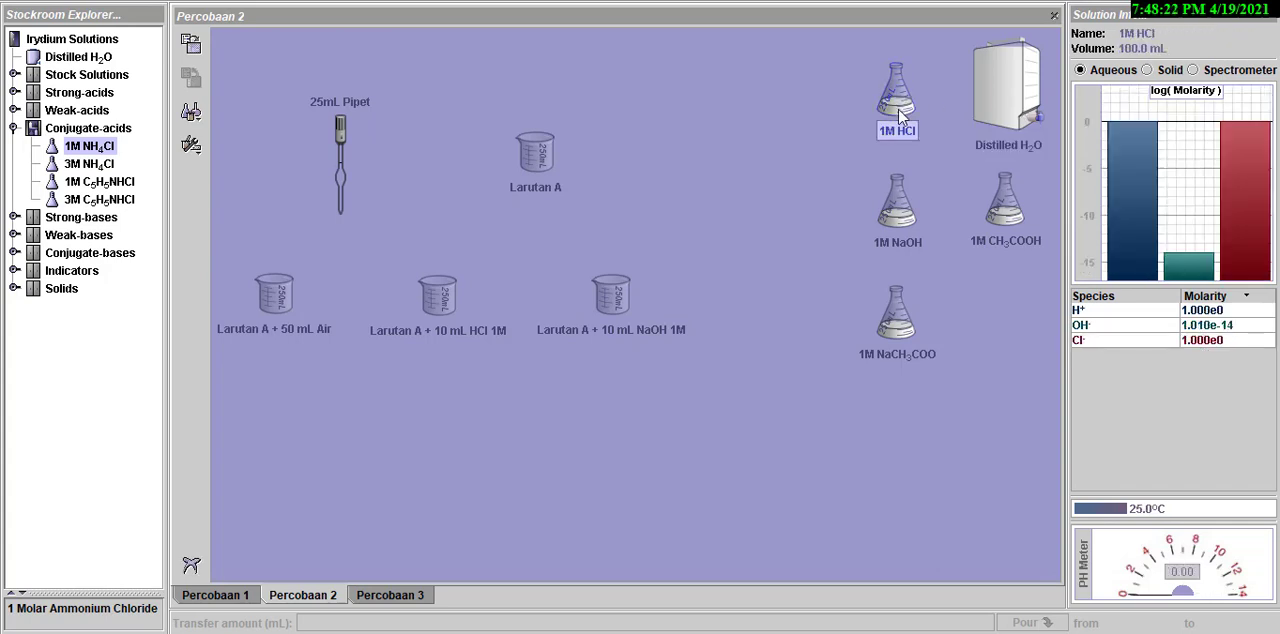
{"action": "left_click", "coordinate": [897, 215]}
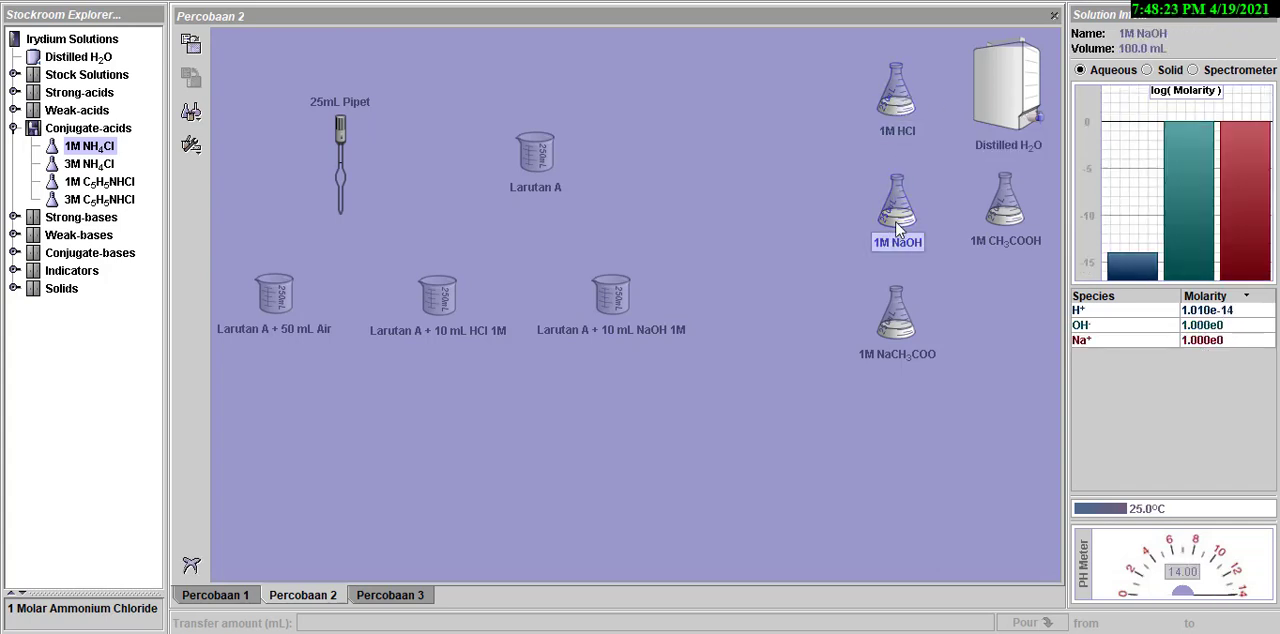
{"action": "left_click", "coordinate": [900, 322]}
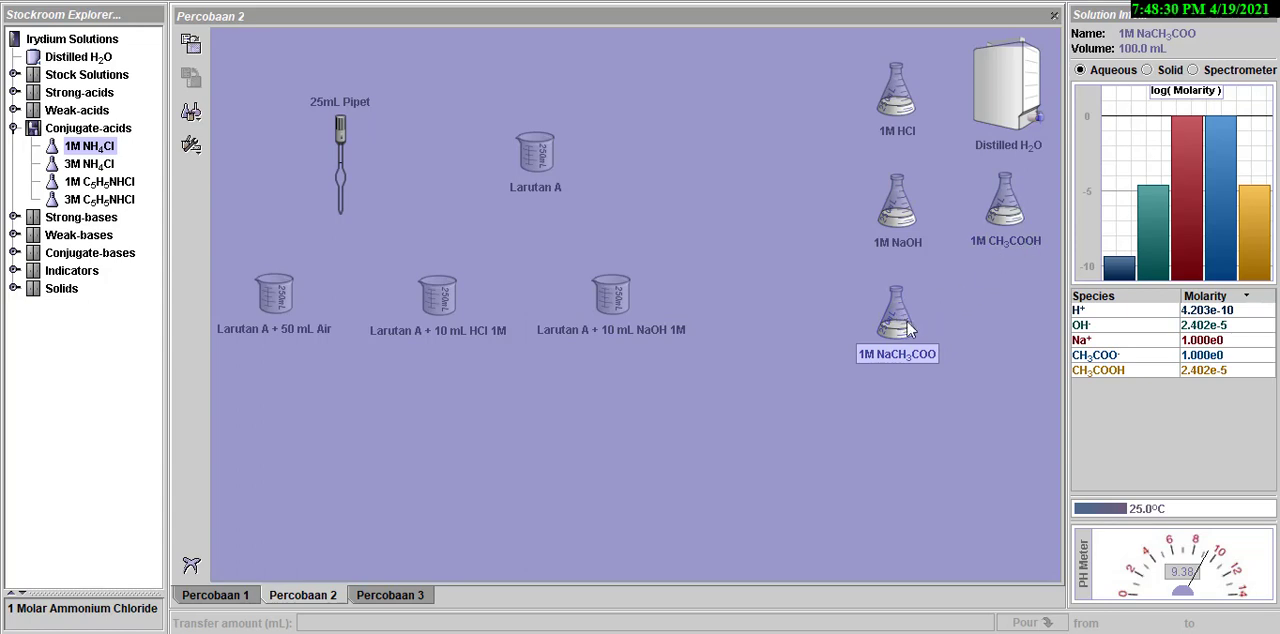
{"action": "left_click", "coordinate": [1003, 205]}
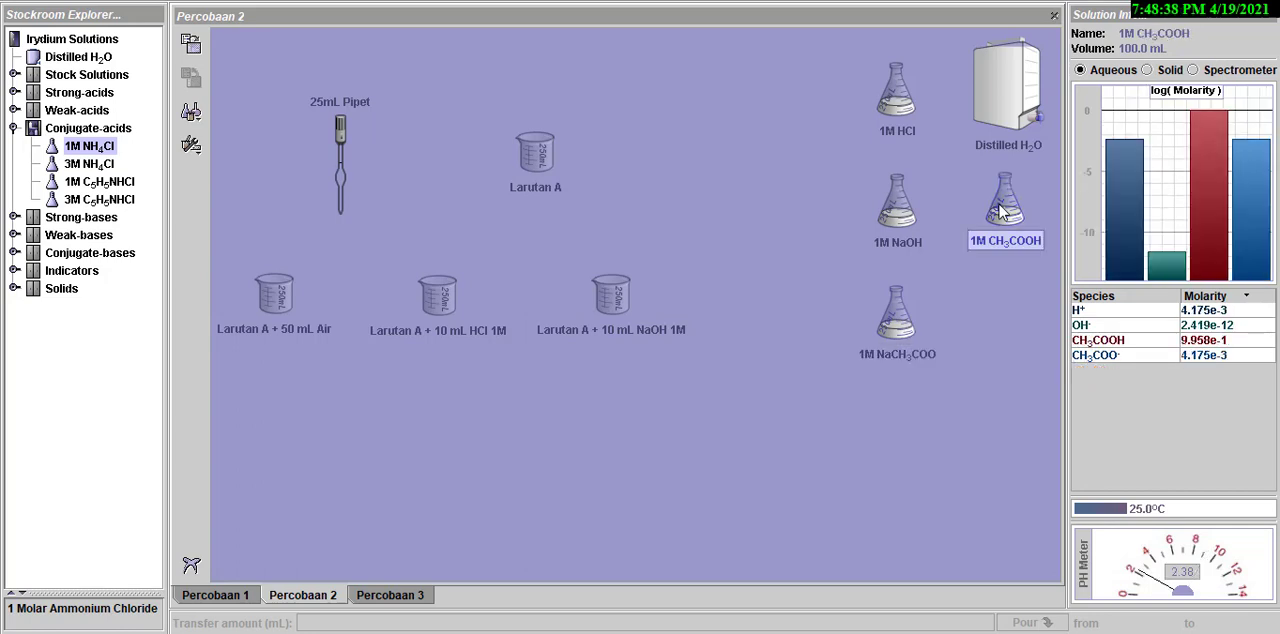
- Pour 50 mL of 1M CH3COOH into the empty Larutan A beaker, then set the acid flask aside
{"action": "left_click", "coordinate": [529, 162]}
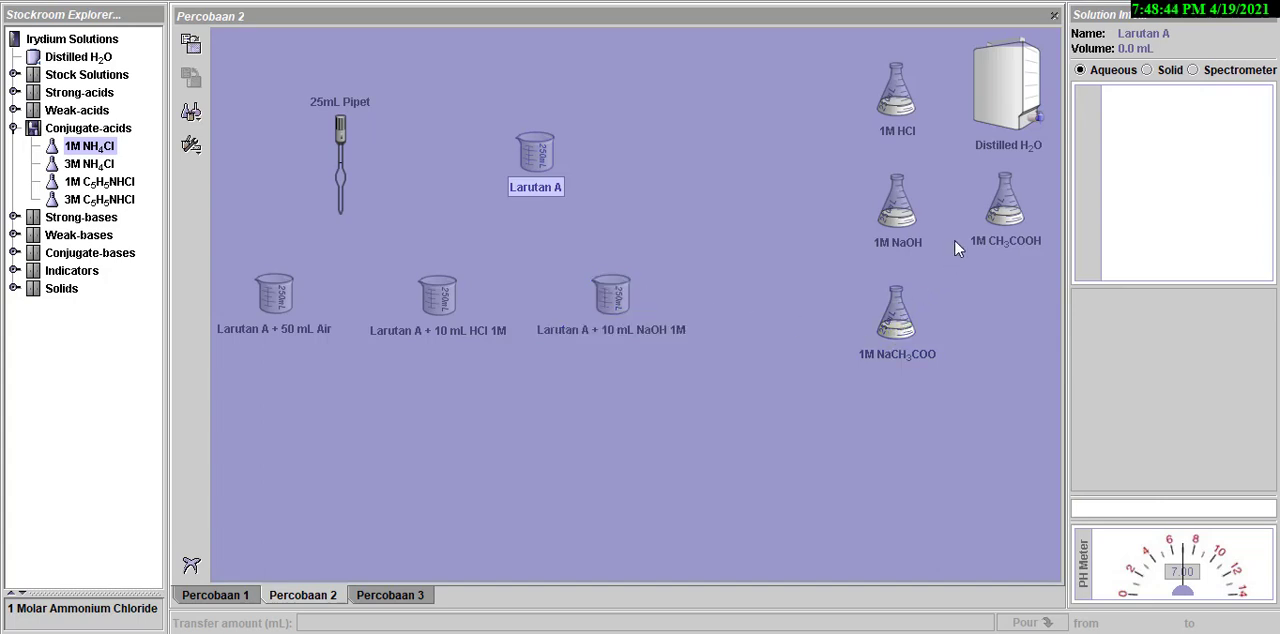
{"action": "left_click_drag", "start_coordinate": [999, 212], "coordinate": [536, 166]}
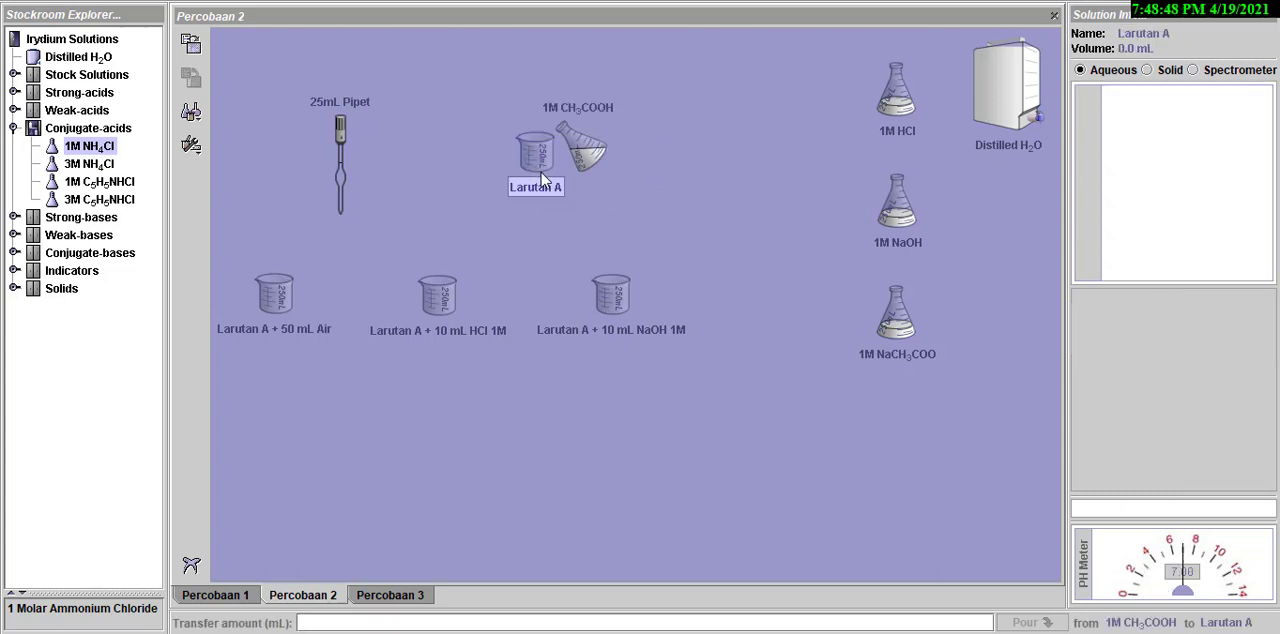
{"action": "left_click", "coordinate": [470, 622]}
{"action": "type", "text": "50"}
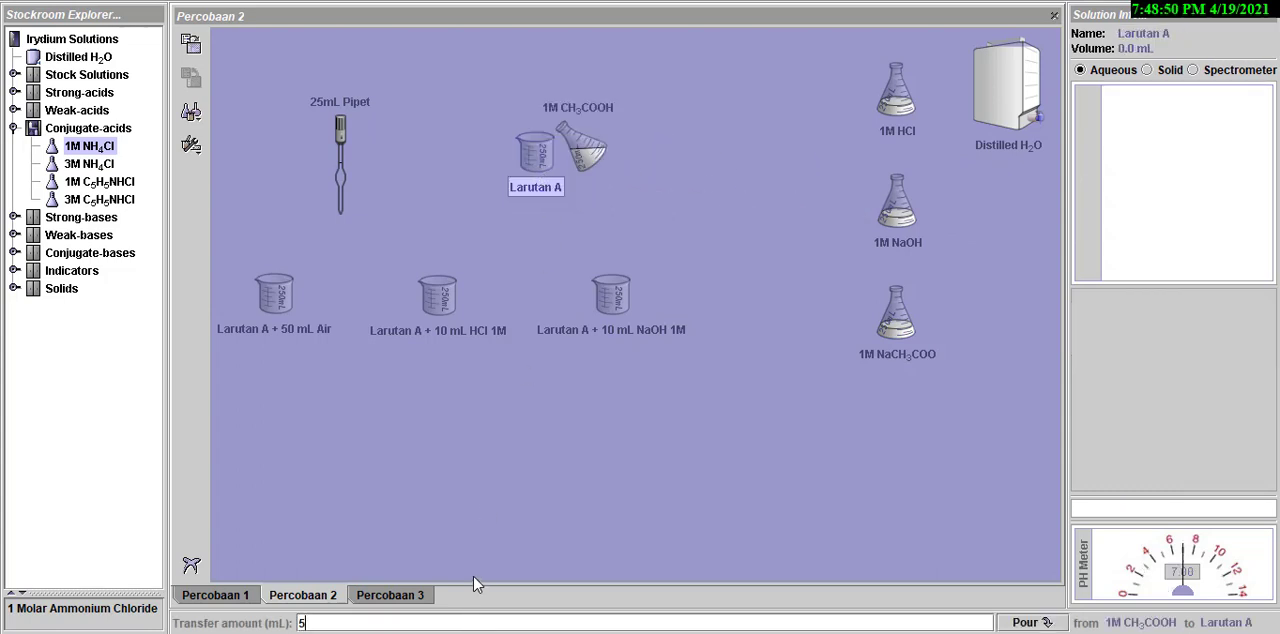
{"action": "left_click", "coordinate": [1046, 620]}
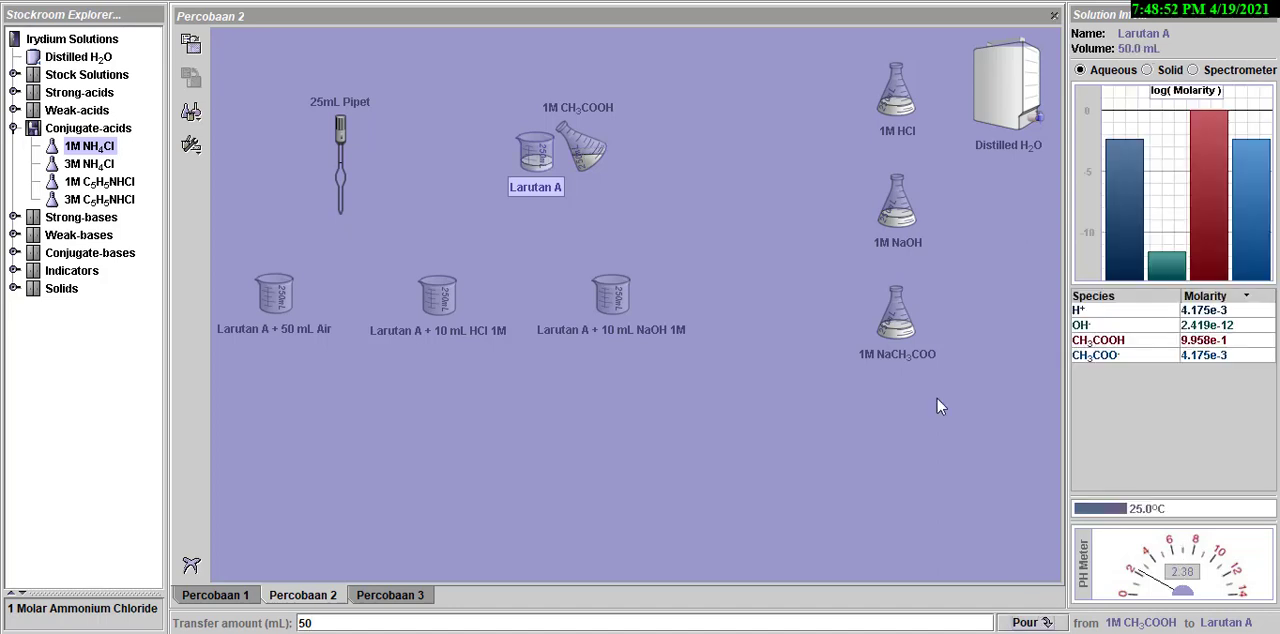
{"action": "left_click_drag", "start_coordinate": [580, 150], "coordinate": [1001, 215]}
- Add 50 mL of 1M NaCH3COO to the Larutan A beaker, set the flask aside and check the mixture's pH
{"action": "left_click_drag", "start_coordinate": [903, 350], "coordinate": [556, 145]}
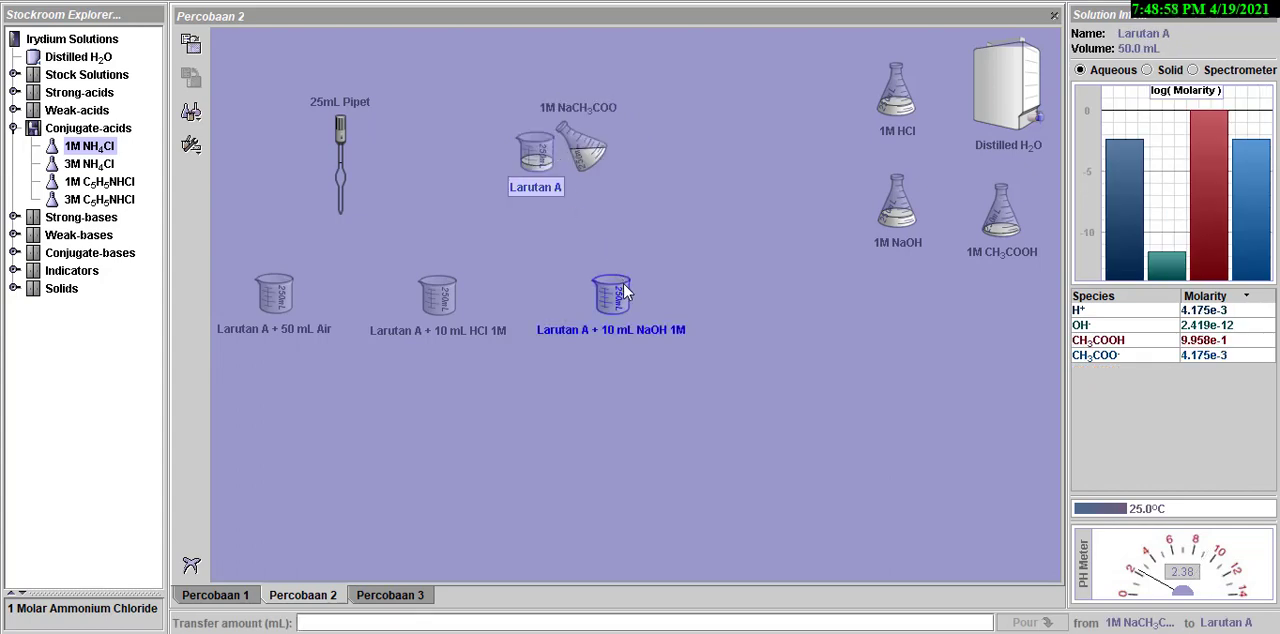
{"action": "type", "text": "50"}
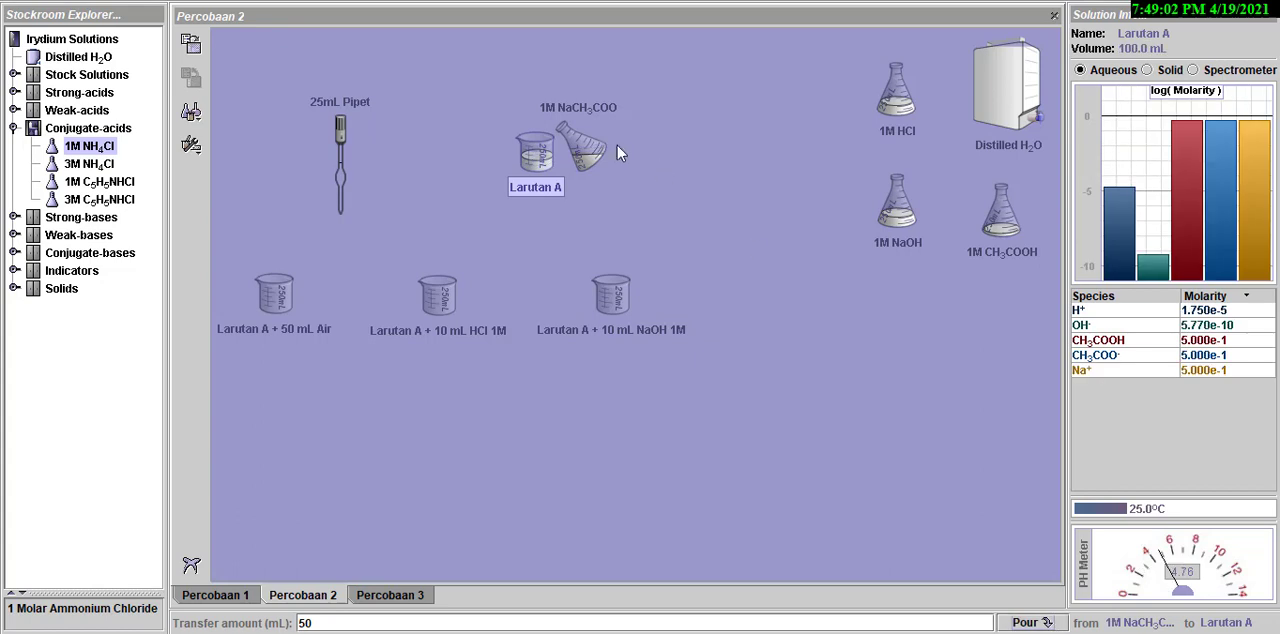
{"action": "left_click_drag", "start_coordinate": [590, 148], "coordinate": [933, 318]}
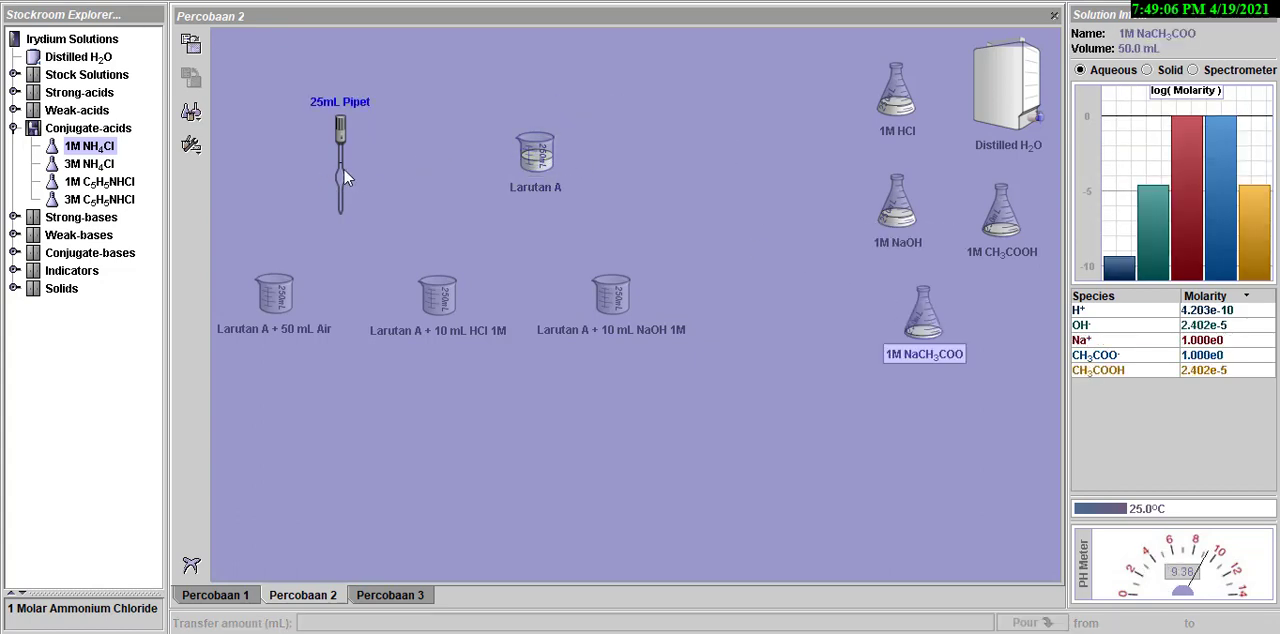
{"action": "left_click", "coordinate": [536, 160]}
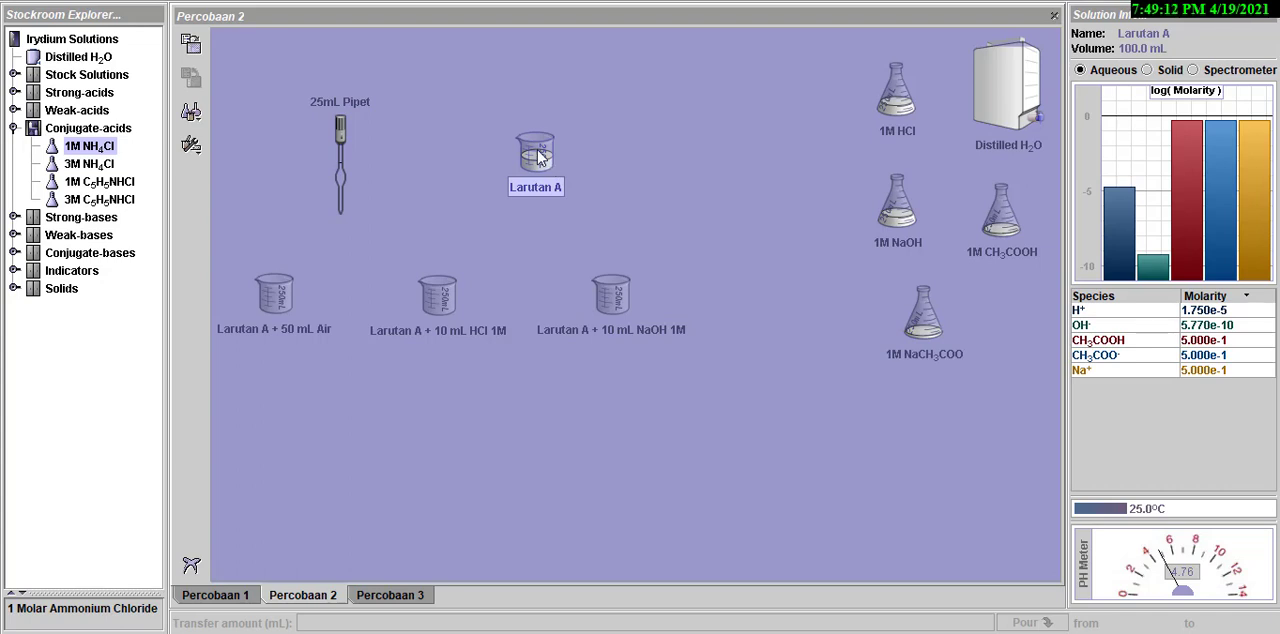
- Transfer 25 mL of Larutan A with the 25mL Pipet into the Larutan A + 50 mL Air beaker
{"action": "left_click_drag", "start_coordinate": [345, 170], "coordinate": [526, 150]}
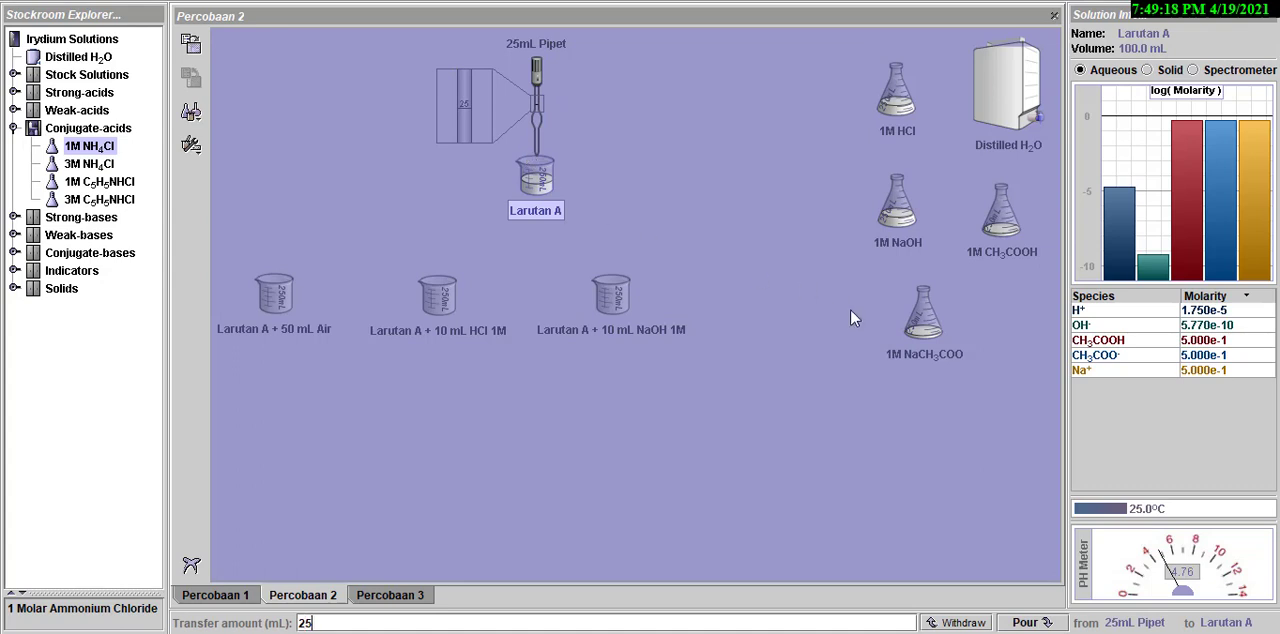
{"action": "left_click", "coordinate": [967, 623]}
{"action": "left_click_drag", "start_coordinate": [536, 120], "coordinate": [281, 288]}
{"action": "type", "text": "25"}
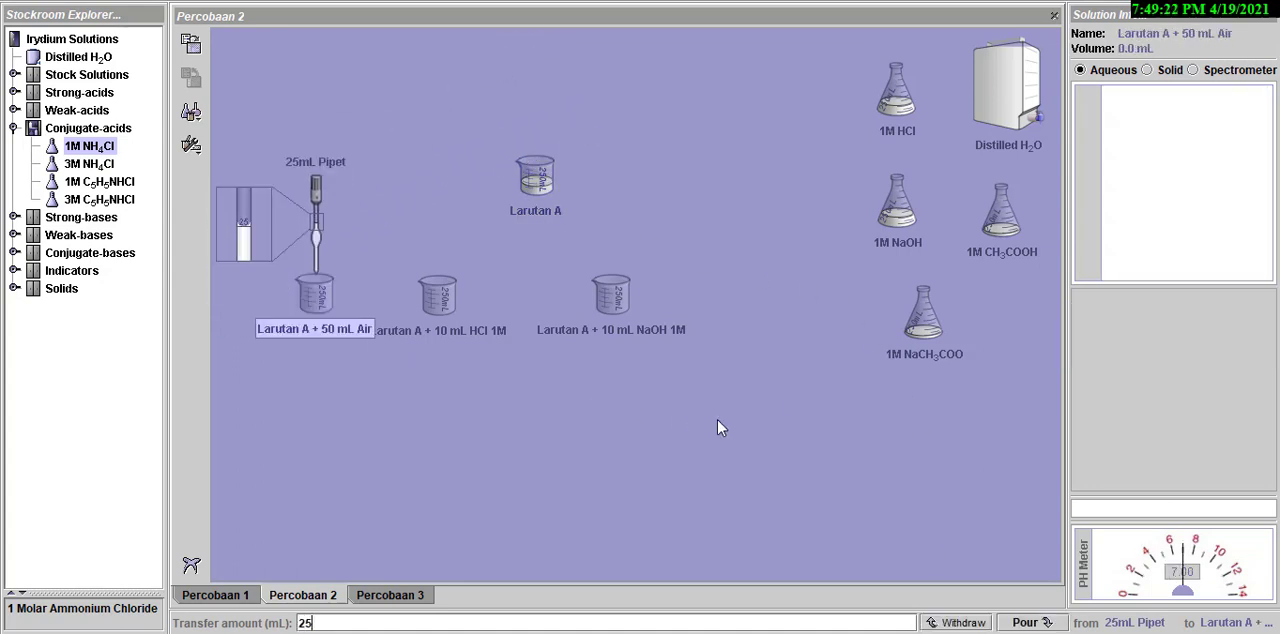
{"action": "left_click", "coordinate": [1028, 622]}
- Transfer 25 mL of Larutan A with the pipet into the Larutan A + 10 mL HCl 1M beaker
{"action": "left_click_drag", "start_coordinate": [308, 266], "coordinate": [545, 195]}
{"action": "key", "text": "BackSpace"}
{"action": "type", "text": "5"}
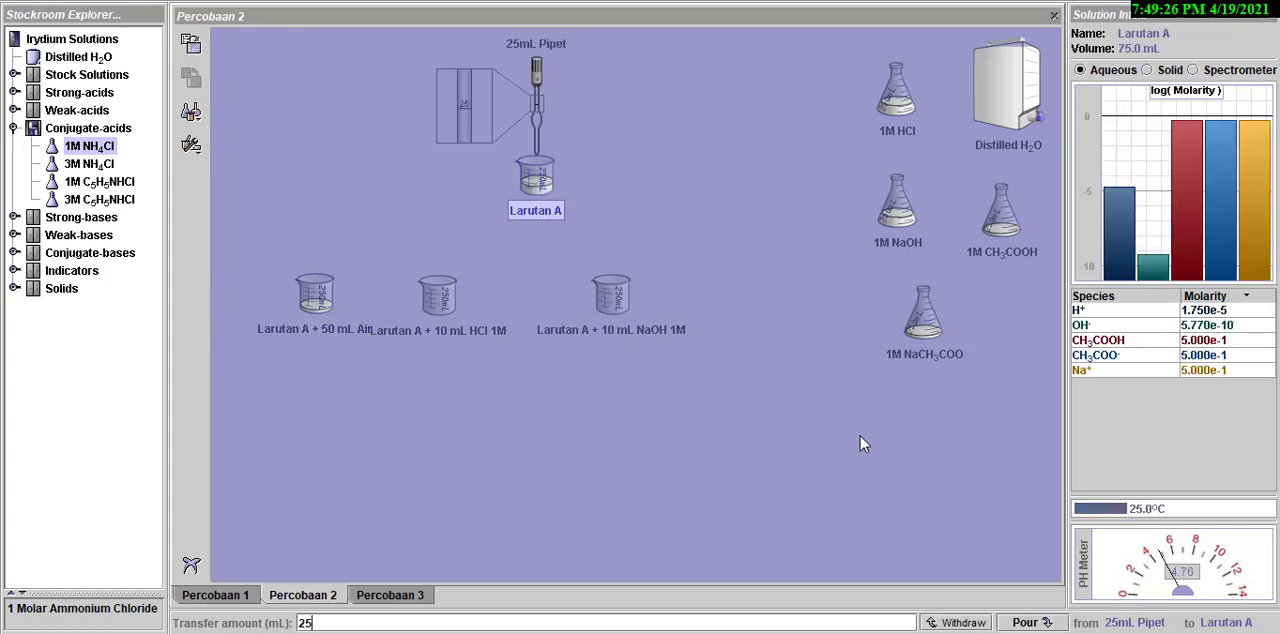
{"action": "left_click", "coordinate": [958, 622]}
{"action": "left_click_drag", "start_coordinate": [537, 116], "coordinate": [439, 236]}
{"action": "left_click", "coordinate": [1017, 622]}
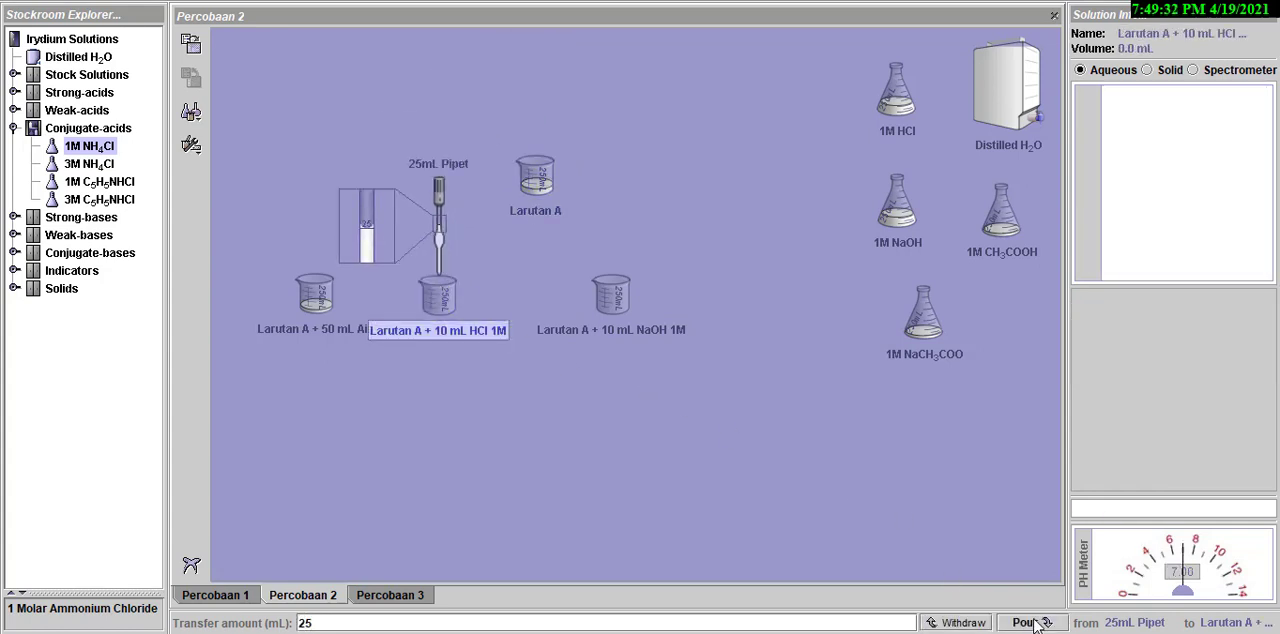
- Transfer 25 mL of Larutan A with the 25mL Pipet into the Larutan A + 10 mL NaOH 1M beaker, then set the pipet aside
{"action": "left_click_drag", "start_coordinate": [434, 239], "coordinate": [534, 200]}
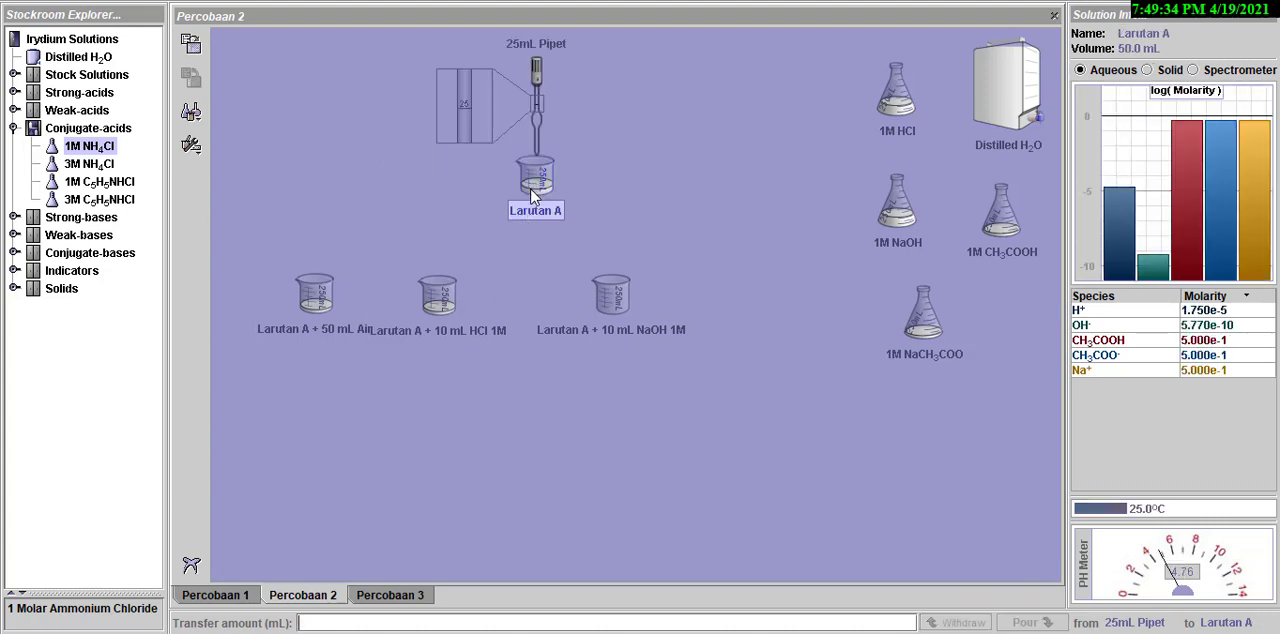
{"action": "key", "text": "BackSpace"}
{"action": "left_click", "coordinate": [958, 622]}
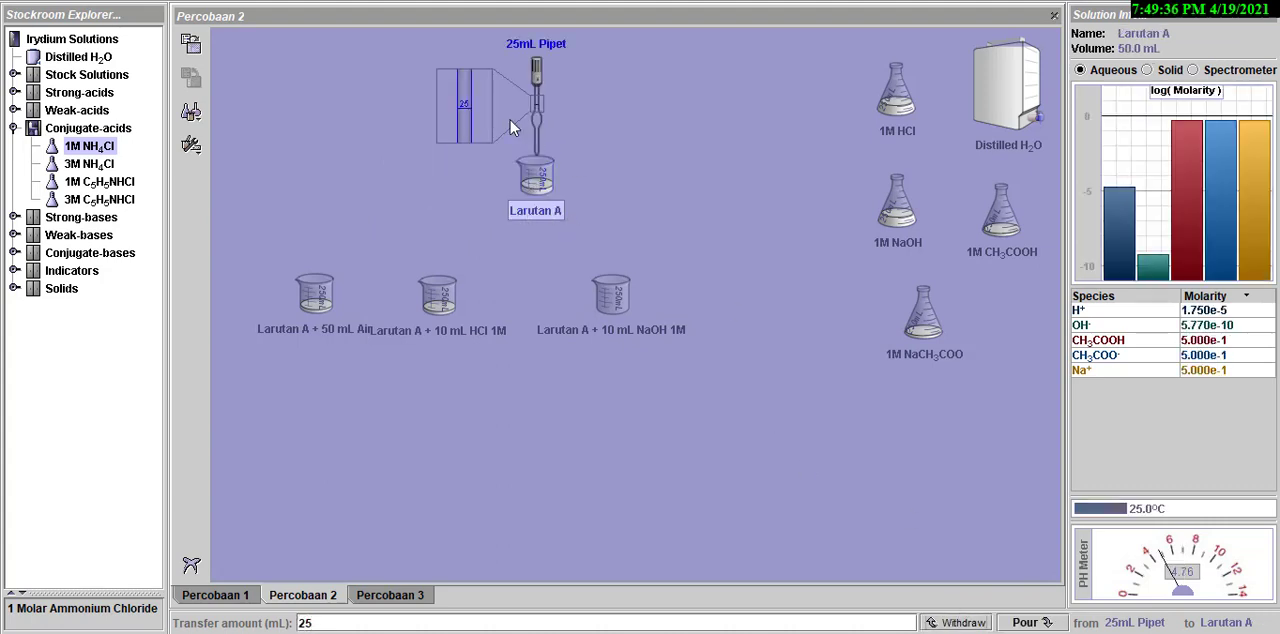
{"action": "left_click", "coordinate": [958, 622]}
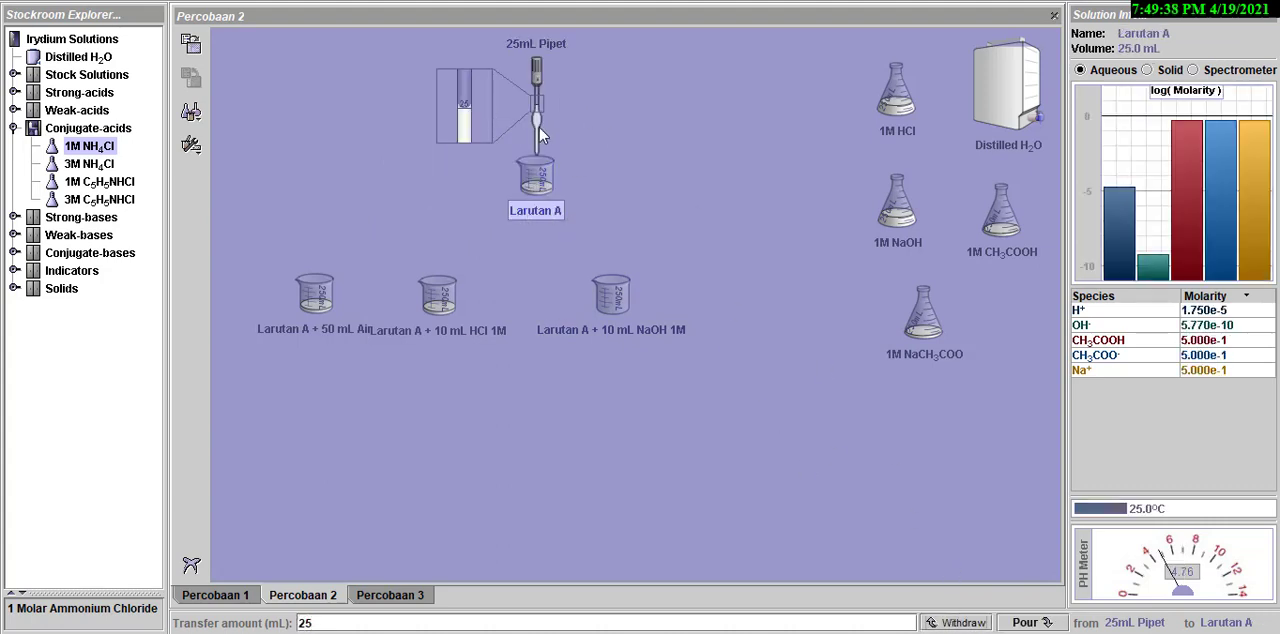
{"action": "left_click_drag", "start_coordinate": [537, 130], "coordinate": [603, 267]}
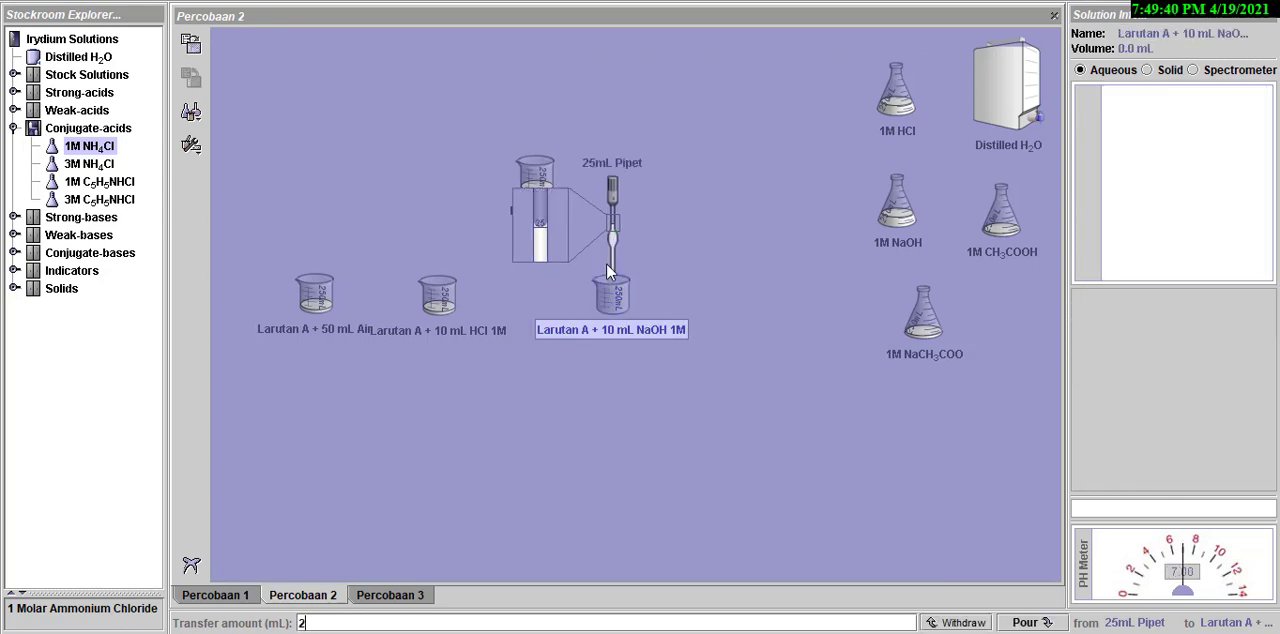
{"action": "left_click", "coordinate": [1022, 623]}
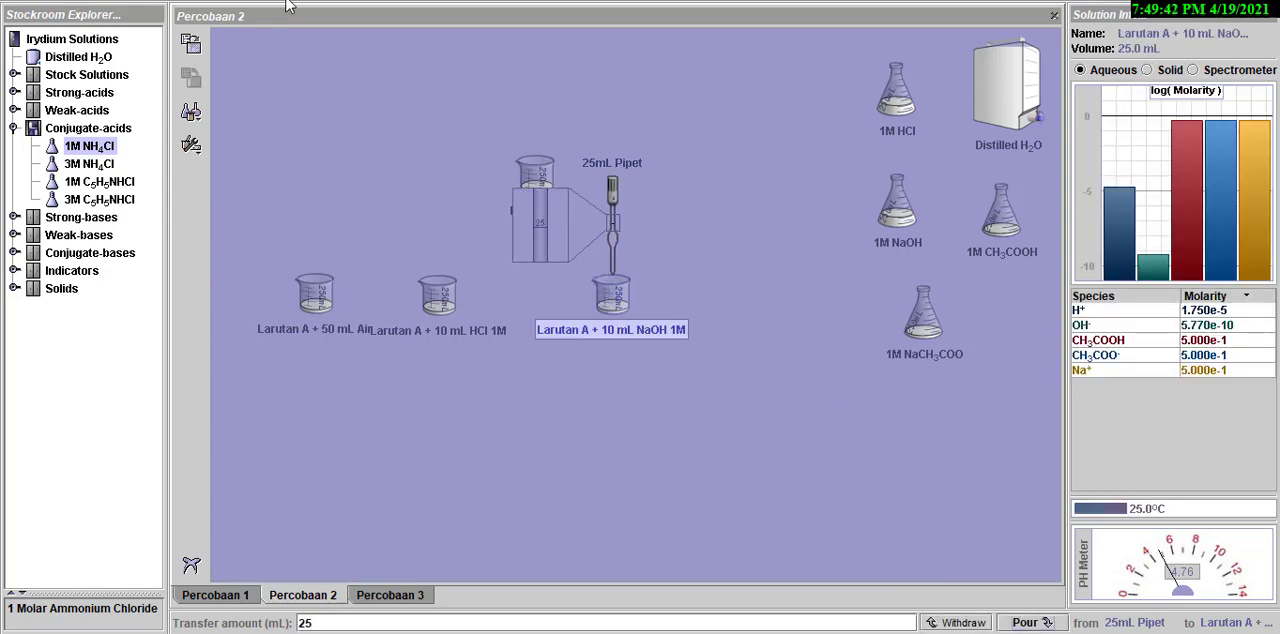
{"action": "left_click", "coordinate": [616, 238]}
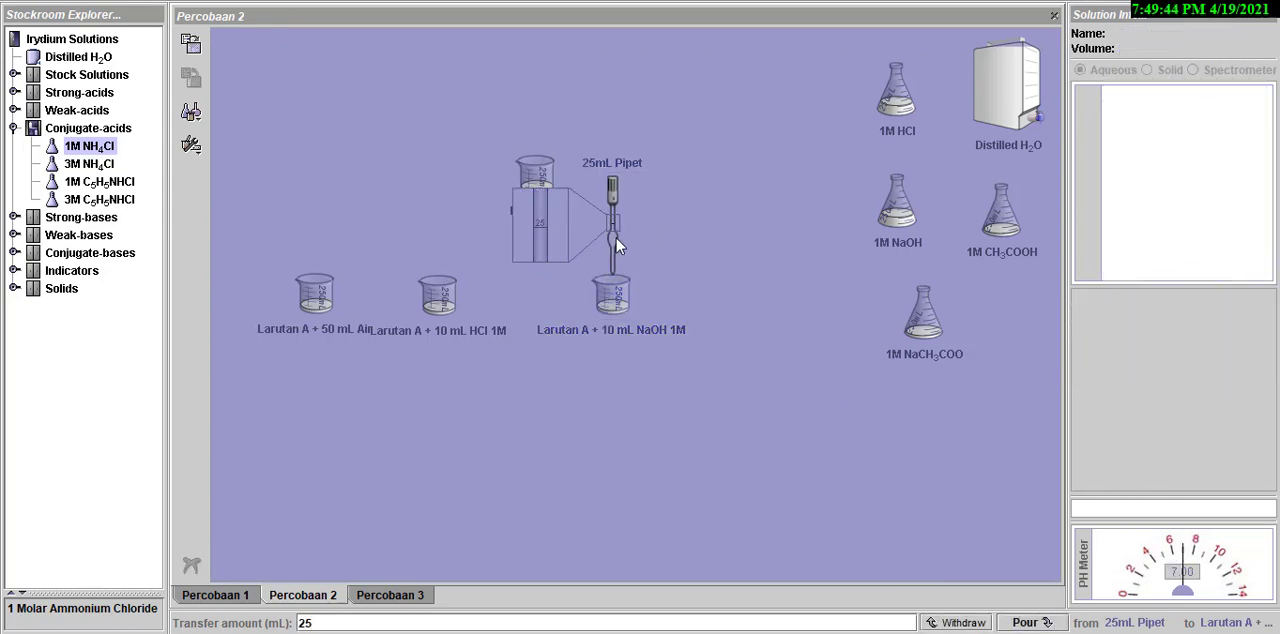
{"action": "left_click_drag", "start_coordinate": [616, 238], "coordinate": [341, 167]}
- Spread the Larutan A + 50 mL Air and + 10 mL HCl 1M beakers apart and check the starting pH of all three portions
{"action": "left_click", "coordinate": [329, 305]}
{"action": "left_click_drag", "start_coordinate": [329, 305], "coordinate": [294, 310]}
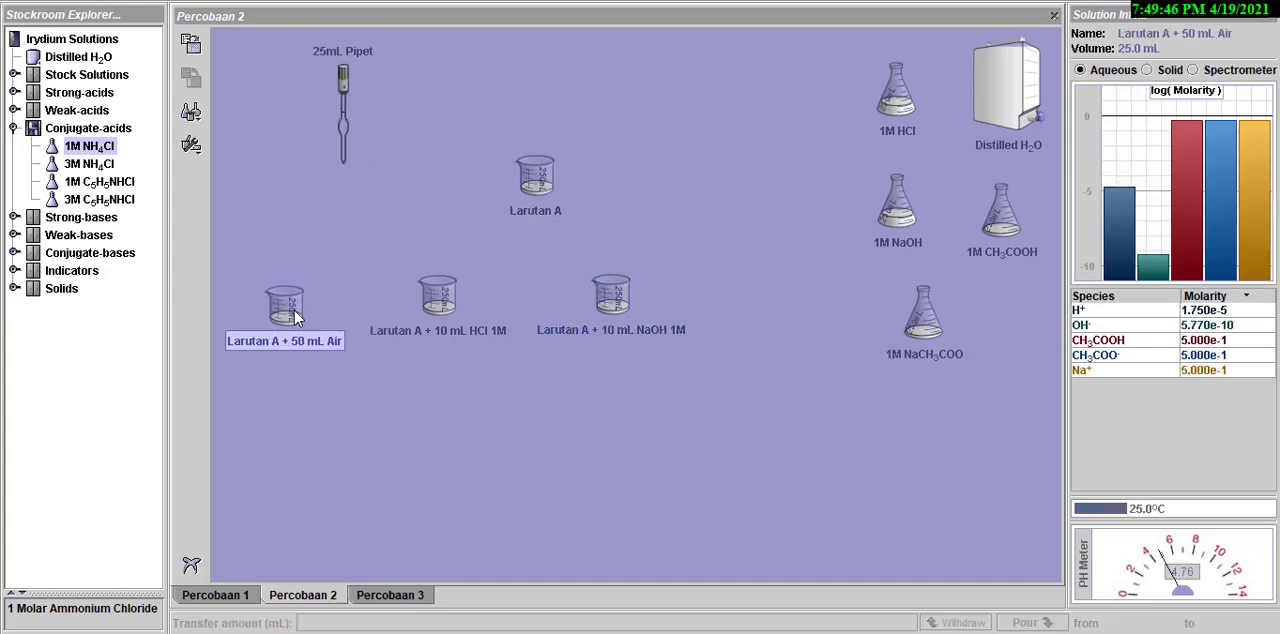
{"action": "left_click_drag", "start_coordinate": [425, 323], "coordinate": [424, 397]}
{"action": "left_click", "coordinate": [283, 306]}
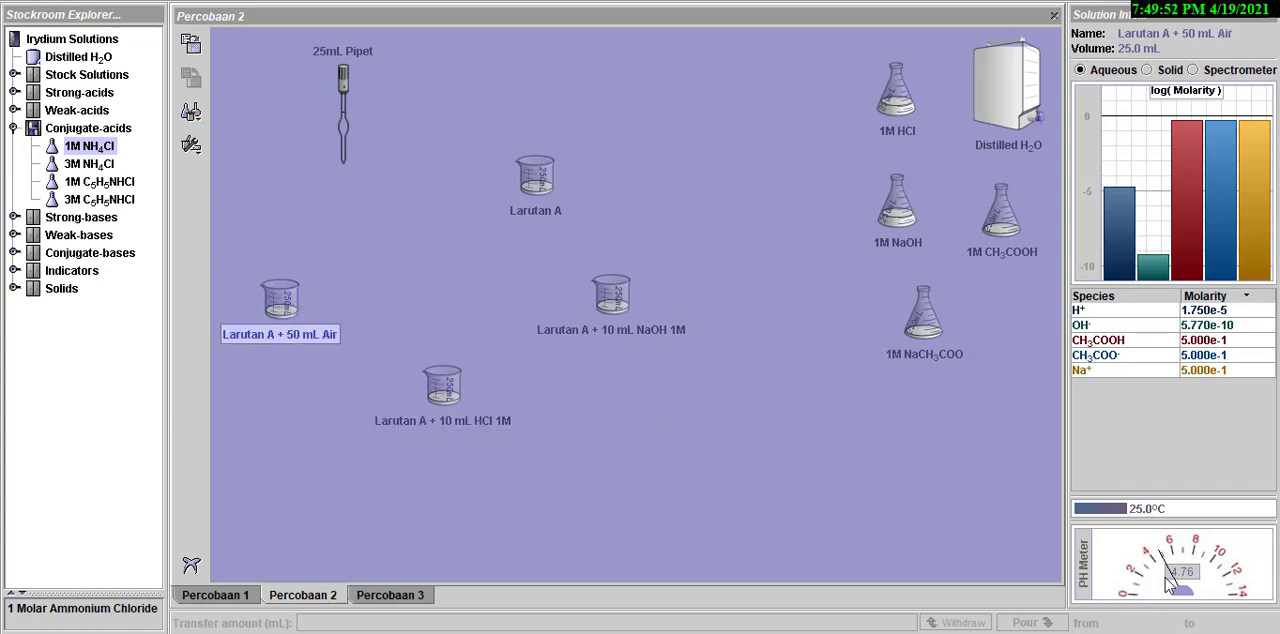
{"action": "left_click", "coordinate": [623, 308]}
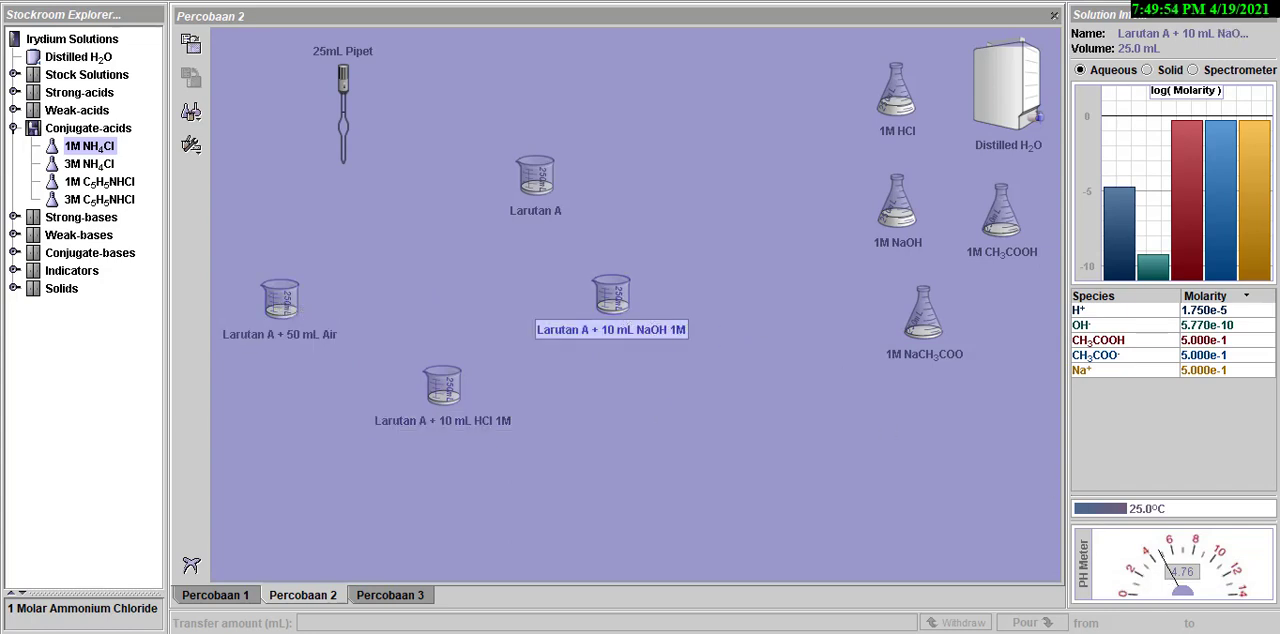
{"action": "left_click", "coordinate": [440, 382]}
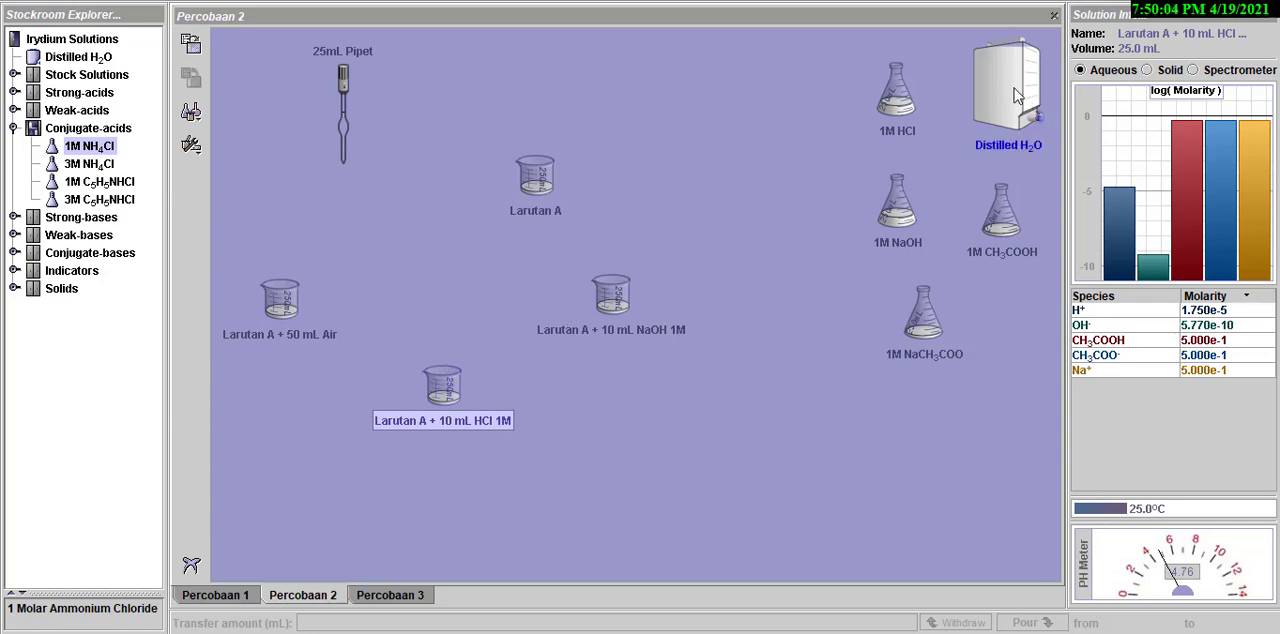
- Pour 50 mL of distilled water into the Larutan A + 50 mL Air beaker, set the water container aside and check the mixture's pH
{"action": "left_click_drag", "start_coordinate": [1014, 88], "coordinate": [280, 287]}
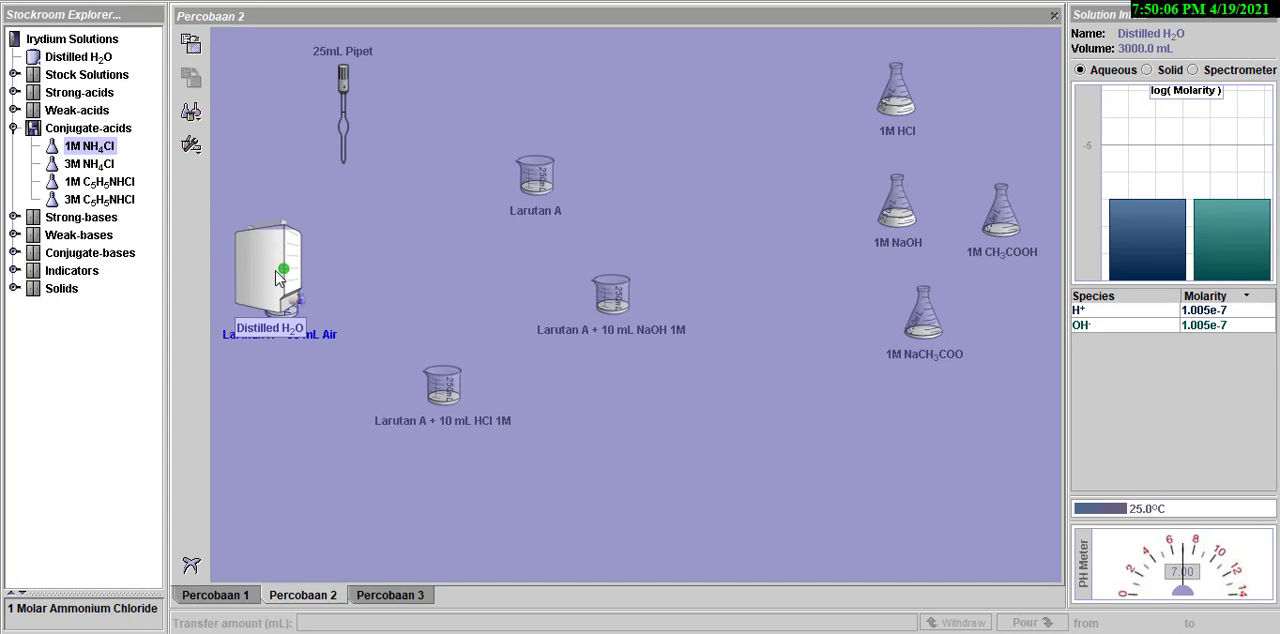
{"action": "type", "text": "50"}
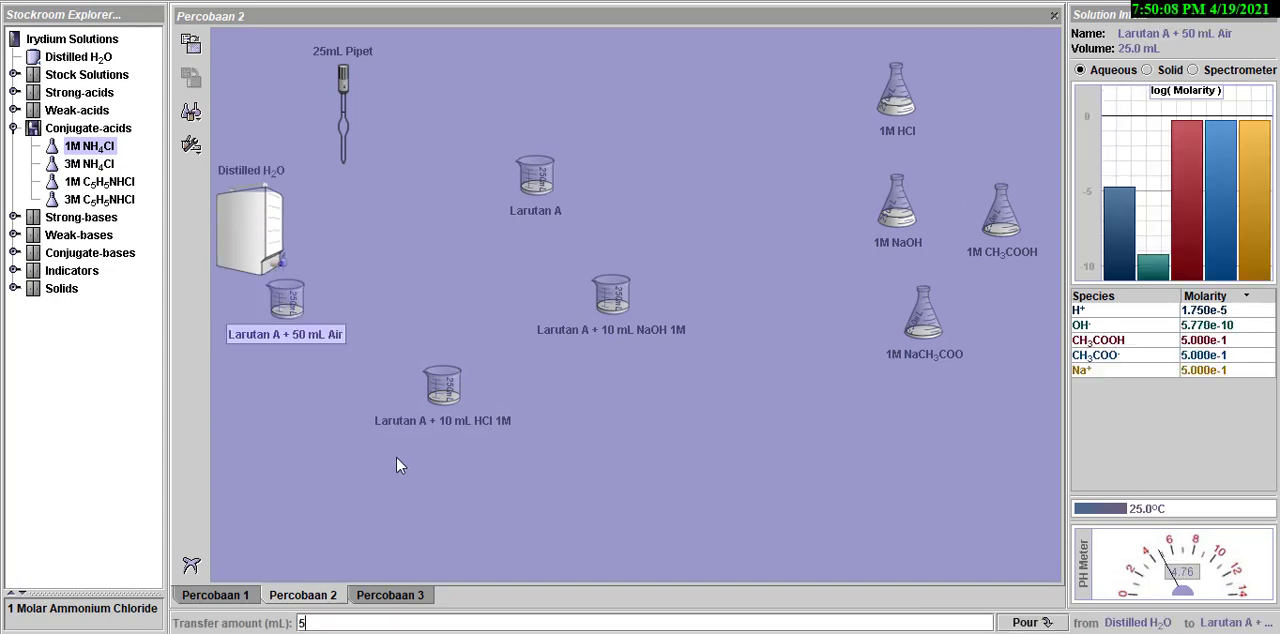
{"action": "left_click", "coordinate": [1026, 622]}
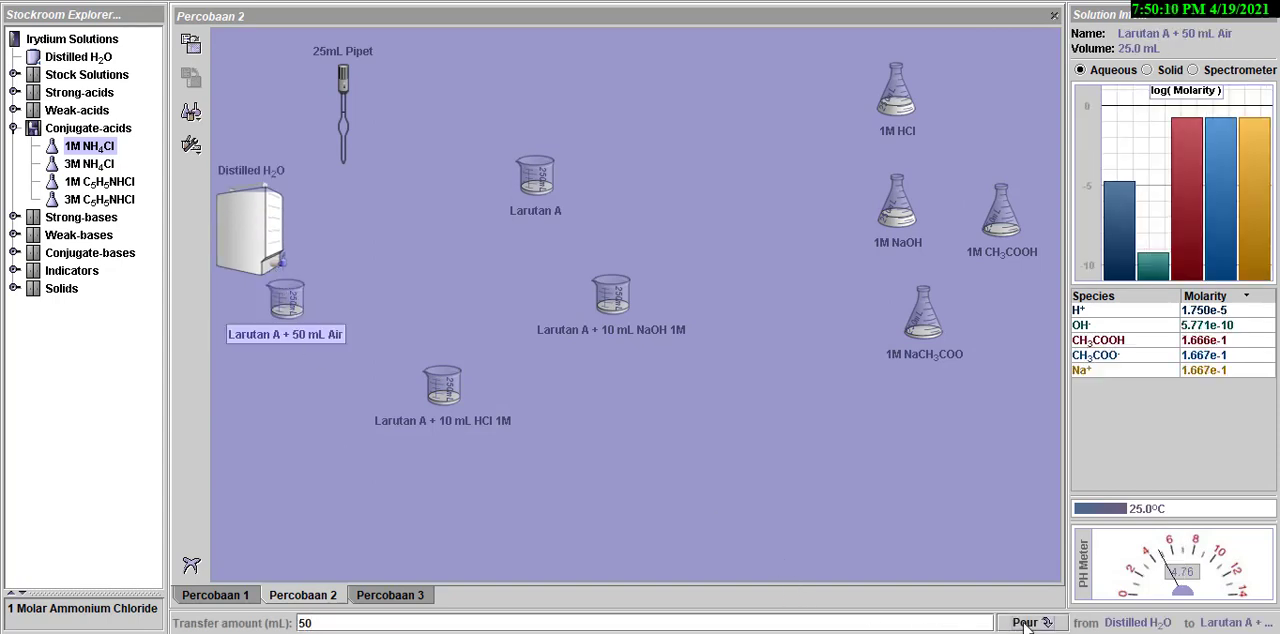
{"action": "left_click_drag", "start_coordinate": [254, 242], "coordinate": [559, 382]}
{"action": "left_click_drag", "start_coordinate": [745, 483], "coordinate": [932, 476]}
{"action": "left_click", "coordinate": [279, 319]}
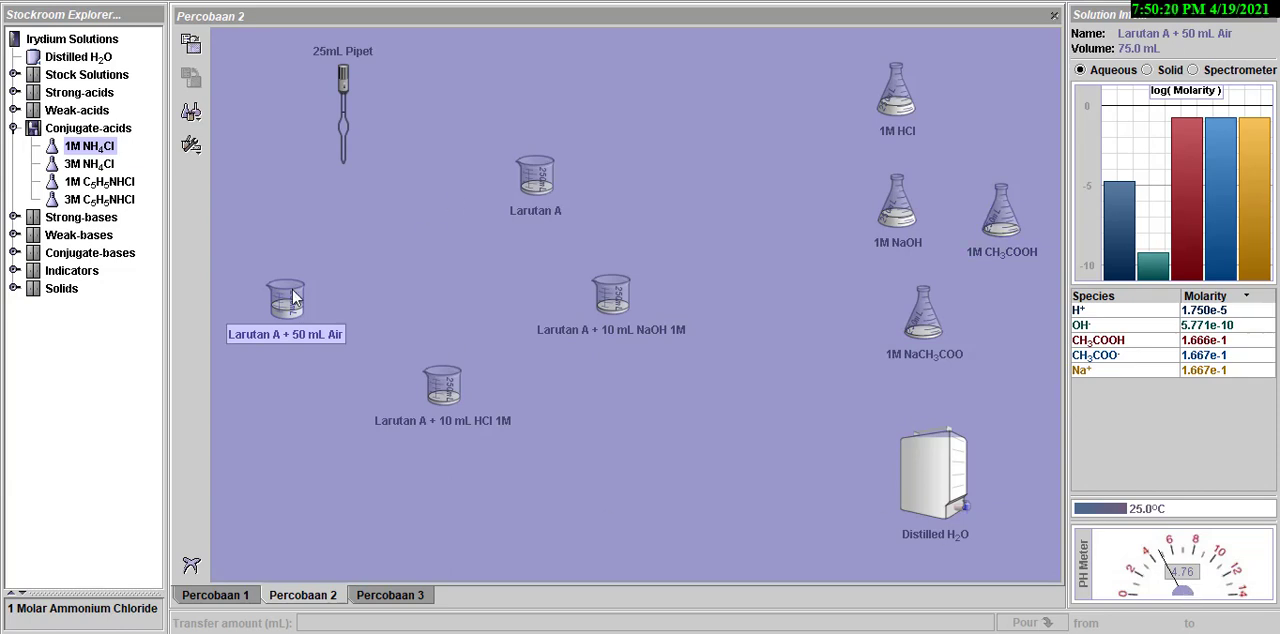
- Pour 10 mL of 1M HCl into the Larutan A + 10 mL HCl 1M beaker, set the flask aside and check the mixture's pH
{"action": "left_click", "coordinate": [890, 105]}
{"action": "left_click_drag", "start_coordinate": [885, 110], "coordinate": [462, 372]}
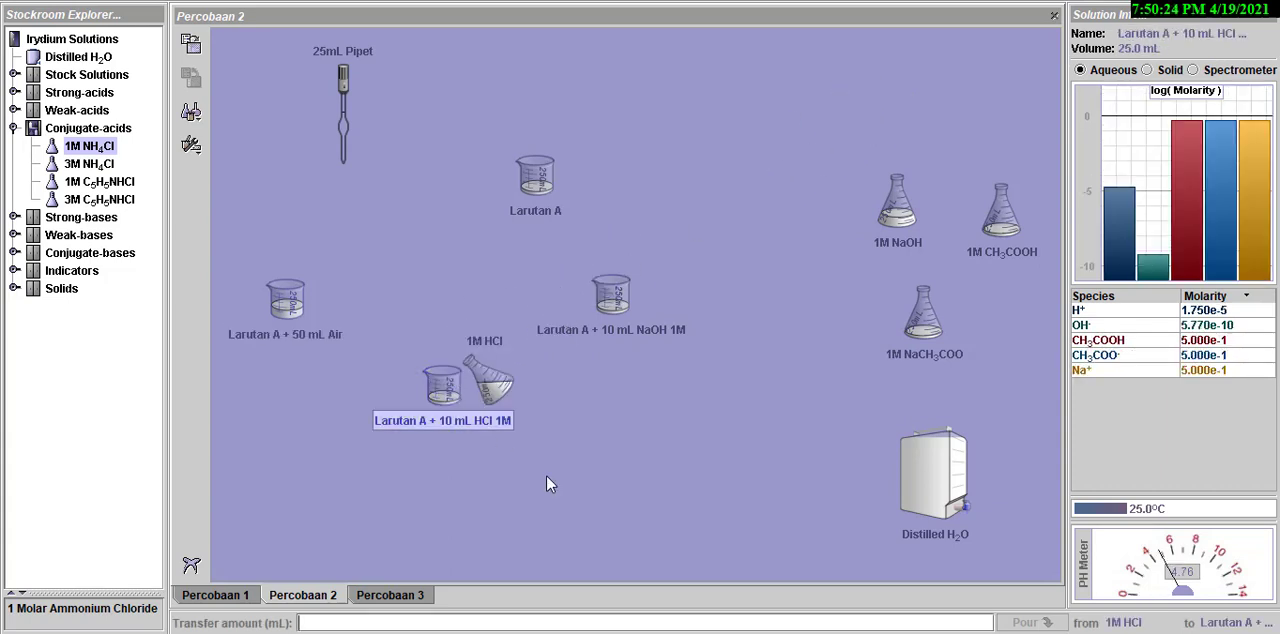
{"action": "type", "text": "10"}
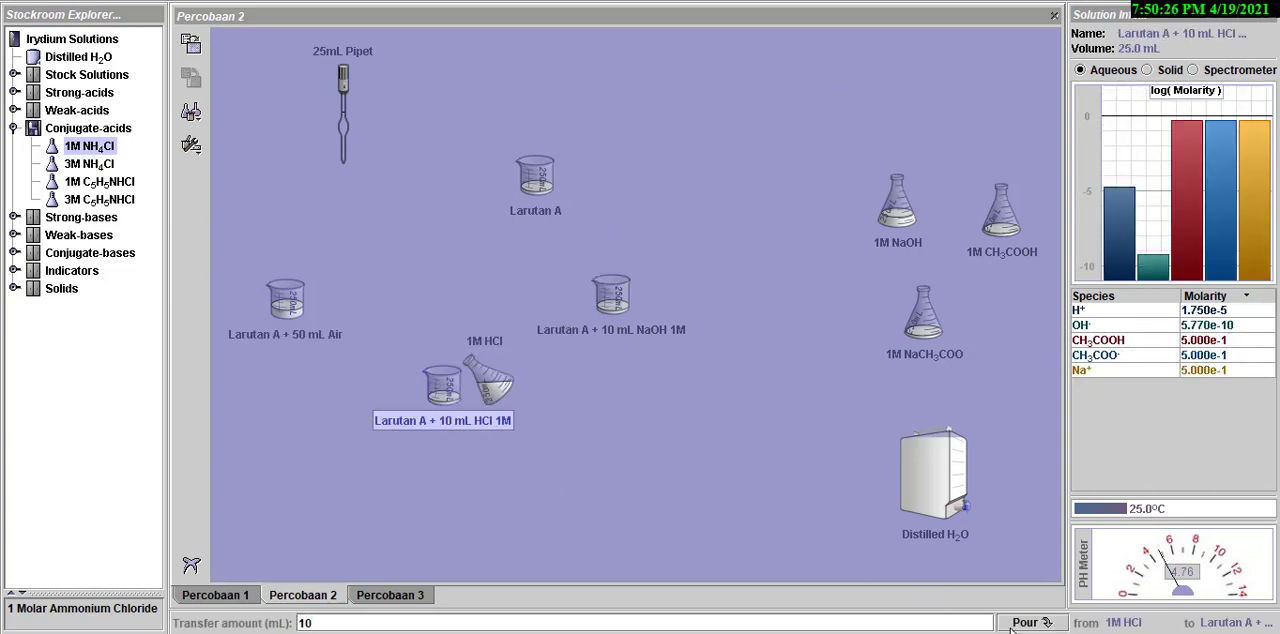
{"action": "left_click", "coordinate": [1022, 622]}
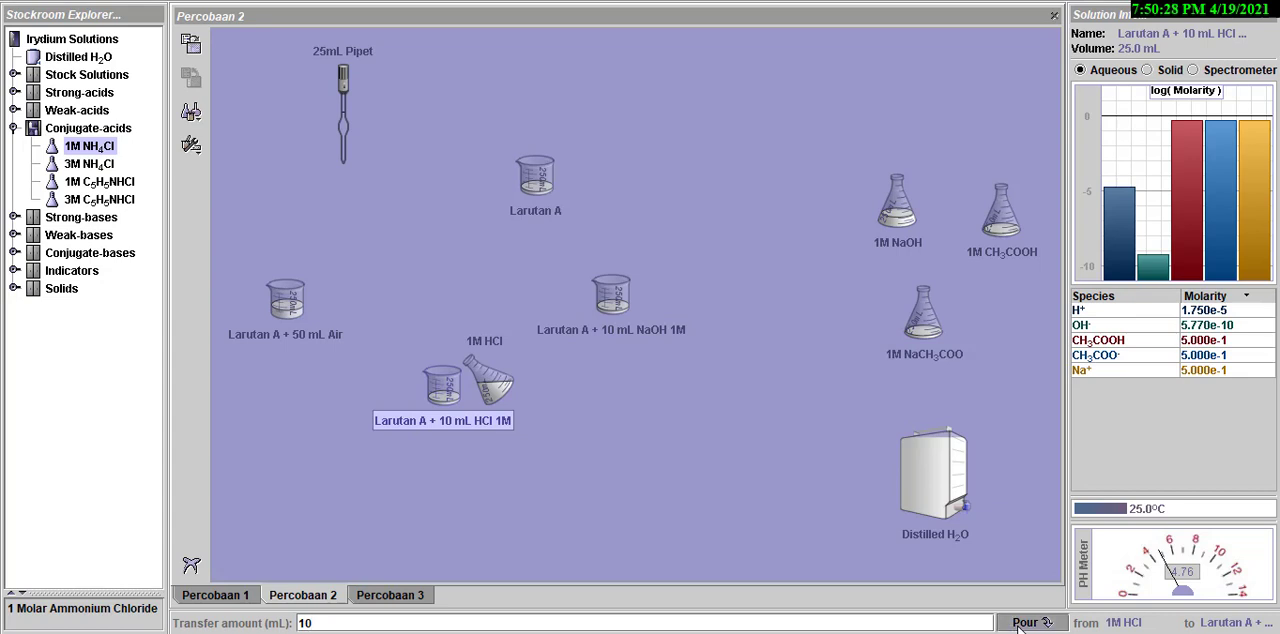
{"action": "left_click_drag", "start_coordinate": [500, 390], "coordinate": [593, 417]}
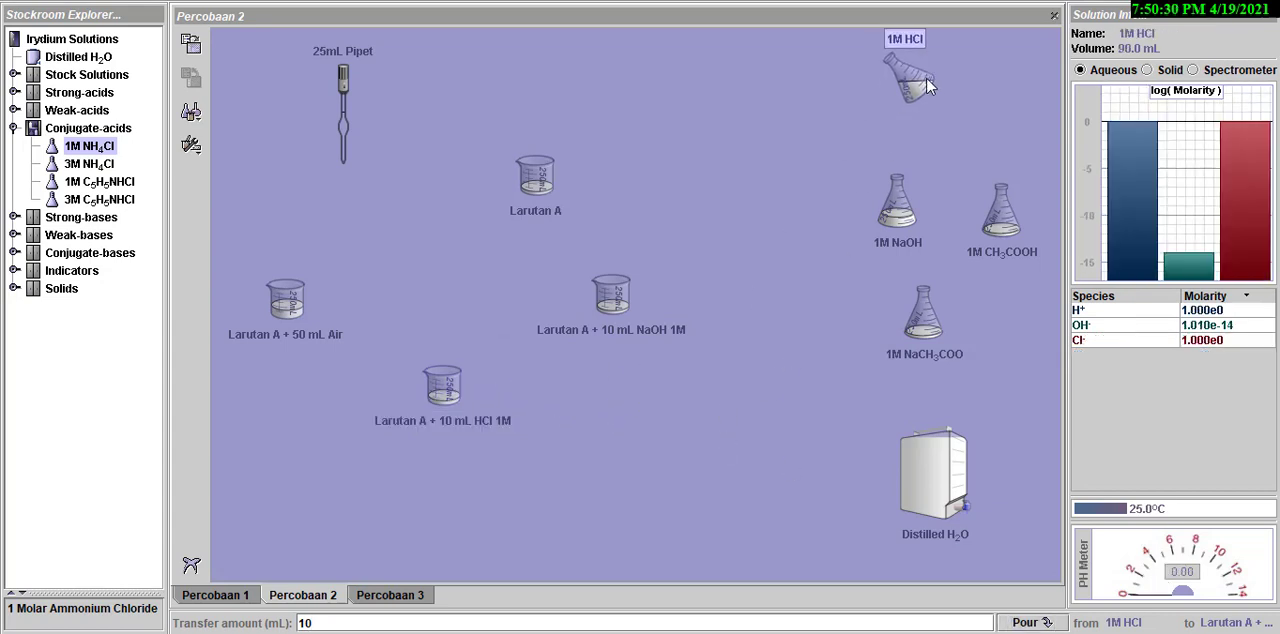
{"action": "left_click", "coordinate": [395, 425]}
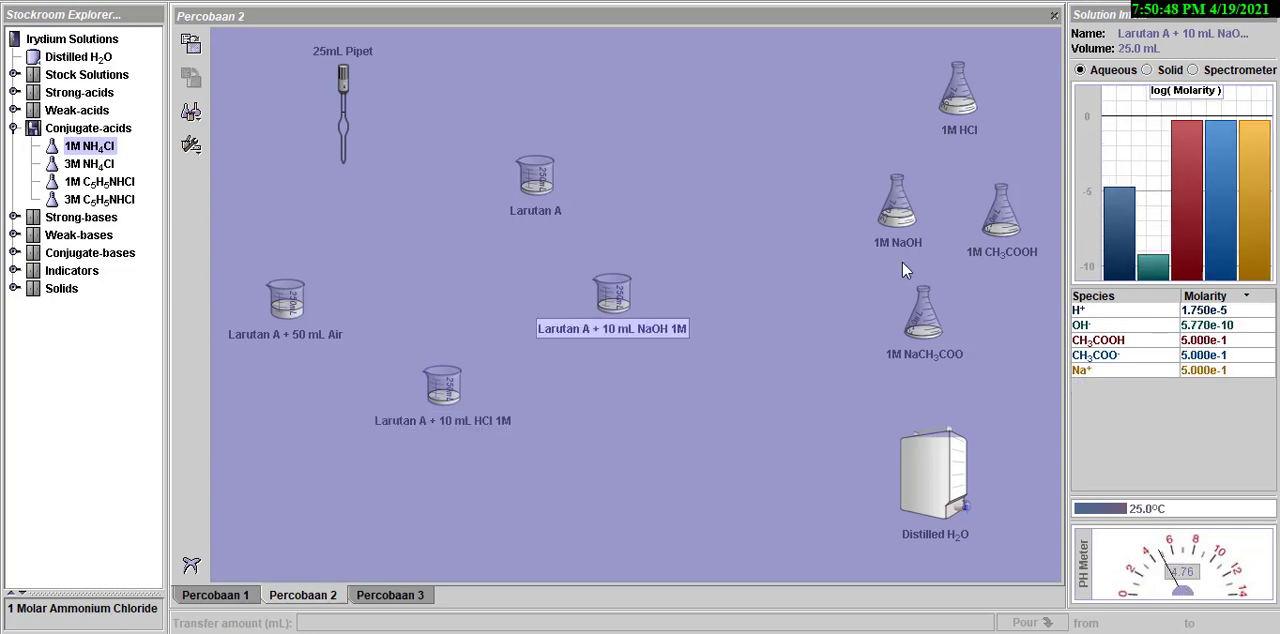
- Pour 10 mL of 1M NaOH into the Larutan A + 10 mL NaOH 1M beaker, set the flask aside and check the mixture's pH
{"action": "left_click_drag", "start_coordinate": [897, 223], "coordinate": [659, 345]}
{"action": "type", "text": "1"}
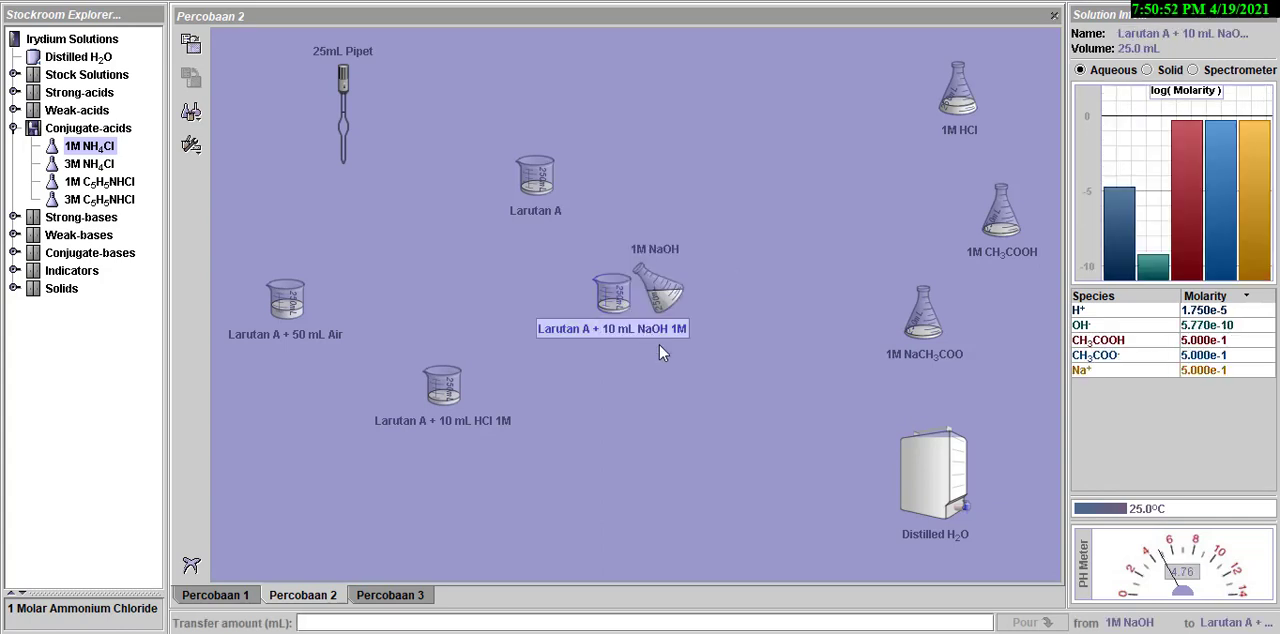
{"action": "type", "text": "0"}
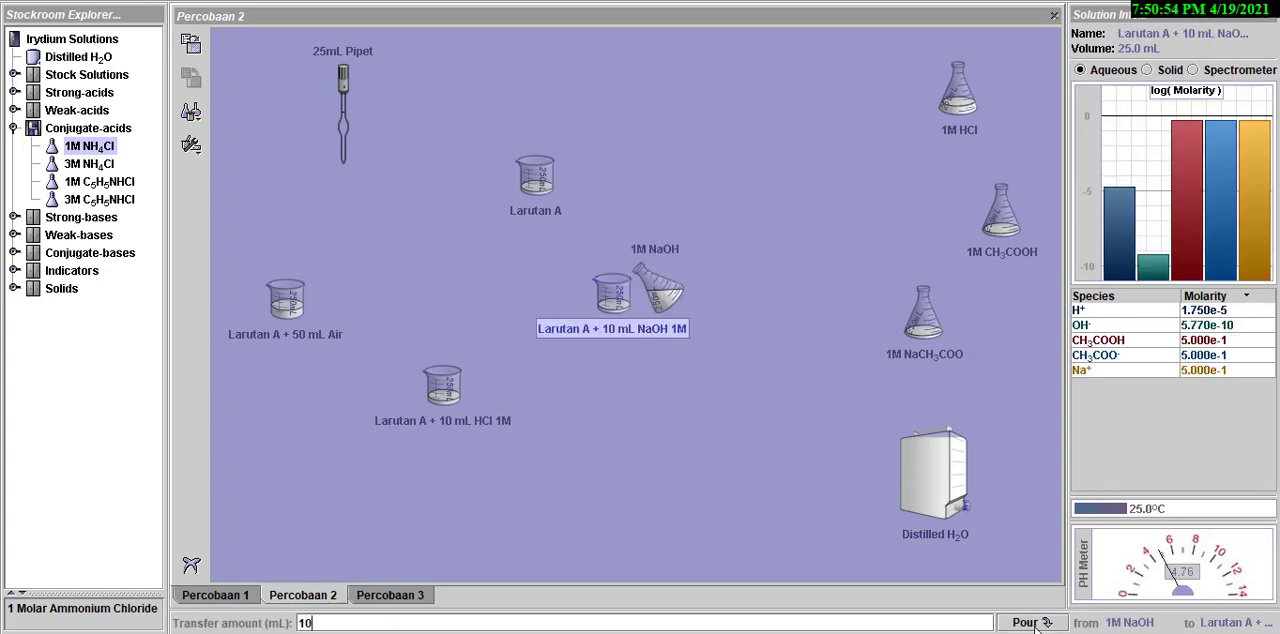
{"action": "left_click", "coordinate": [1025, 622]}
{"action": "left_click_drag", "start_coordinate": [670, 292], "coordinate": [888, 222]}
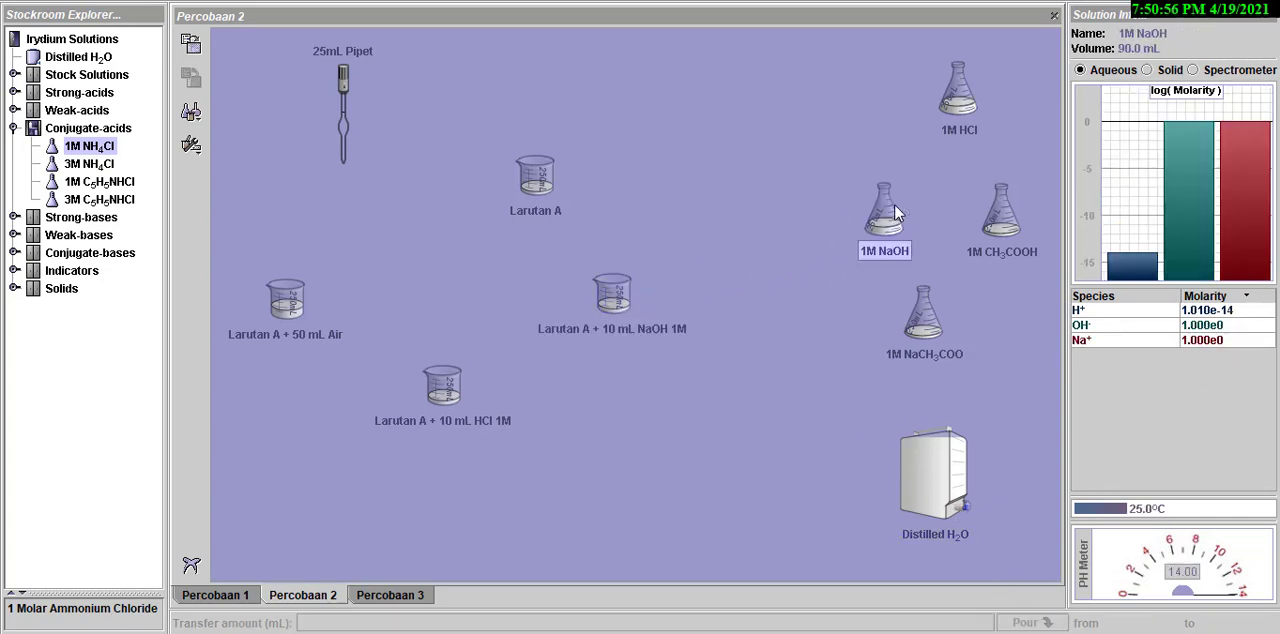
{"action": "left_click", "coordinate": [620, 296]}
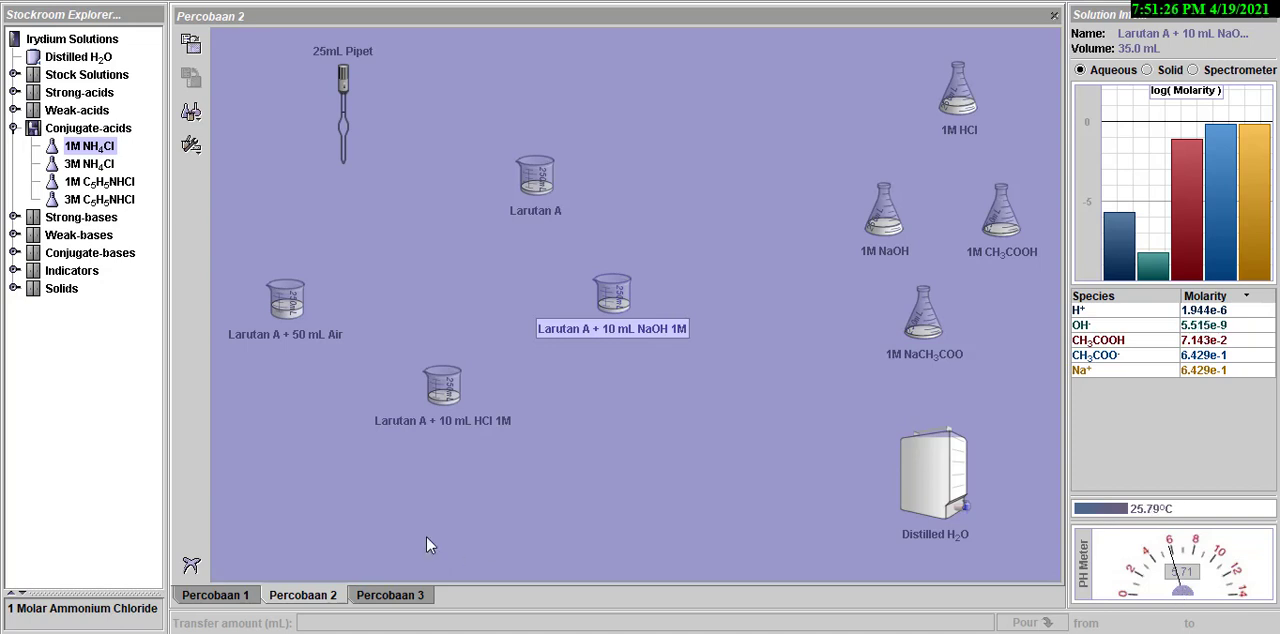
- Switch to the Percobaan 3 workbench and inspect the distilled water, HCl, NaOH, NH3 and NH4Cl containers and the Larutan B beaker
{"action": "left_click", "coordinate": [388, 595]}
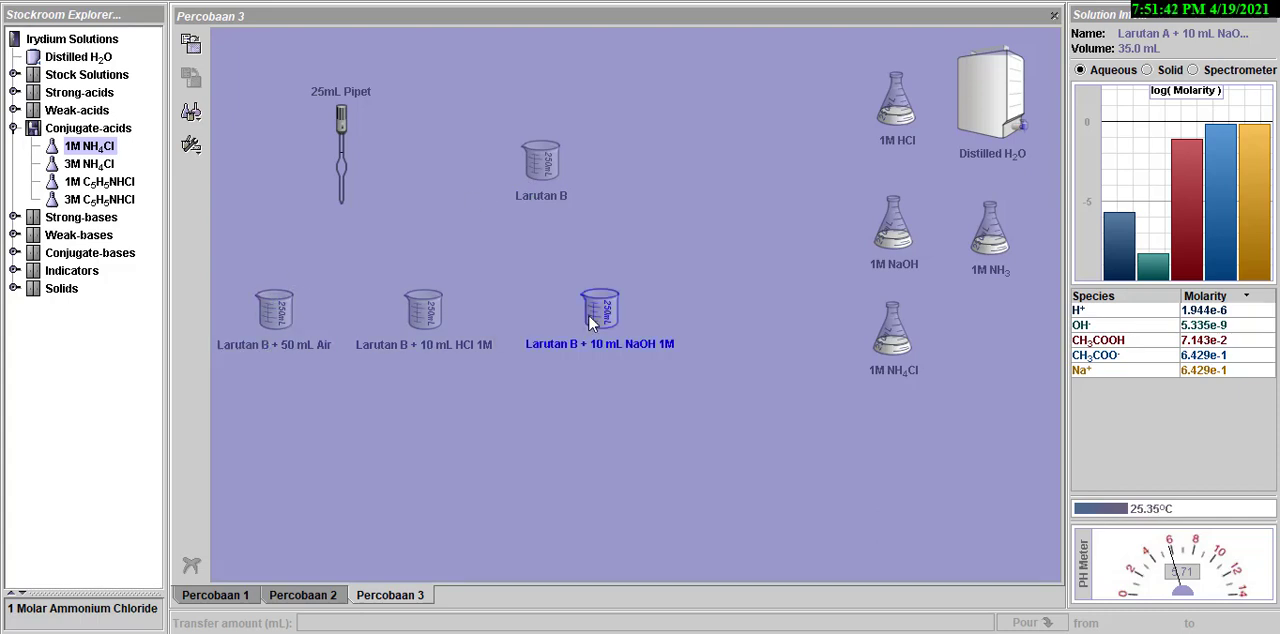
{"action": "left_click", "coordinate": [1008, 131]}
{"action": "left_click", "coordinate": [900, 112]}
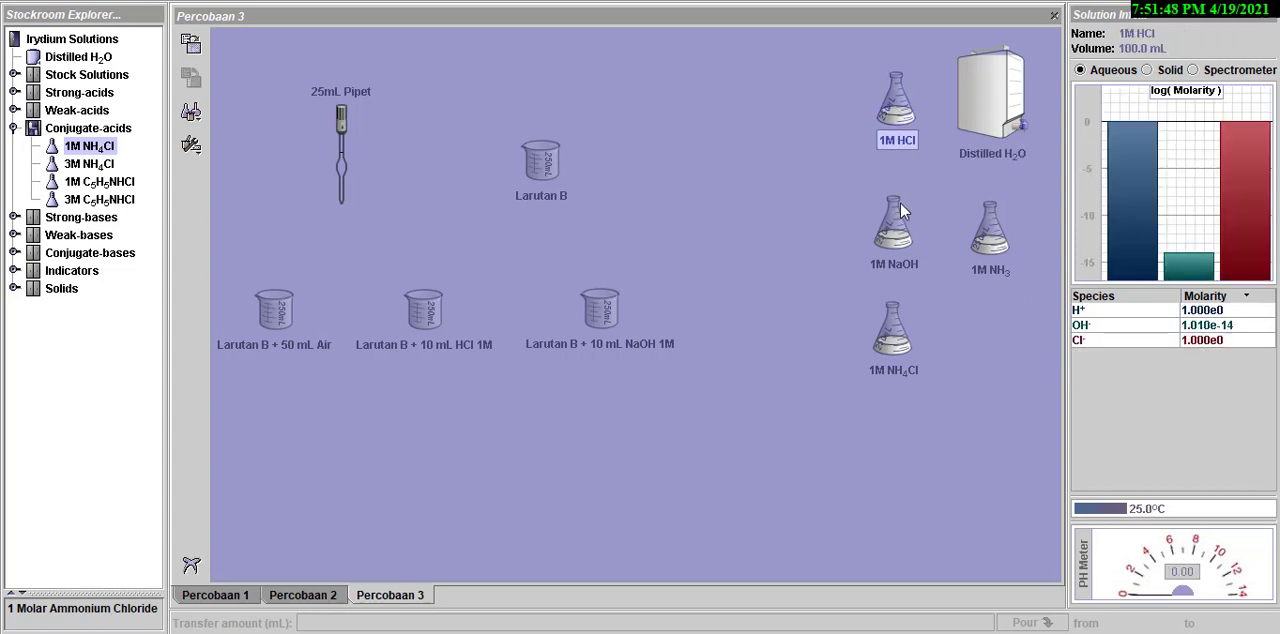
{"action": "left_click", "coordinate": [901, 232]}
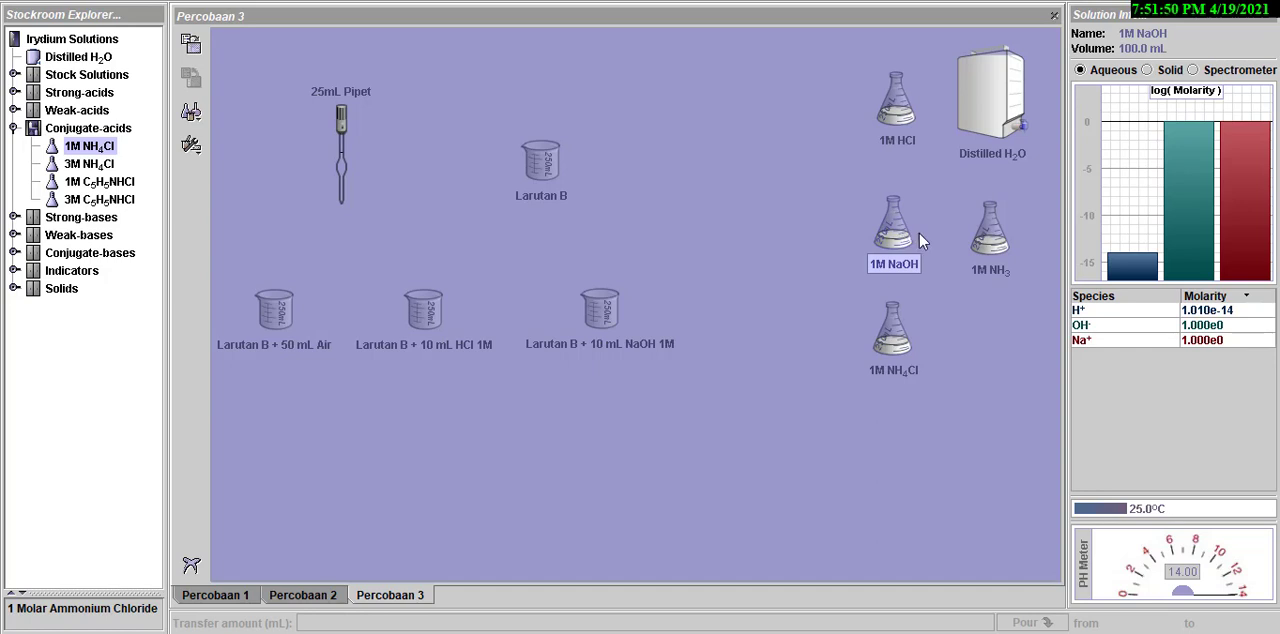
{"action": "left_click", "coordinate": [985, 240]}
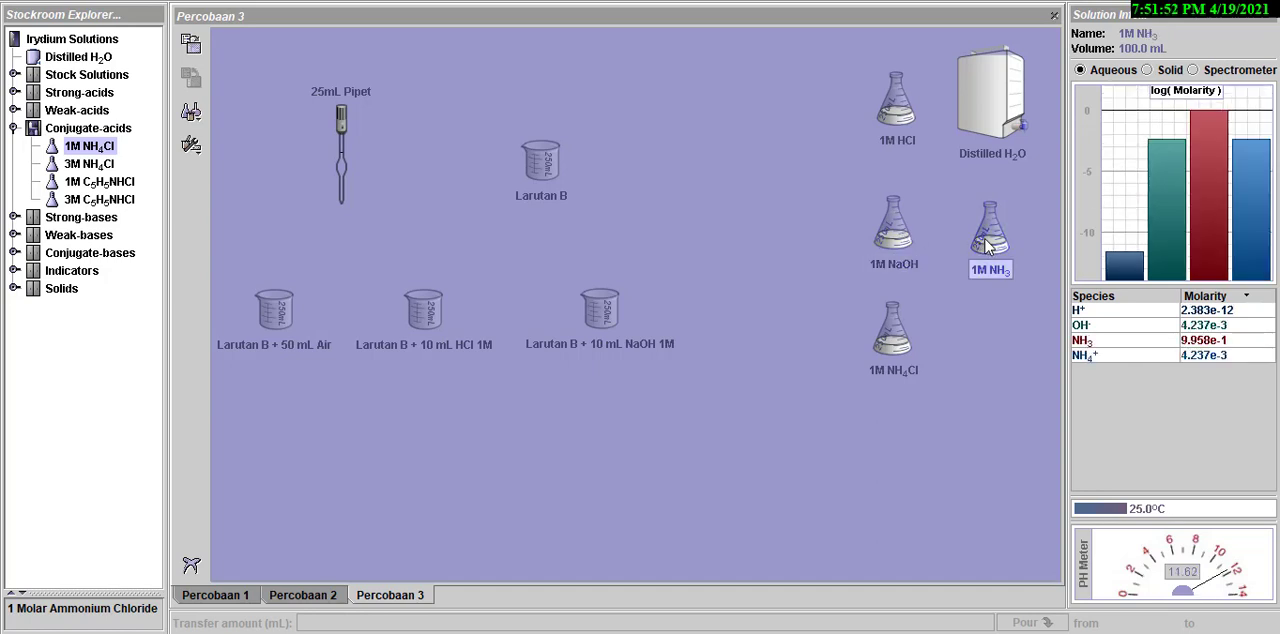
{"action": "left_click", "coordinate": [901, 339]}
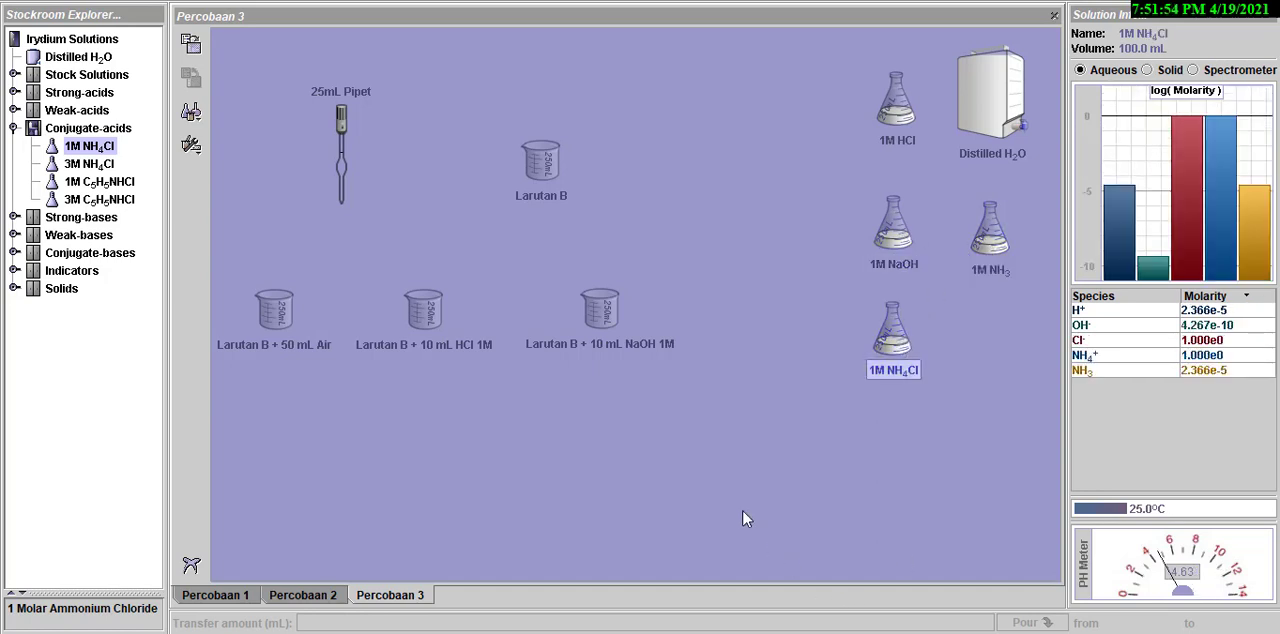
{"action": "left_click", "coordinate": [553, 176]}
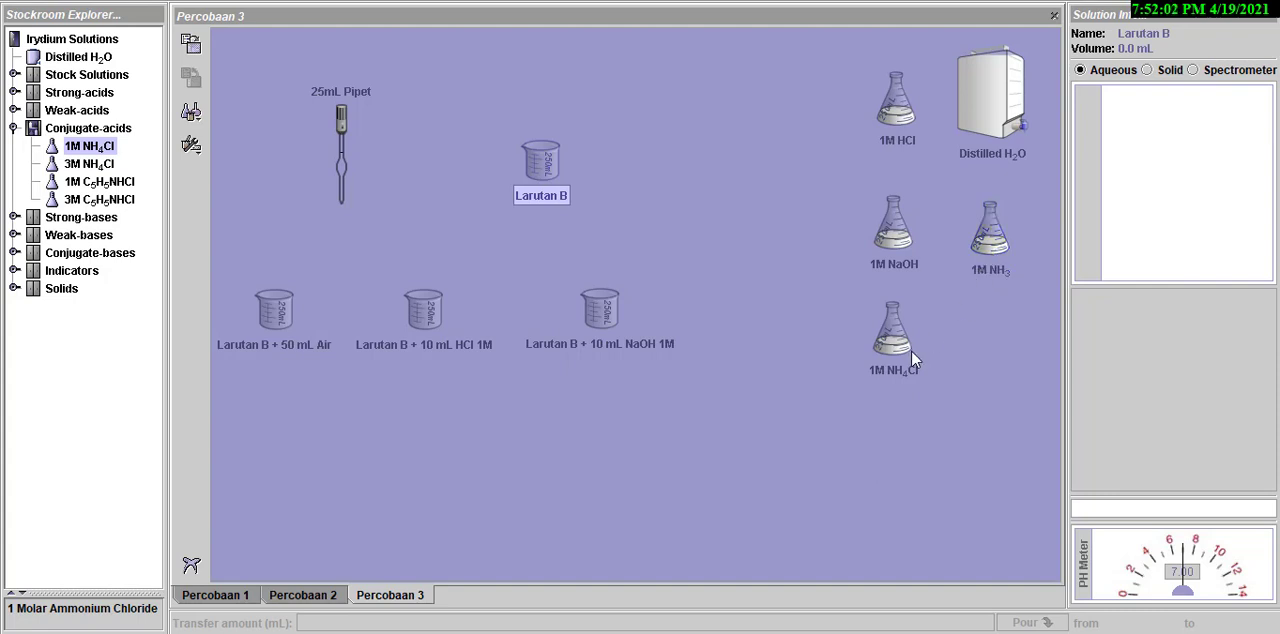
- Pour 50 mL of 1M NH3 into the empty Larutan B beaker, then set the NH3 flask aside
{"action": "left_click", "coordinate": [985, 229]}
{"action": "left_click_drag", "start_coordinate": [985, 229], "coordinate": [545, 150]}
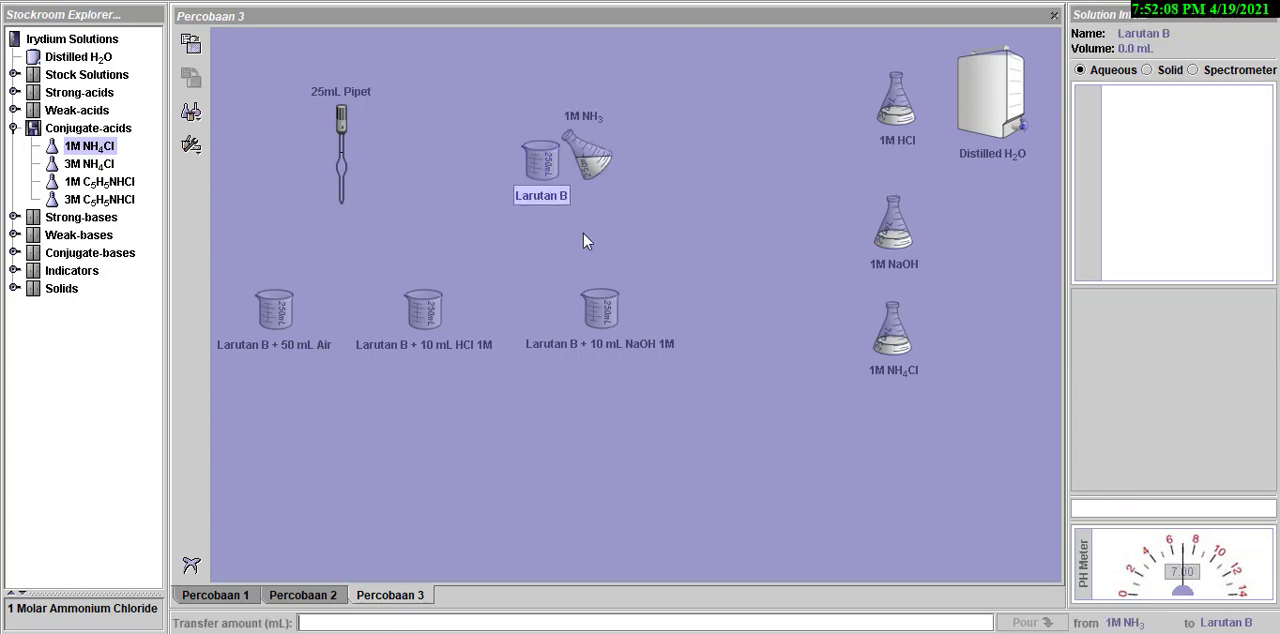
{"action": "type", "text": "50"}
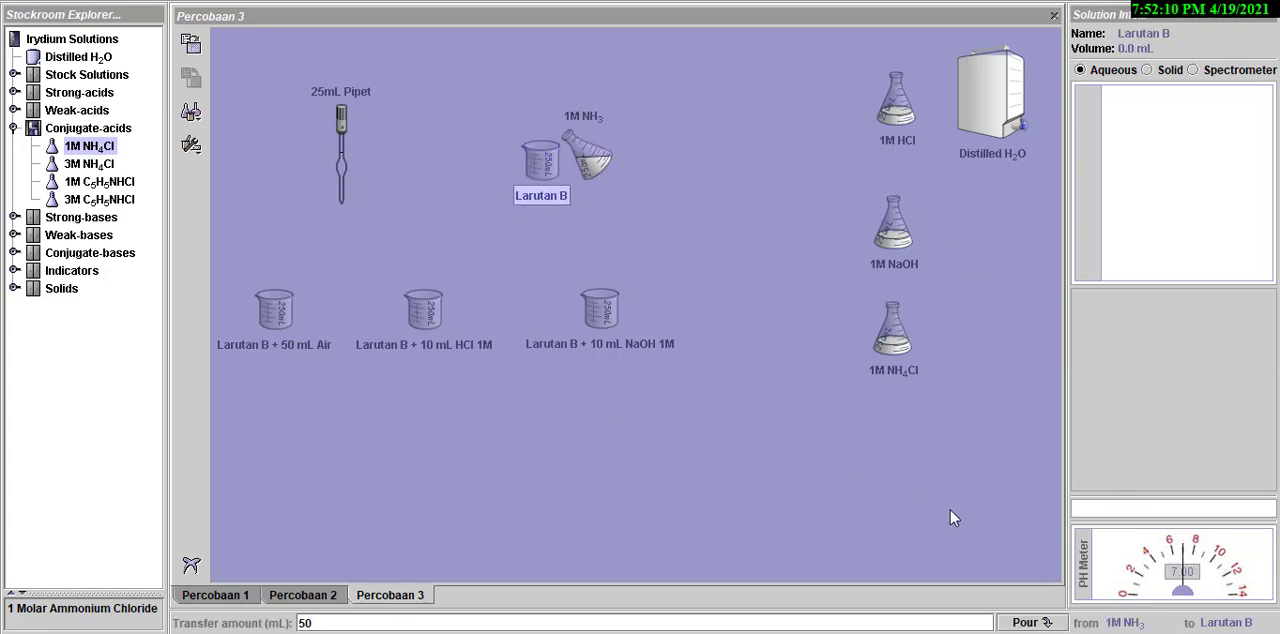
{"action": "left_click", "coordinate": [1020, 623]}
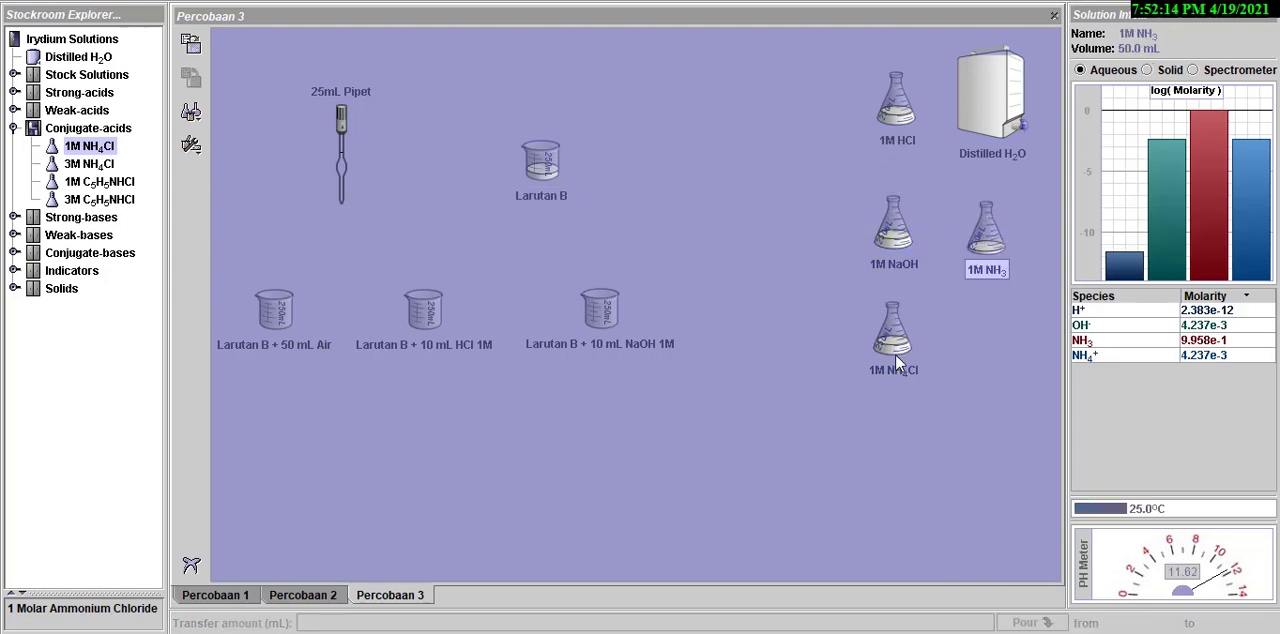
- Add 50 mL of 1M NH4Cl to the Larutan B beaker, set the flask aside and check the mixture's pH
{"action": "left_click_drag", "start_coordinate": [918, 378], "coordinate": [557, 164]}
{"action": "type", "text": "5"}
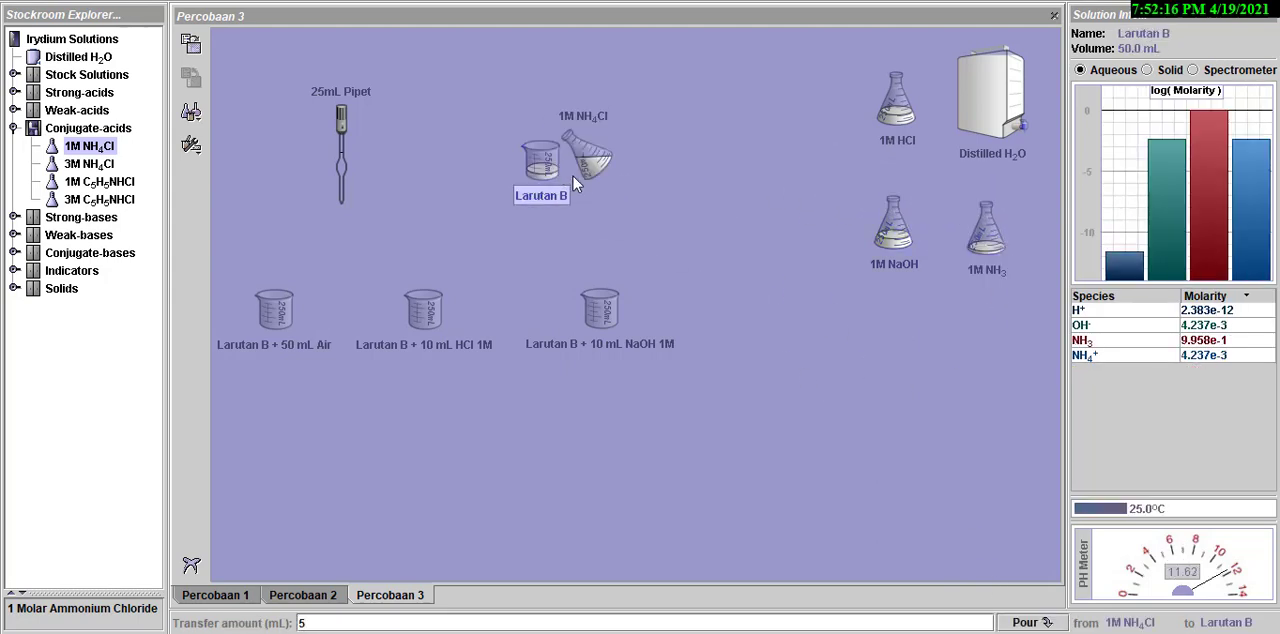
{"action": "type", "text": "0"}
{"action": "left_click", "coordinate": [1027, 623]}
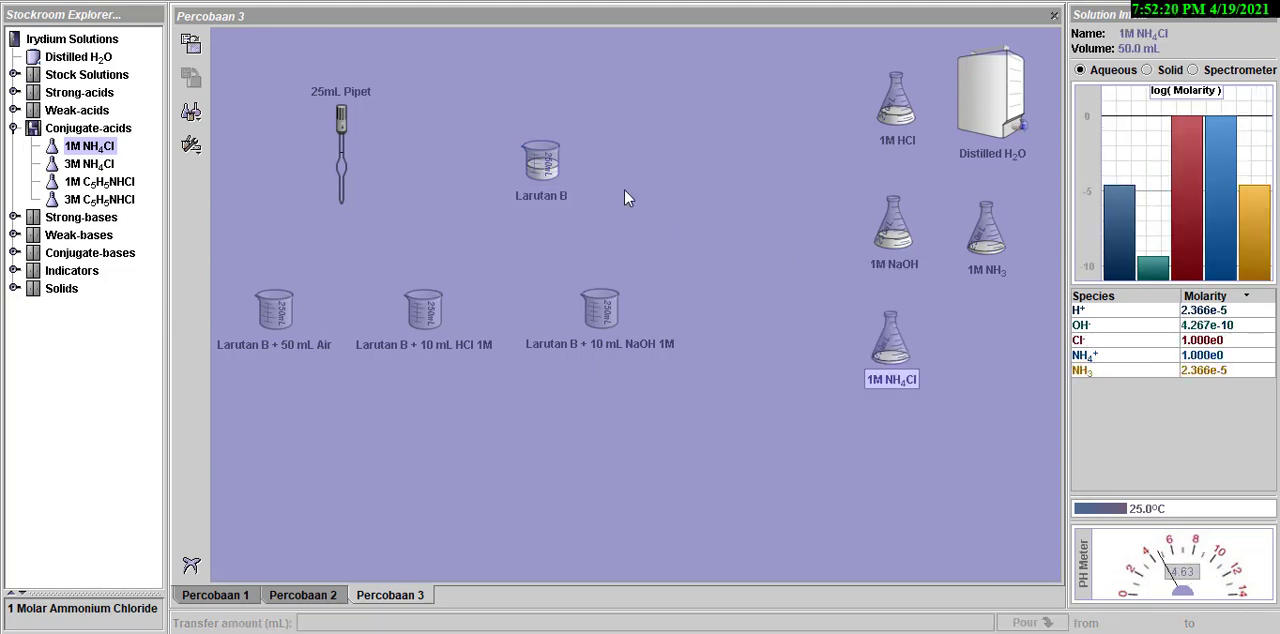
{"action": "left_click", "coordinate": [537, 167]}
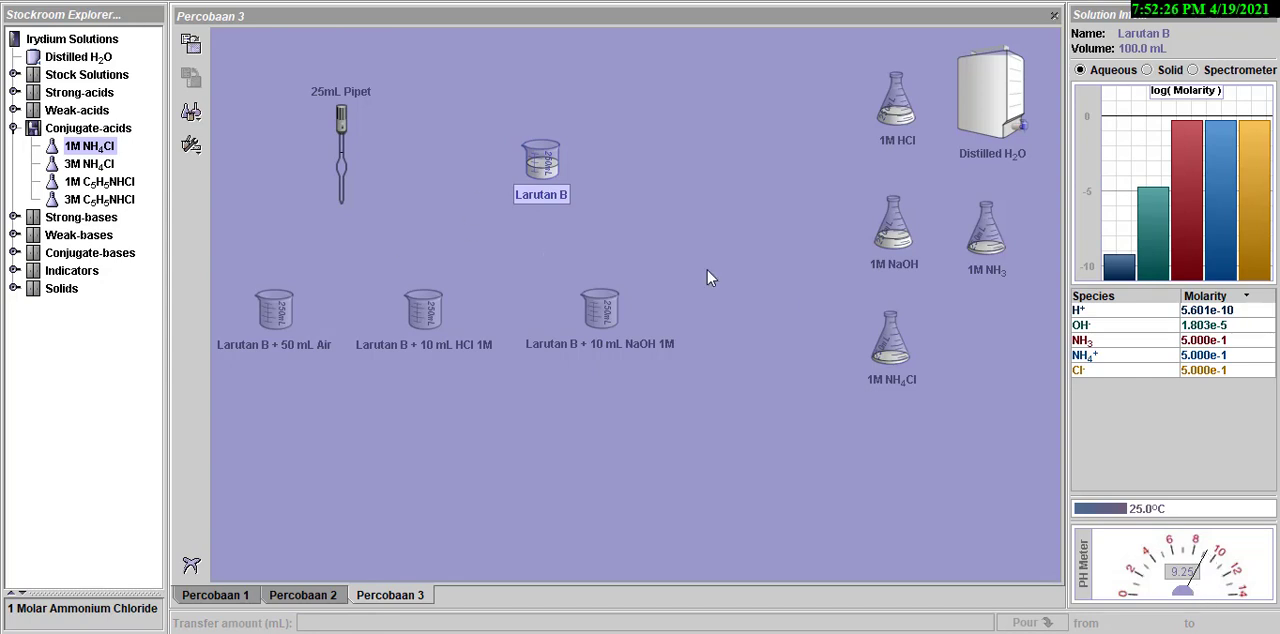
- Use the 25 mL pipet to transfer 25 mL of Larutan B into the Larutan B + 50 mL Air beaker
{"action": "left_click_drag", "start_coordinate": [553, 168], "coordinate": [530, 169]}
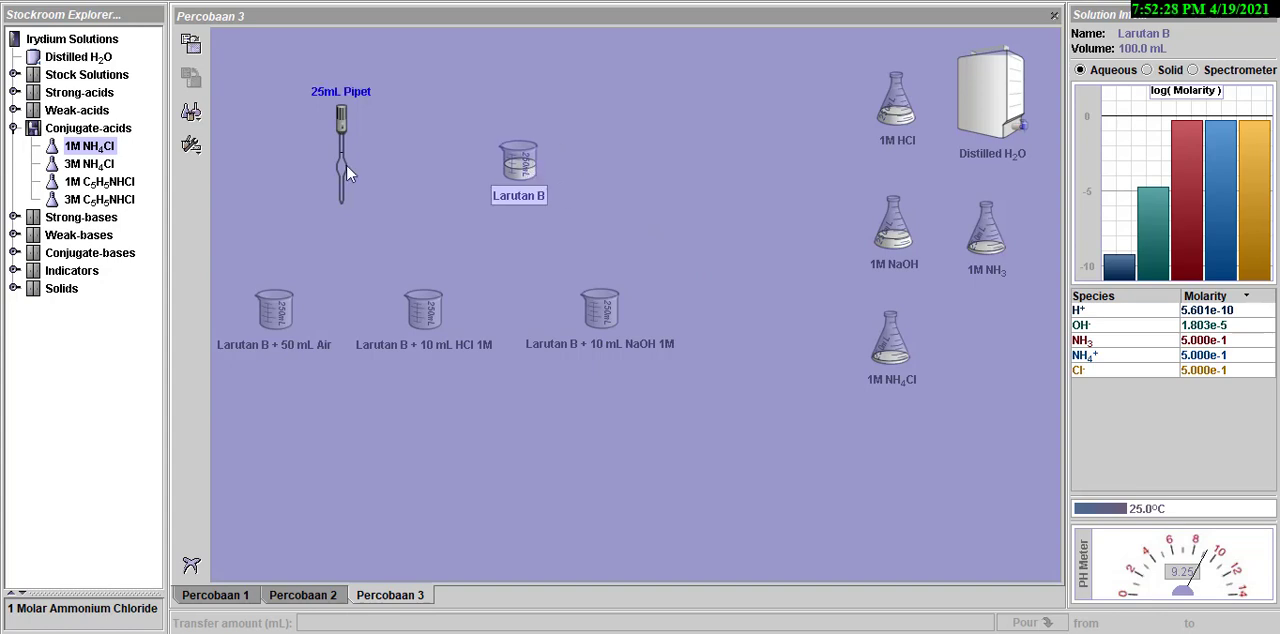
{"action": "left_click_drag", "start_coordinate": [344, 162], "coordinate": [351, 170]}
{"action": "left_click_drag", "start_coordinate": [500, 168], "coordinate": [513, 164]}
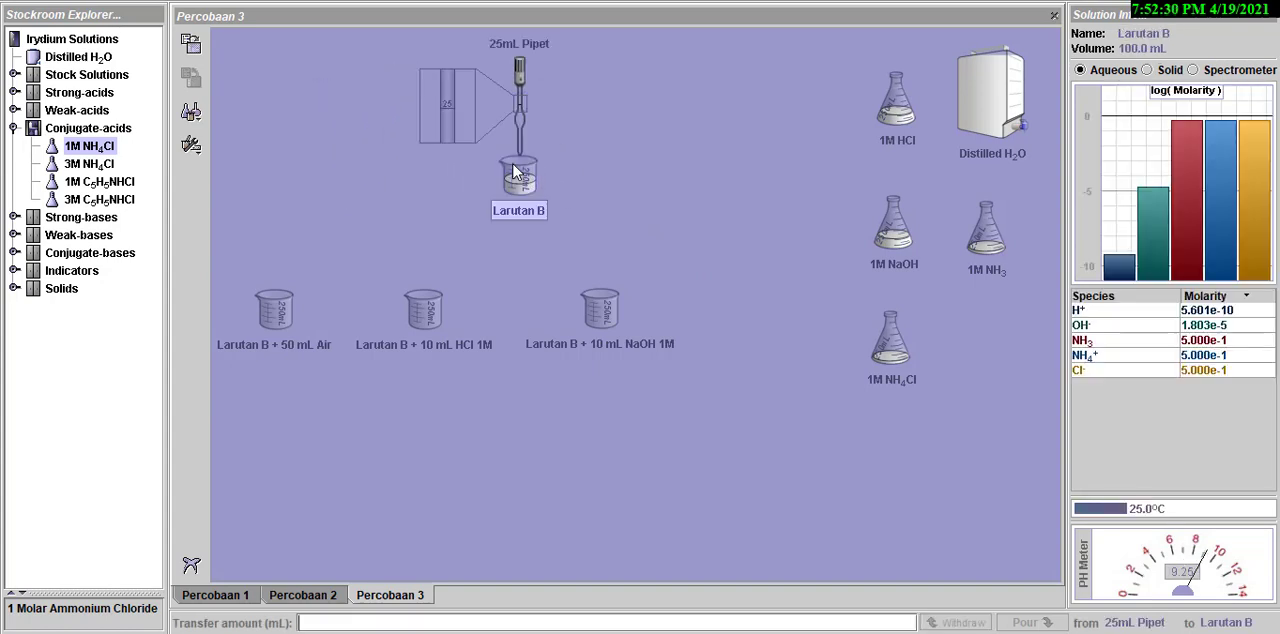
{"action": "left_click", "coordinate": [975, 622]}
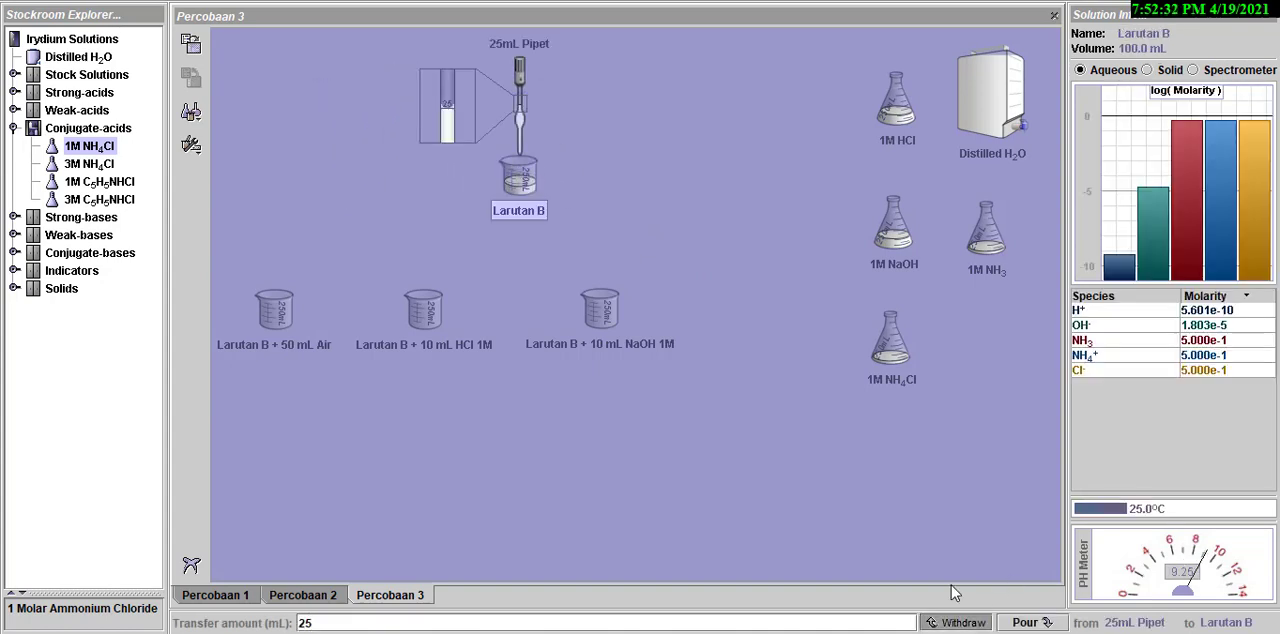
{"action": "left_click_drag", "start_coordinate": [524, 119], "coordinate": [293, 286]}
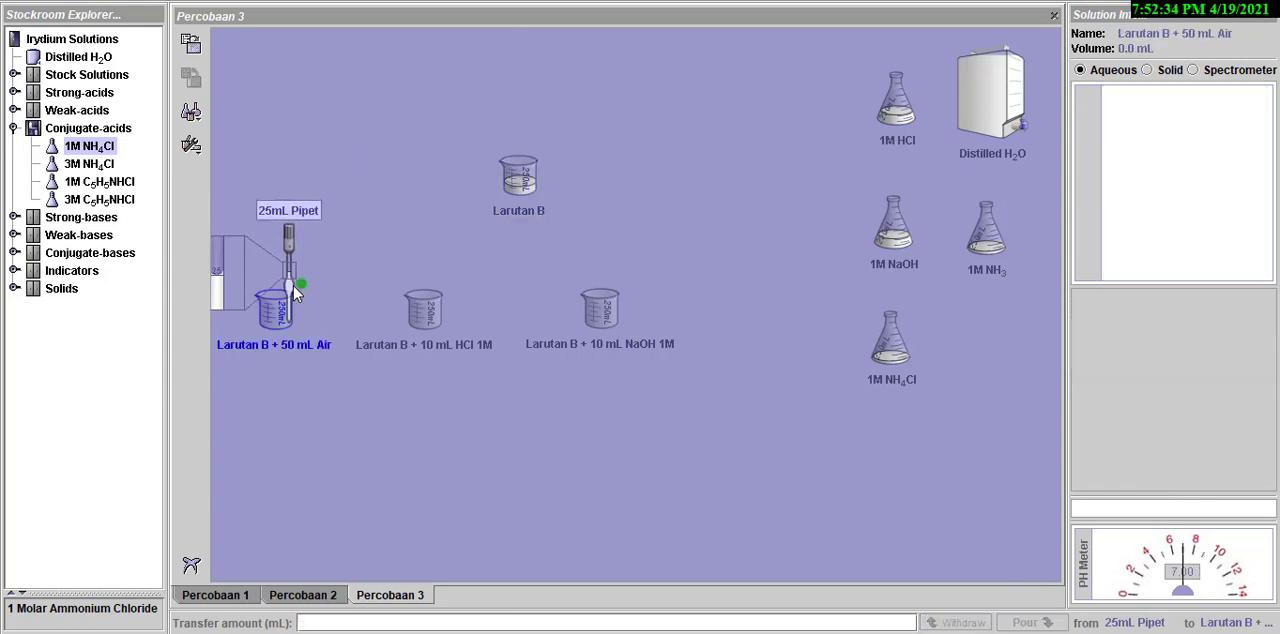
{"action": "left_click", "coordinate": [1022, 622]}
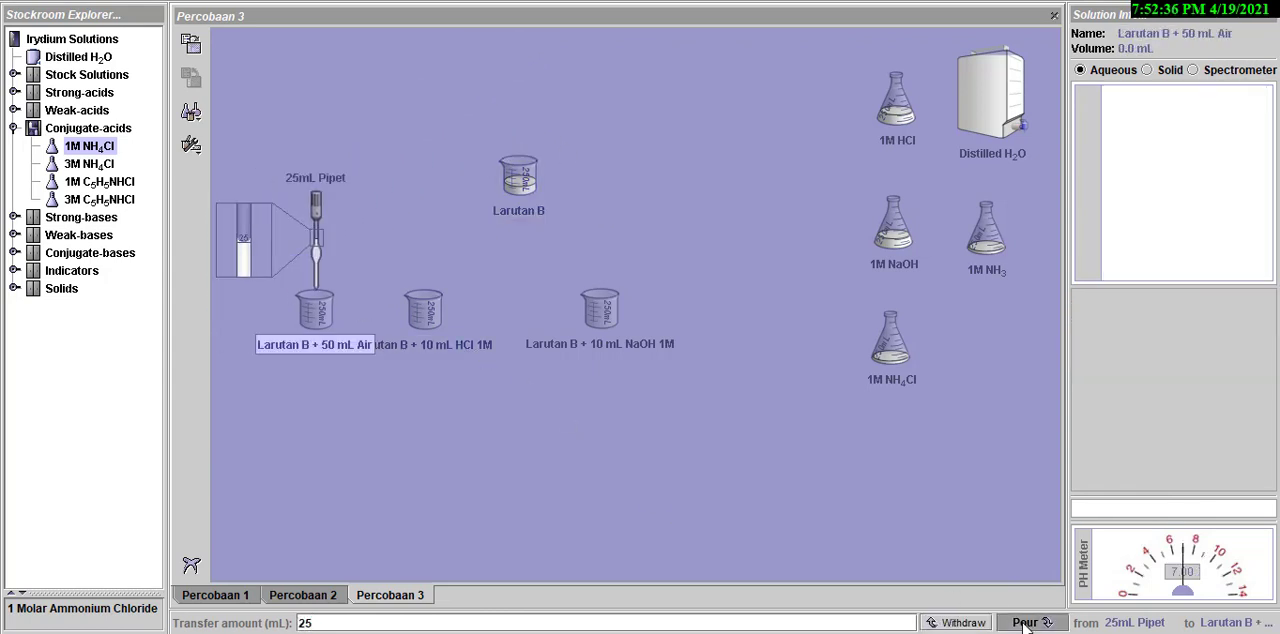
- Use the pipet to transfer 25 mL of Larutan B into the Larutan B + 10 mL HCl 1M beaker
{"action": "left_click_drag", "start_coordinate": [318, 255], "coordinate": [518, 195]}
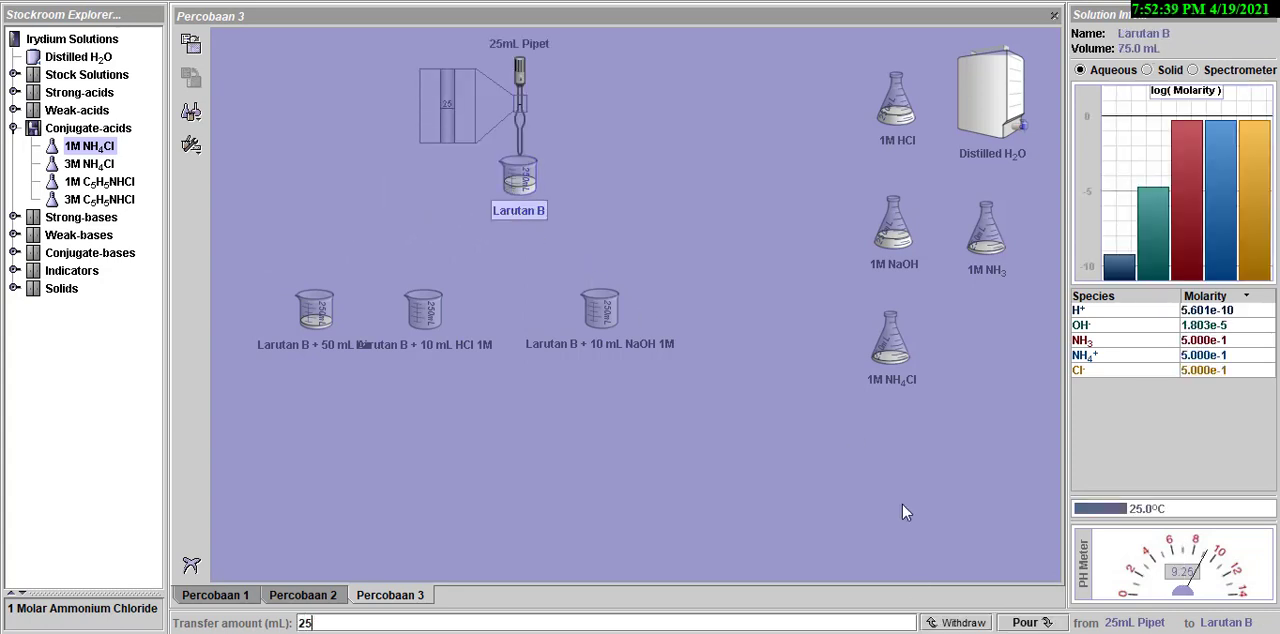
{"action": "left_click", "coordinate": [955, 622]}
{"action": "left_click_drag", "start_coordinate": [522, 112], "coordinate": [442, 292]}
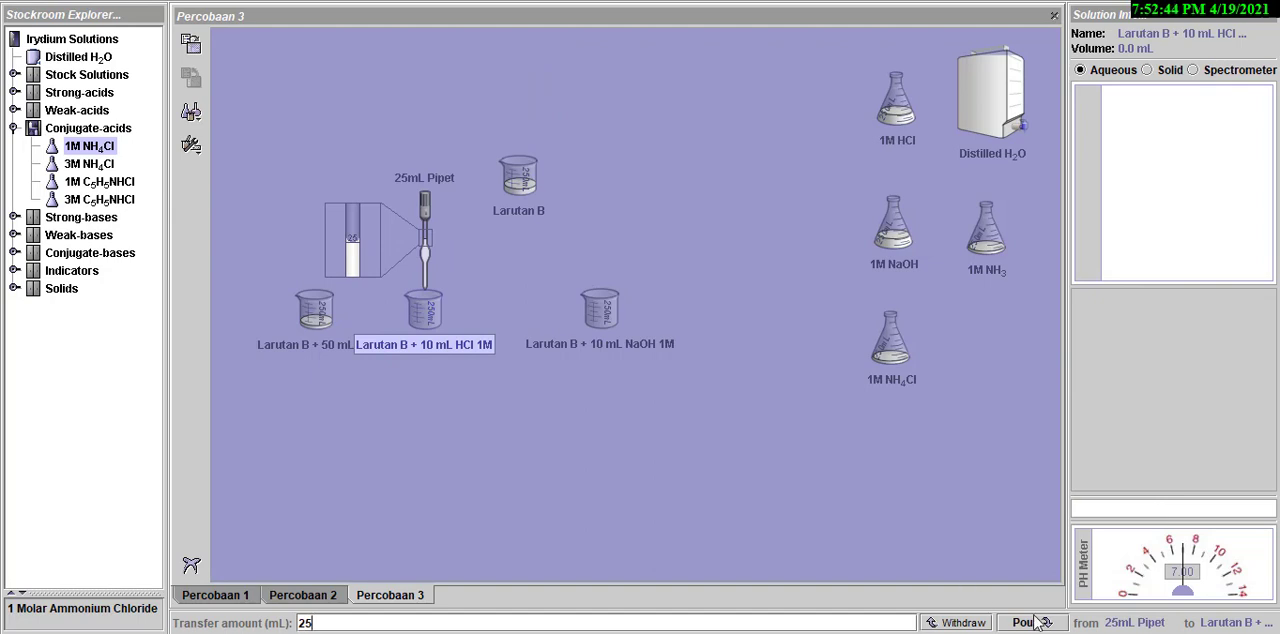
{"action": "left_click", "coordinate": [1030, 623]}
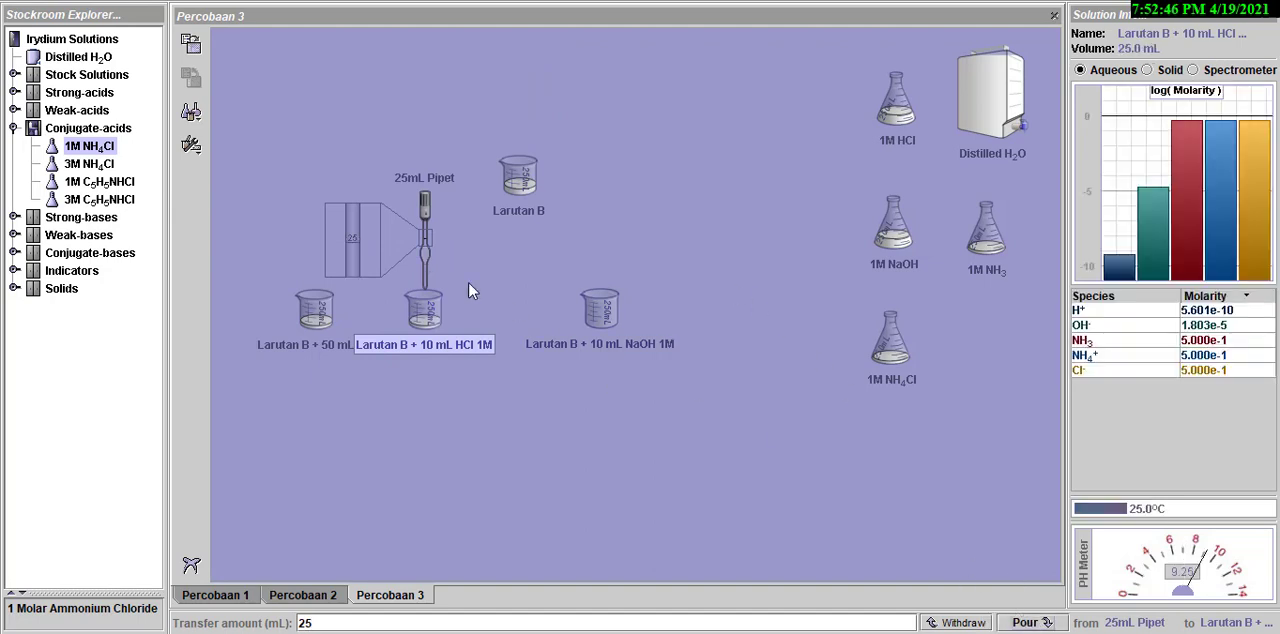
- Pipet 25 mL of Larutan B into the Larutan B + 10 mL NaOH 1M beaker and check the pH of all three portions
{"action": "left_click_drag", "start_coordinate": [425, 250], "coordinate": [510, 176]}
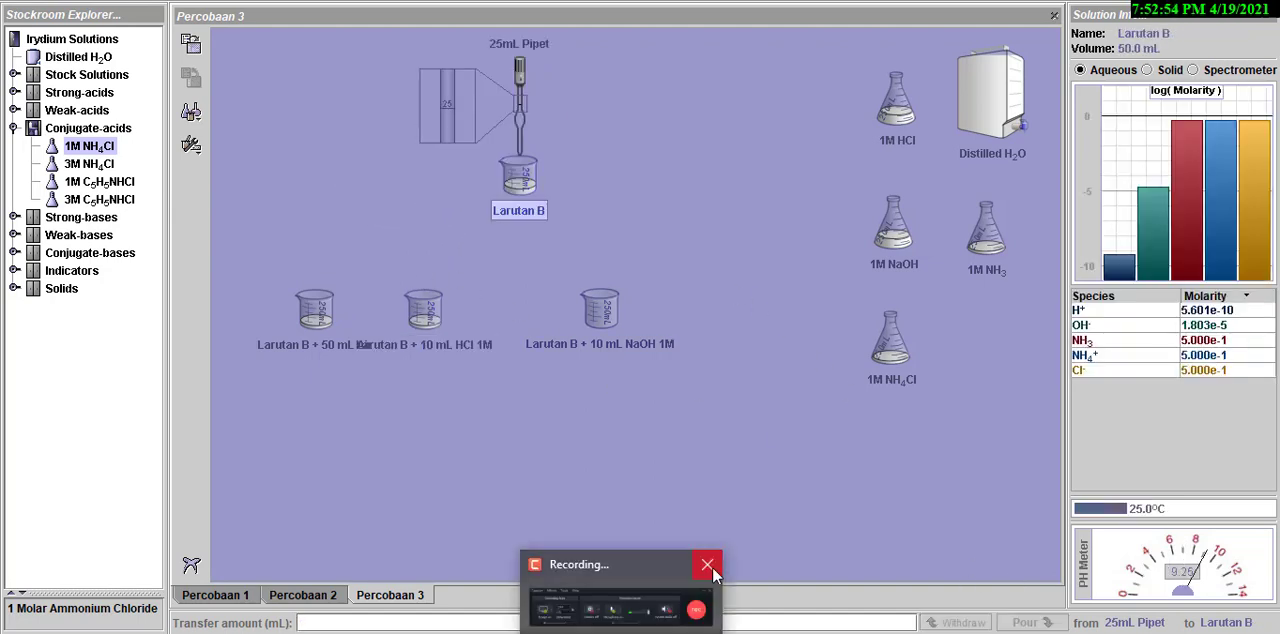
{"action": "left_click", "coordinate": [955, 623]}
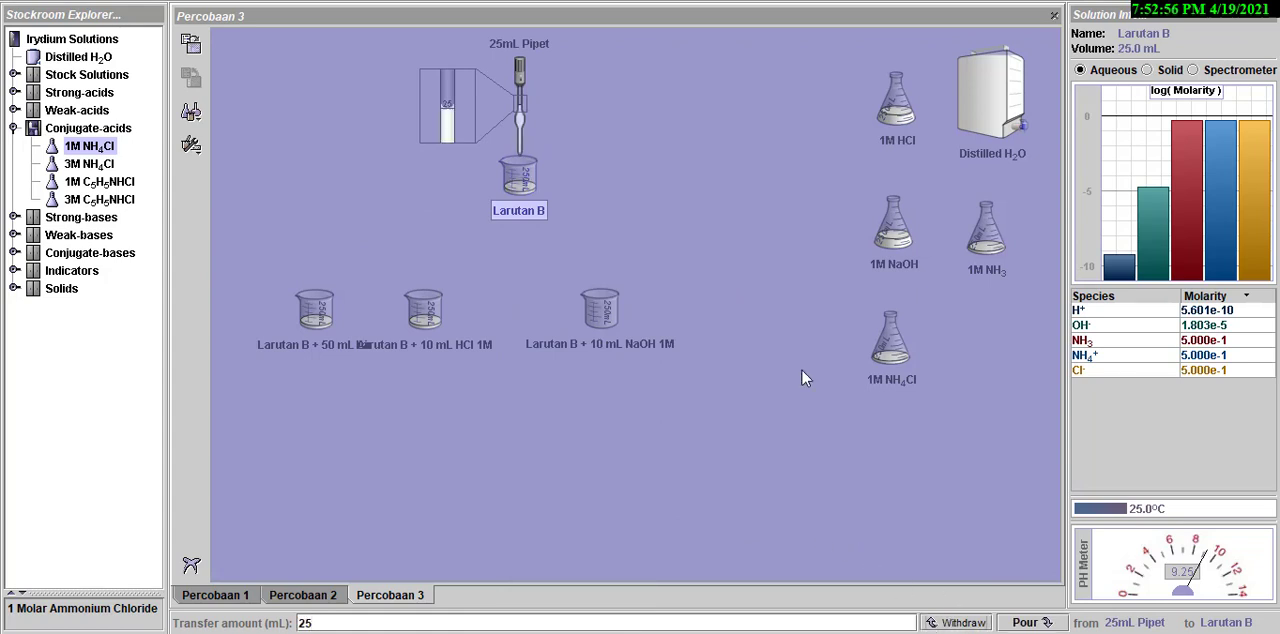
{"action": "left_click_drag", "start_coordinate": [523, 121], "coordinate": [586, 286]}
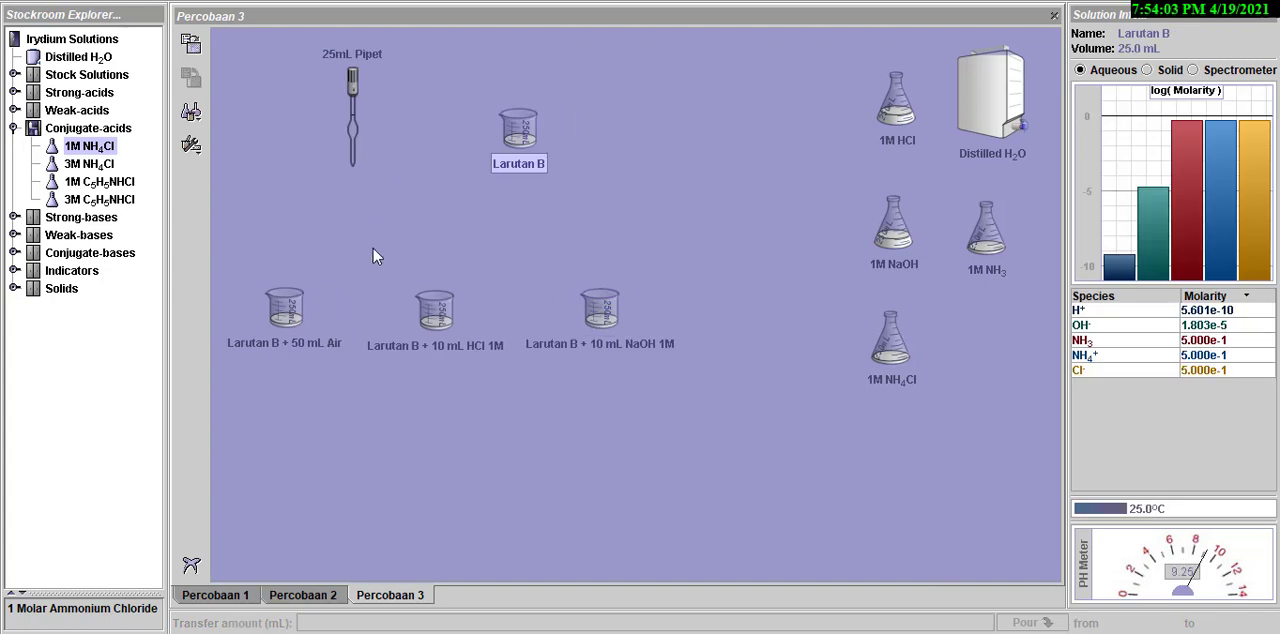
{"action": "left_click", "coordinate": [292, 310]}
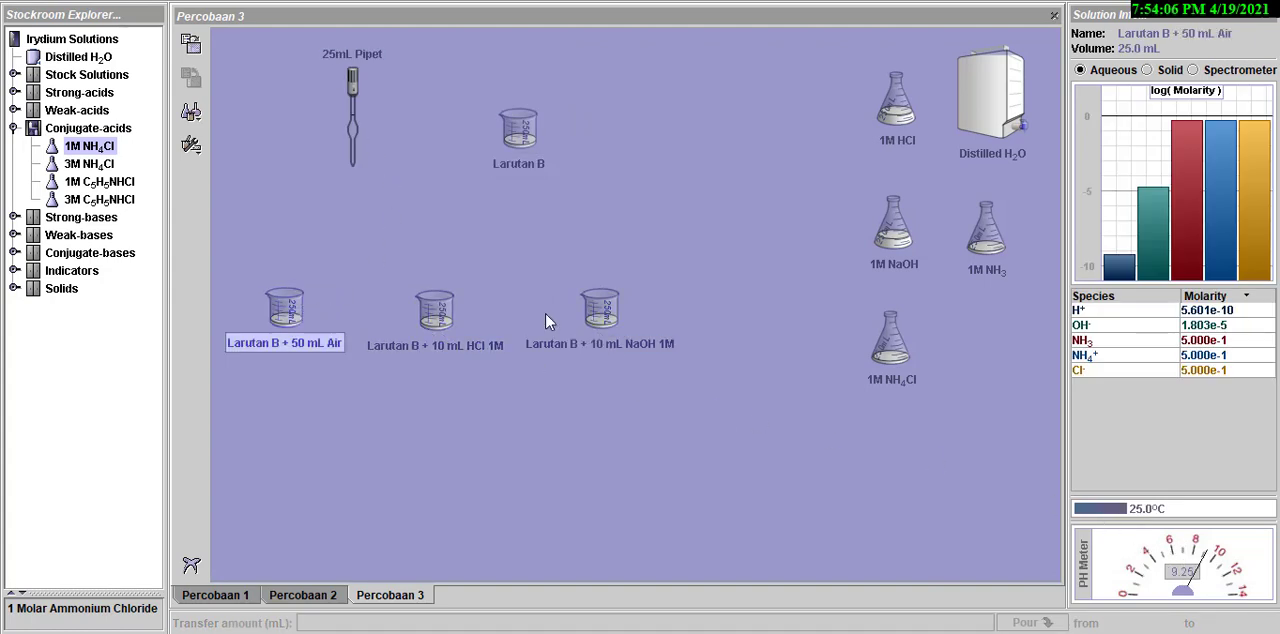
{"action": "left_click", "coordinate": [447, 319]}
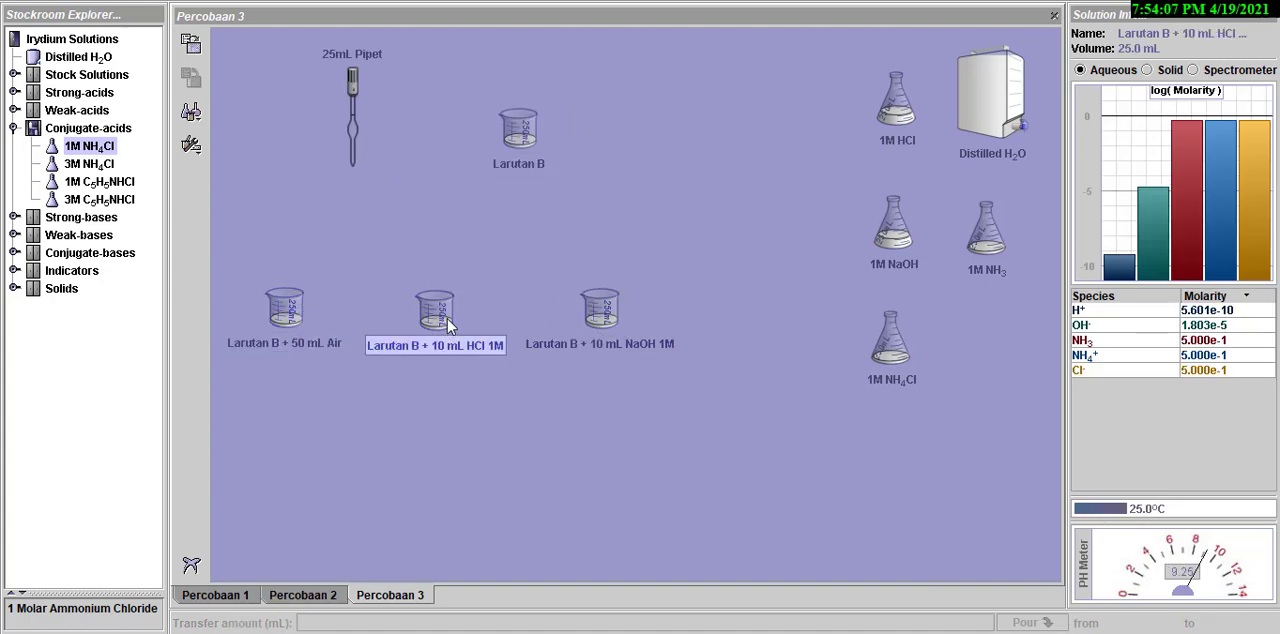
{"action": "left_click", "coordinate": [601, 311]}
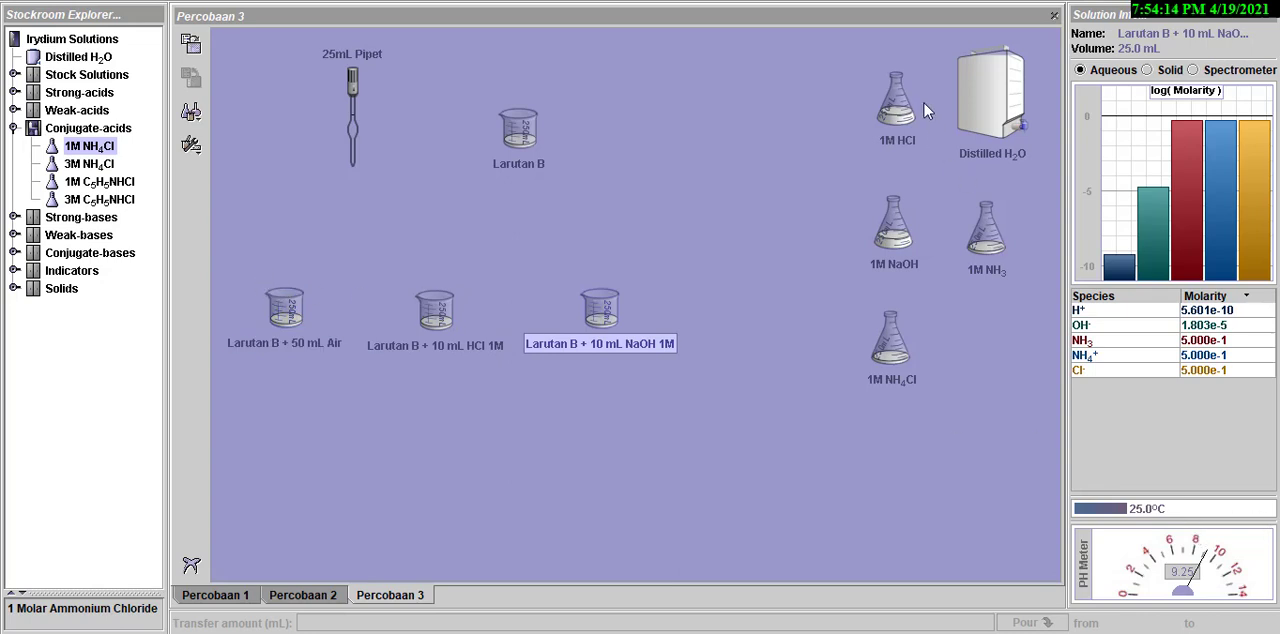
- Pour 50 mL of distilled water into the Larutan B + 50 mL Air beaker, set the container aside and check the mixture's pH
{"action": "left_click_drag", "start_coordinate": [997, 128], "coordinate": [268, 242]}
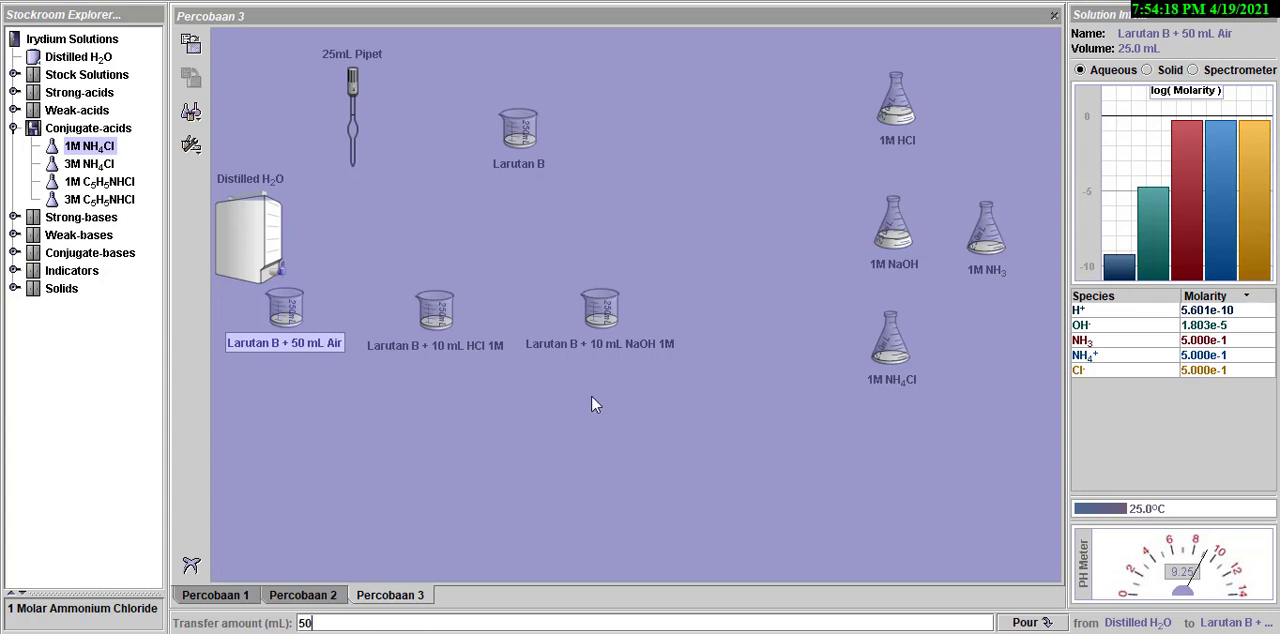
{"action": "left_click", "coordinate": [1025, 622]}
{"action": "left_click_drag", "start_coordinate": [274, 268], "coordinate": [988, 135]}
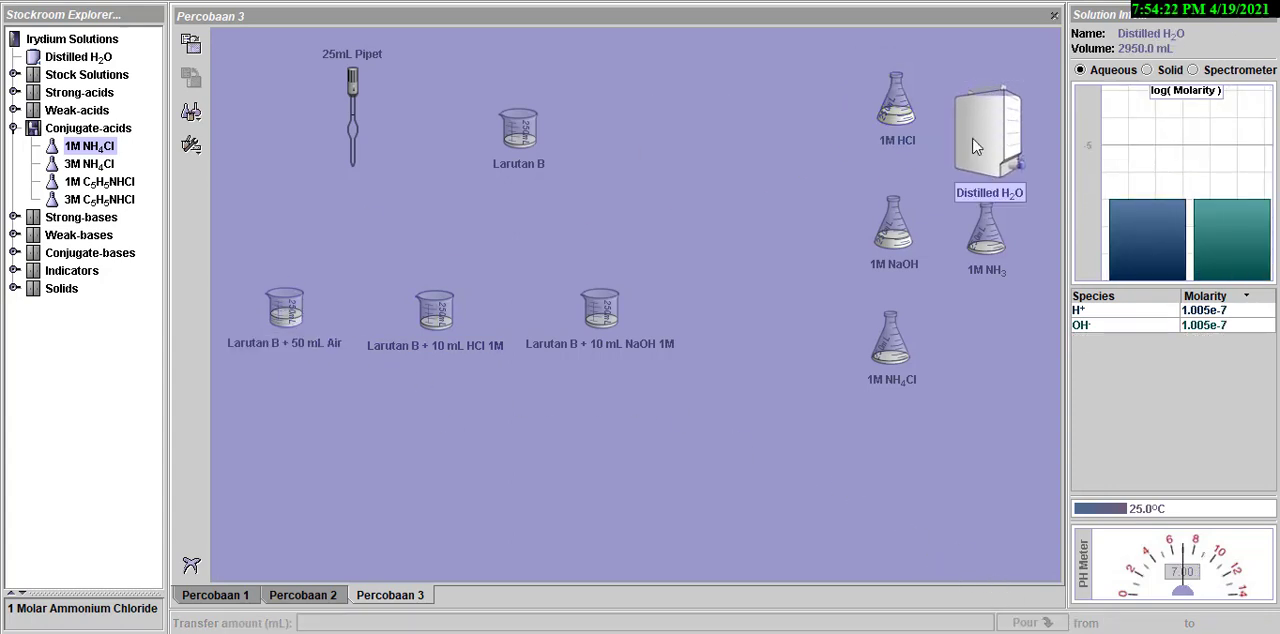
{"action": "left_click", "coordinate": [284, 310]}
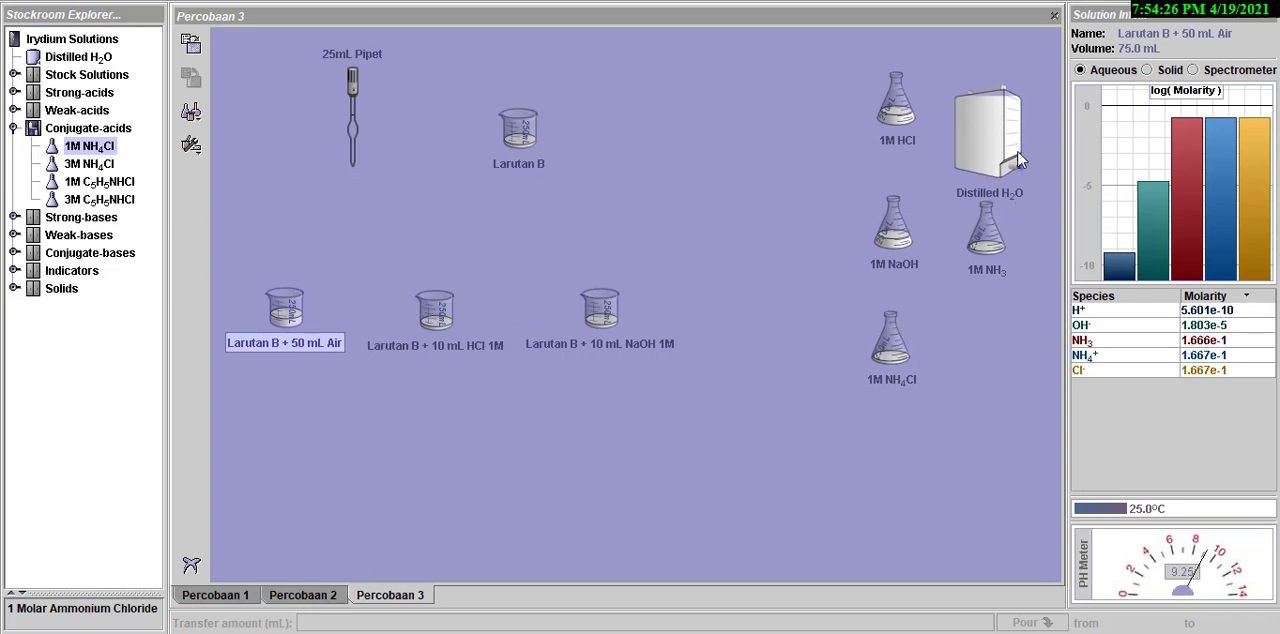
- Pour 10 mL of 1M HCl into the Larutan B + 10 mL HCl 1M beaker, set the flask aside and check the mixture's pH
{"action": "left_click_drag", "start_coordinate": [880, 140], "coordinate": [677, 165]}
{"action": "left_click_drag", "start_coordinate": [587, 168], "coordinate": [468, 307]}
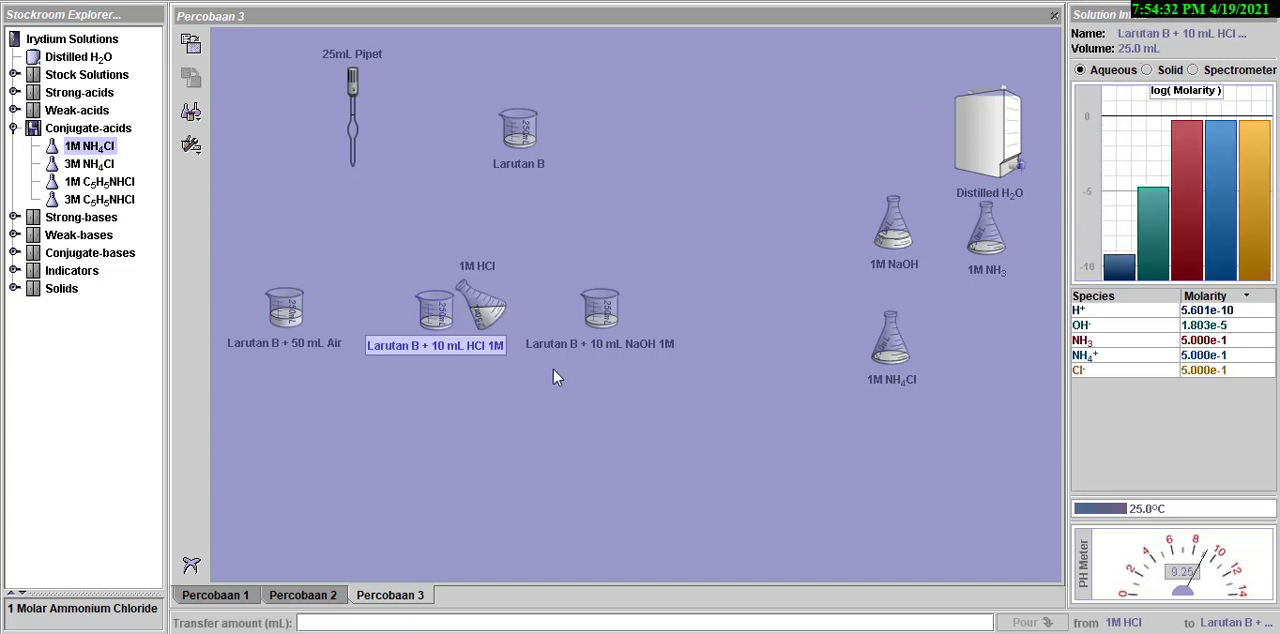
{"action": "type", "text": "10"}
{"action": "left_click", "coordinate": [1026, 622]}
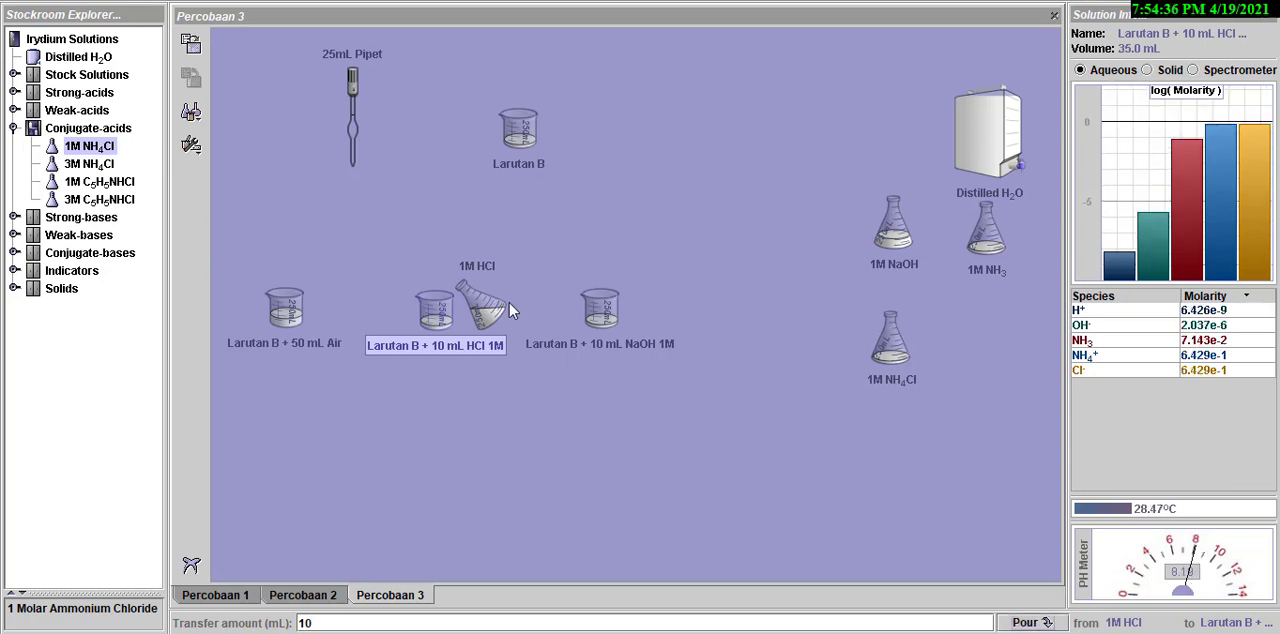
{"action": "left_click_drag", "start_coordinate": [496, 309], "coordinate": [904, 119]}
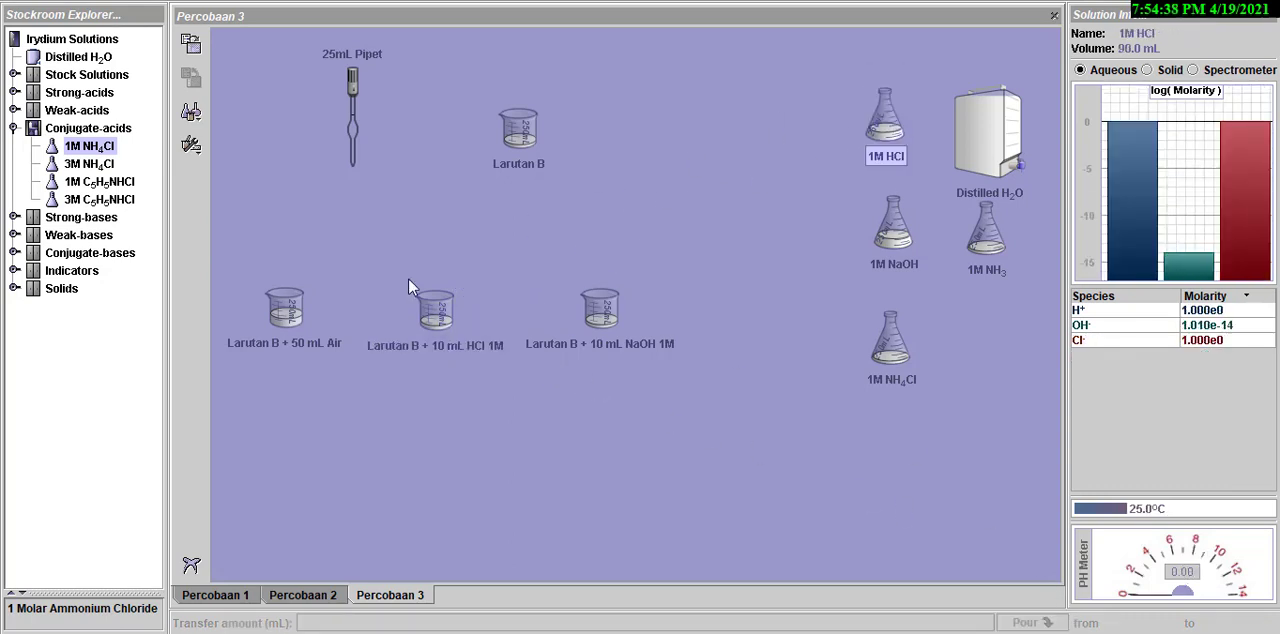
{"action": "left_click", "coordinate": [437, 330]}
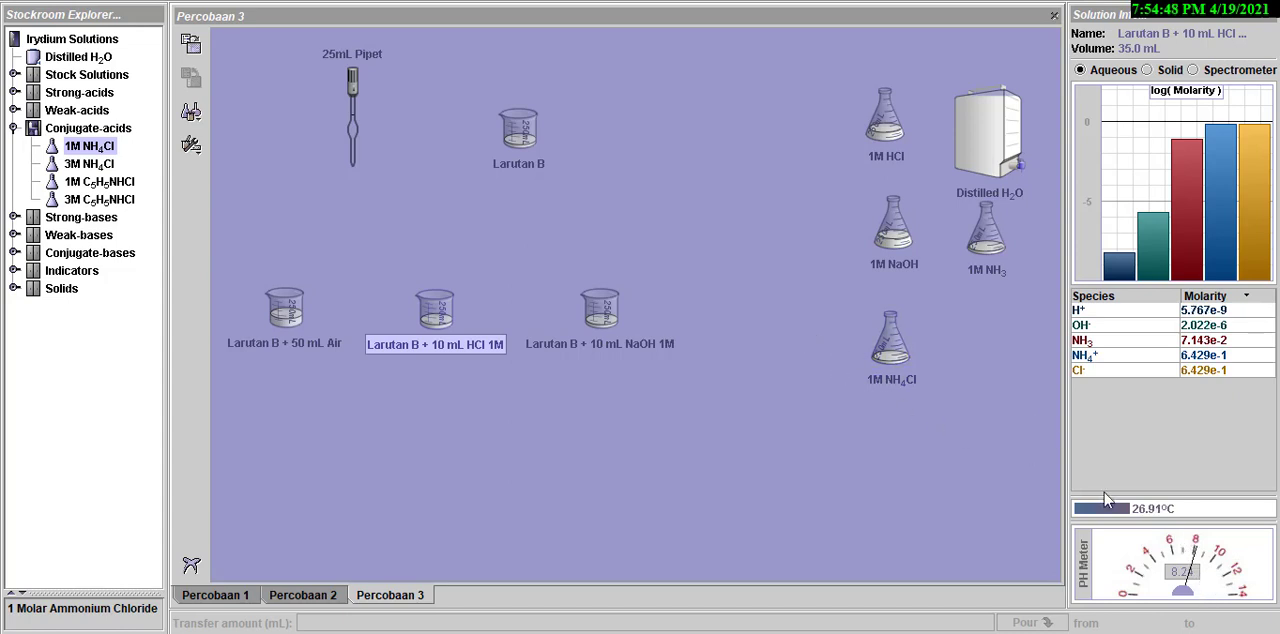
- Pour 10 mL of 1M NaOH into the Larutan B + 10 mL NaOH 1M beaker, set the flask aside and check the mixture's pH
{"action": "left_click", "coordinate": [593, 318]}
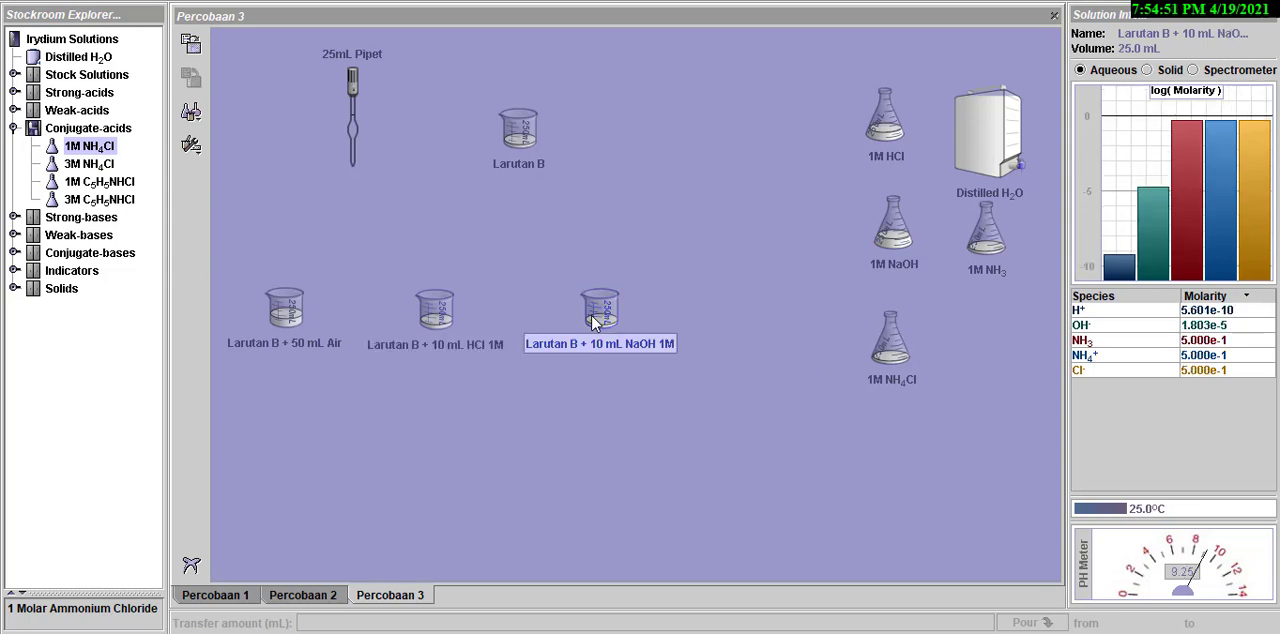
{"action": "left_click", "coordinate": [882, 242]}
{"action": "left_click_drag", "start_coordinate": [882, 242], "coordinate": [625, 300]}
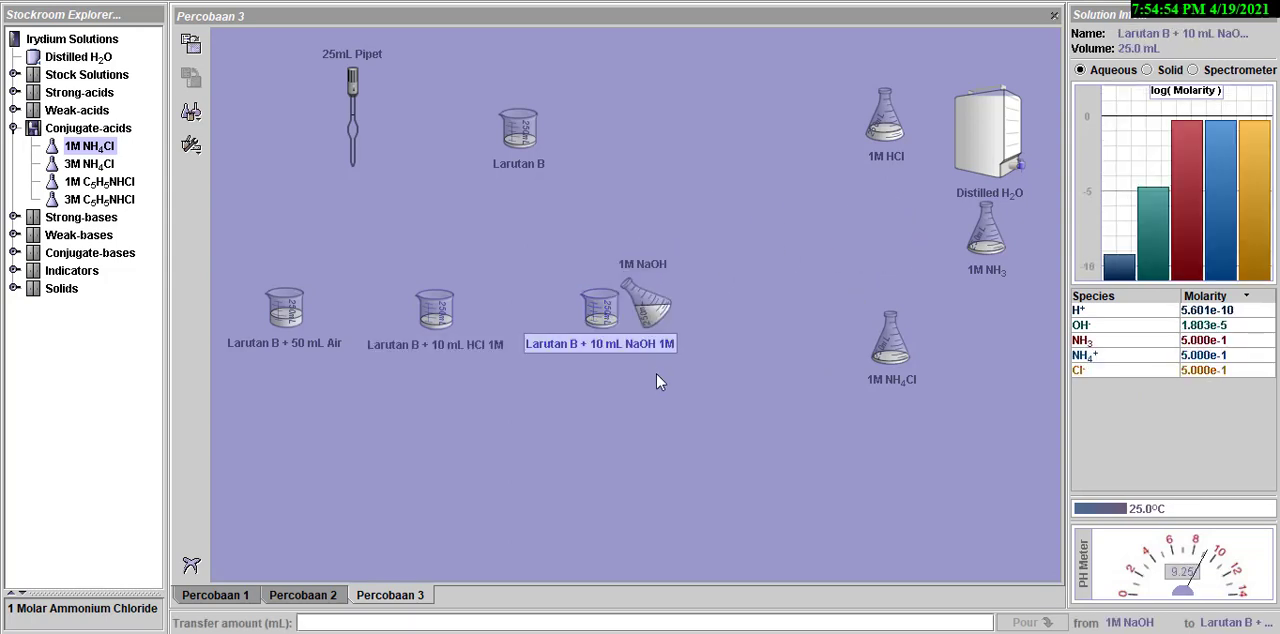
{"action": "type", "text": "10"}
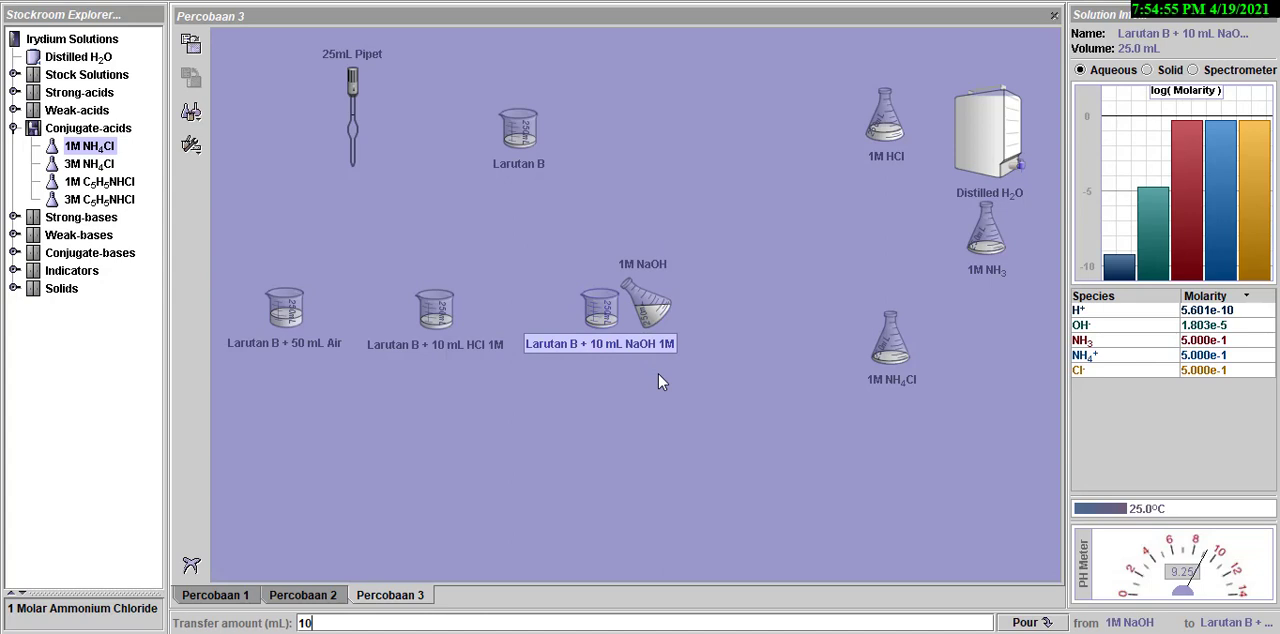
{"action": "left_click", "coordinate": [1043, 624]}
{"action": "left_click_drag", "start_coordinate": [646, 302], "coordinate": [879, 226]}
{"action": "left_click", "coordinate": [608, 316]}
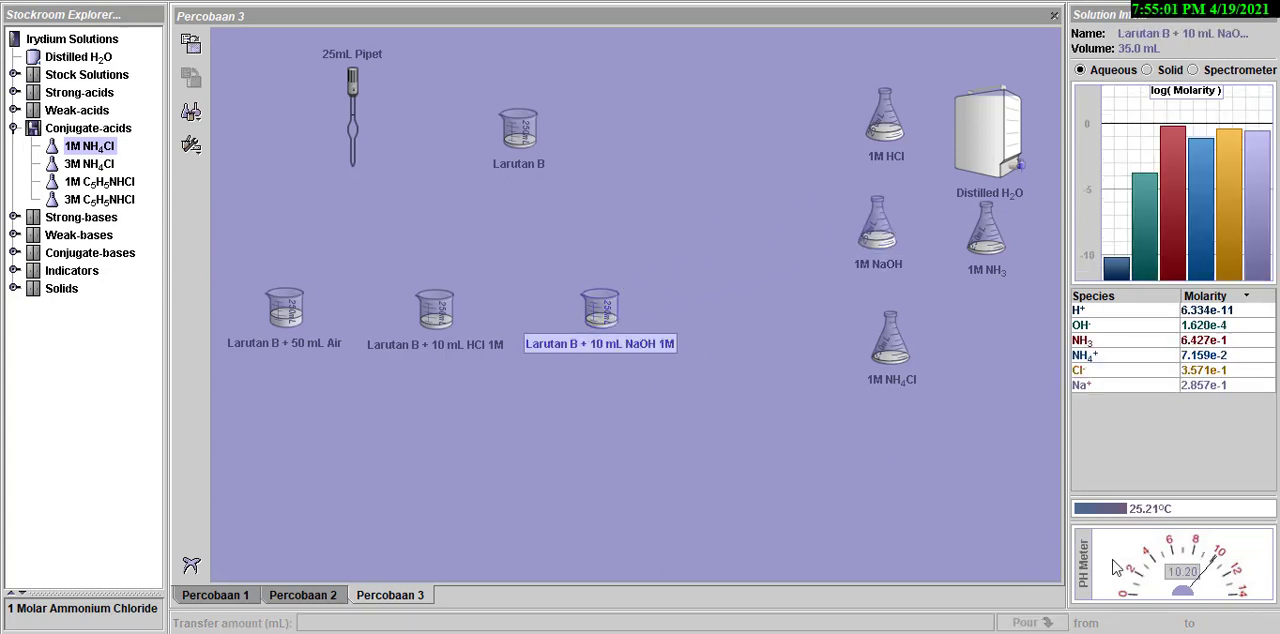